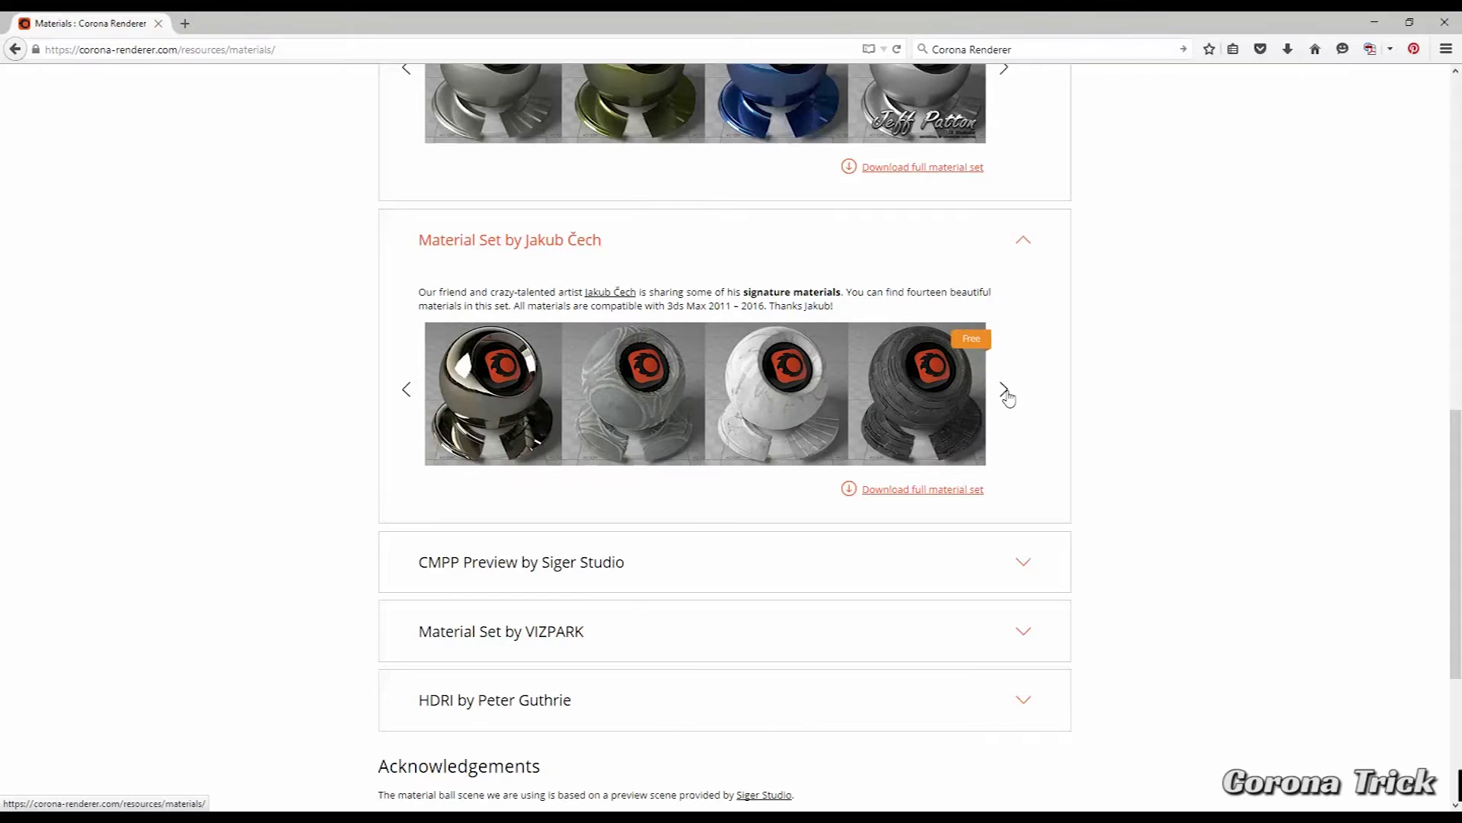
- Expand the CMPP Preview by Siger Studio section and browse through its material previews
click(1022, 570)
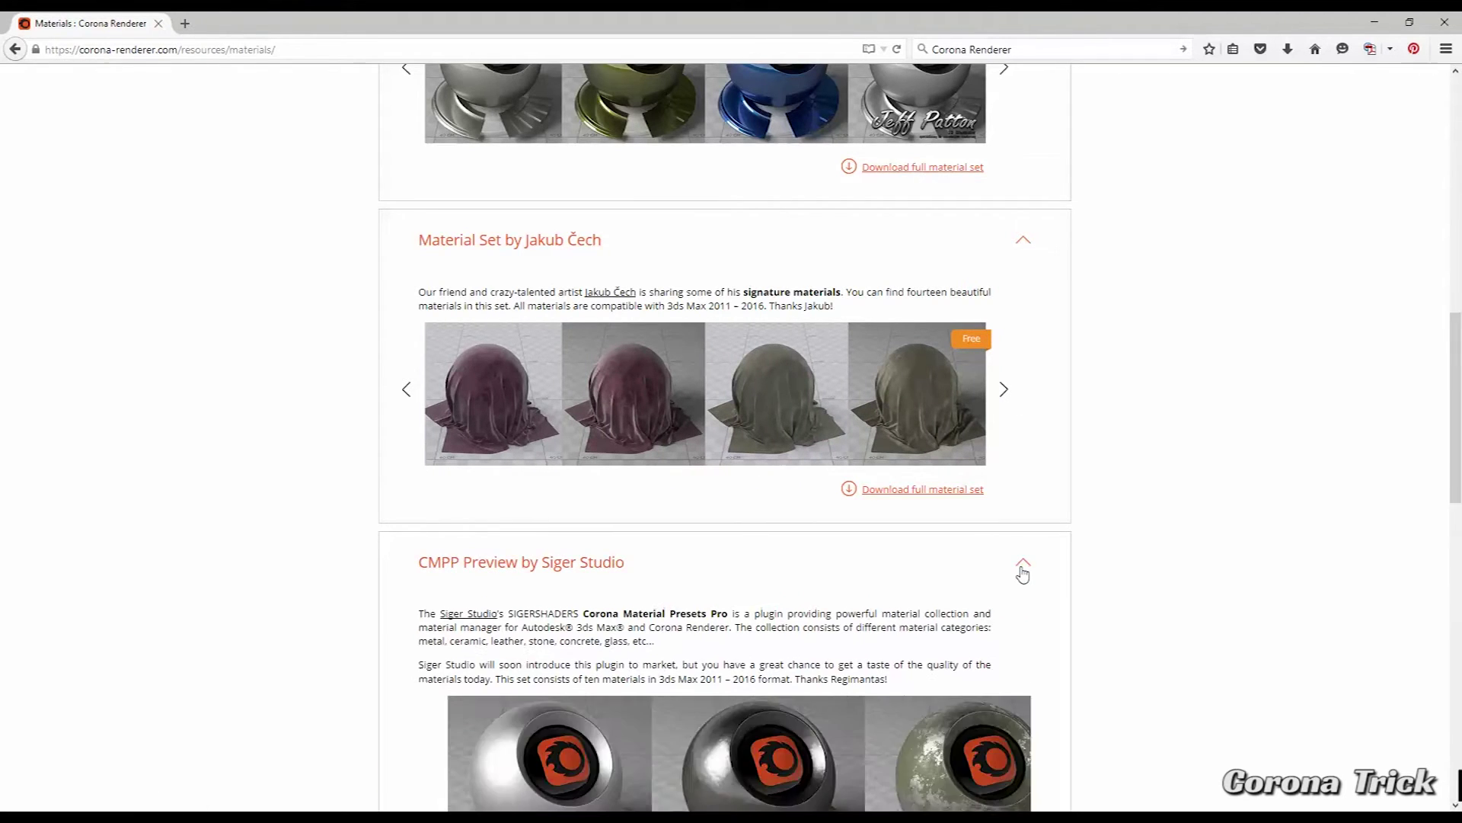
scroll(967, 505, down, 4)
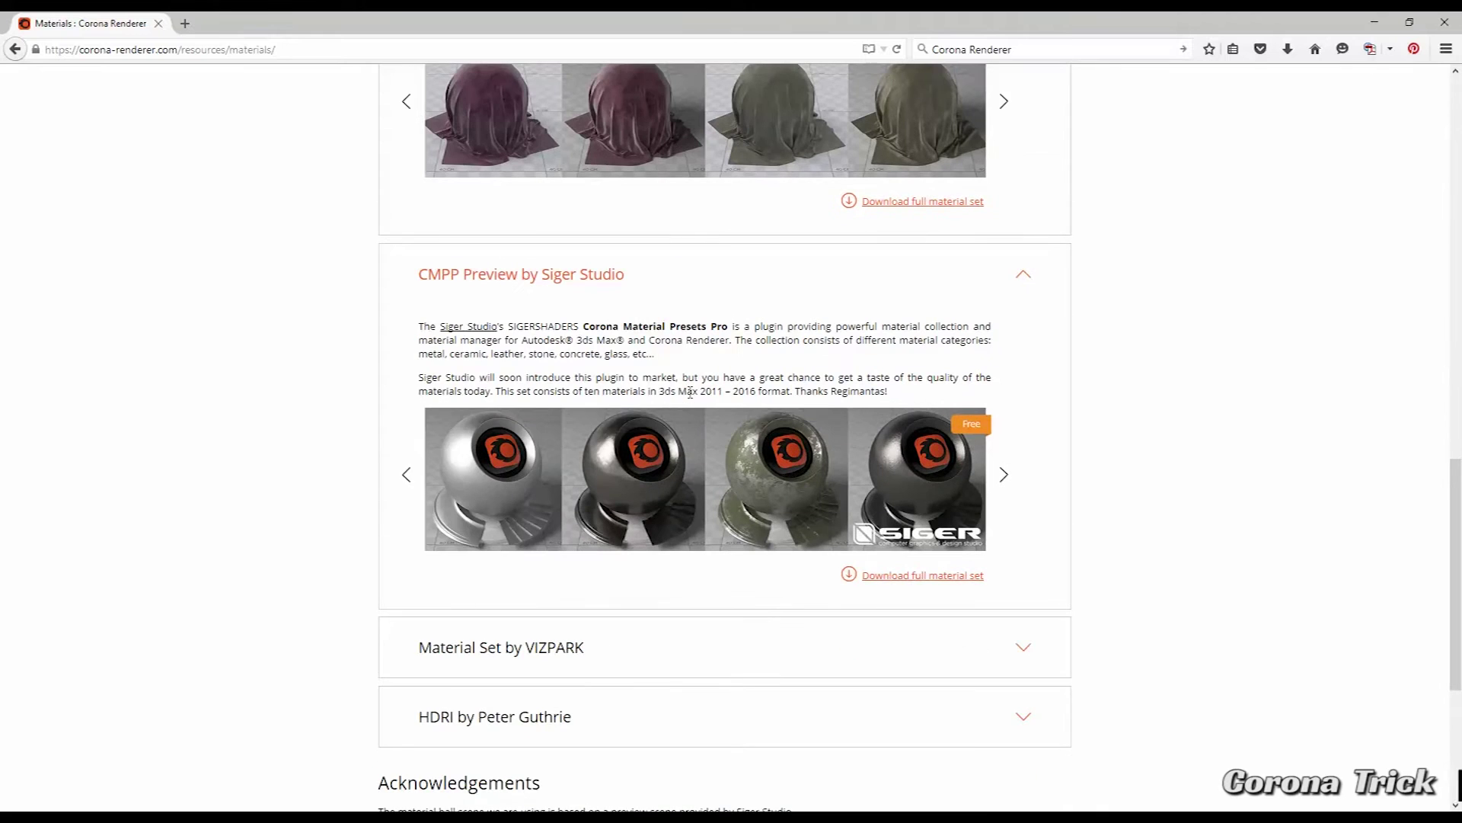
click(1004, 475)
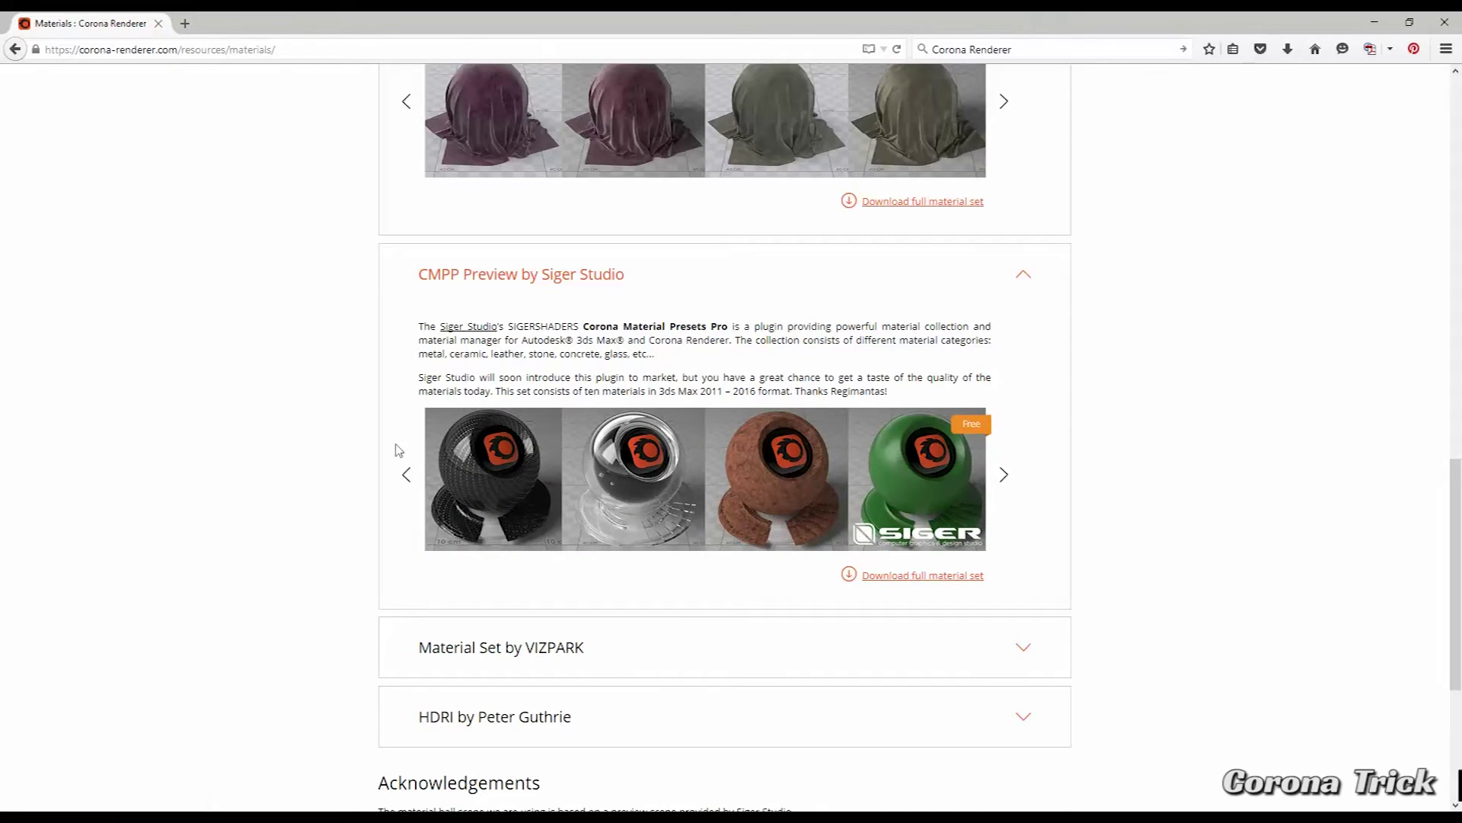
click(1004, 477)
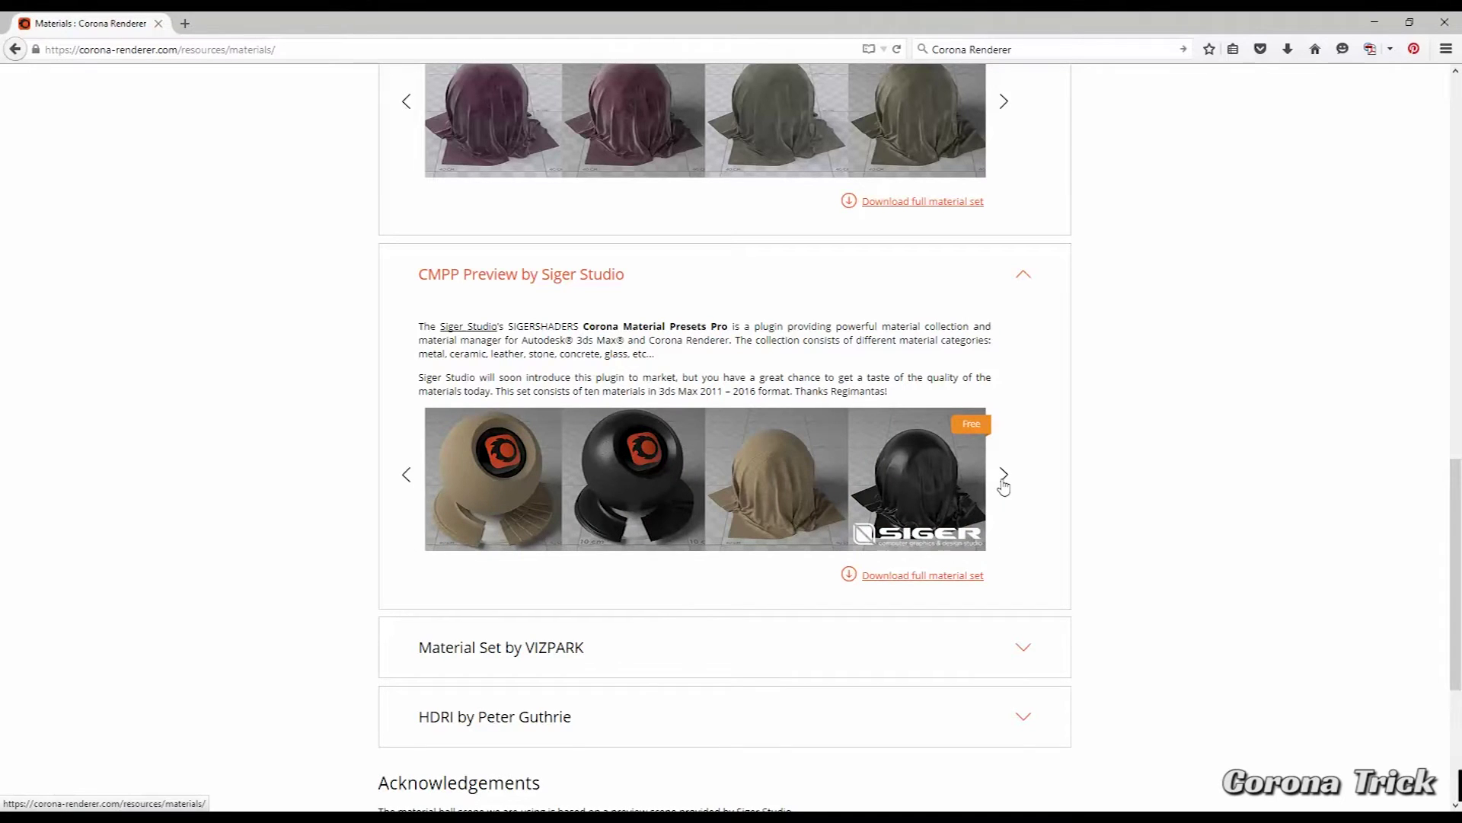
click(1004, 477)
- Return to the set of fourteen signature materials and browse through all of its preview images
scroll(1004, 480, up, 8)
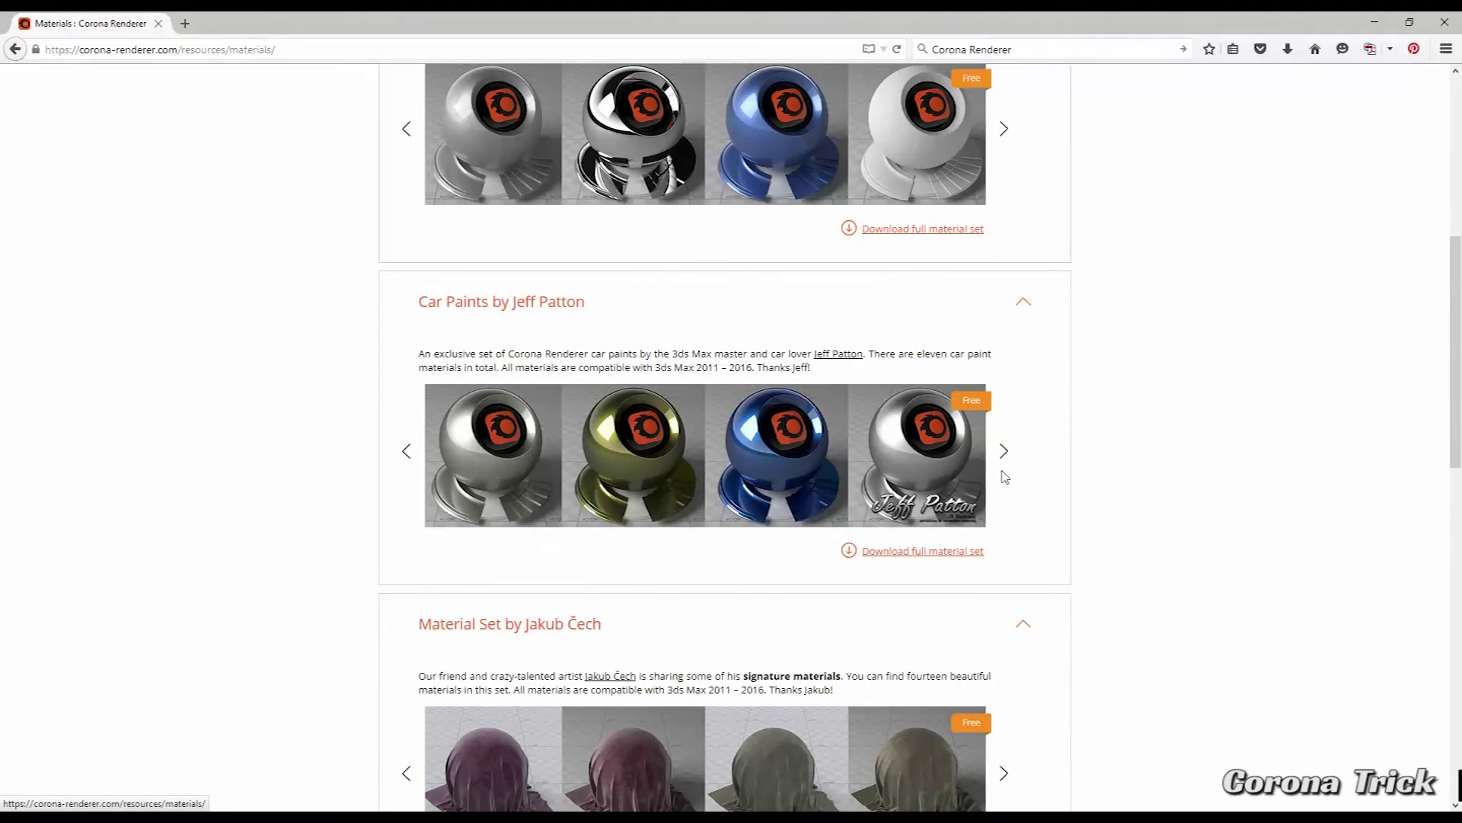
scroll(1006, 476, down, 2)
scroll(1004, 476, down, 3)
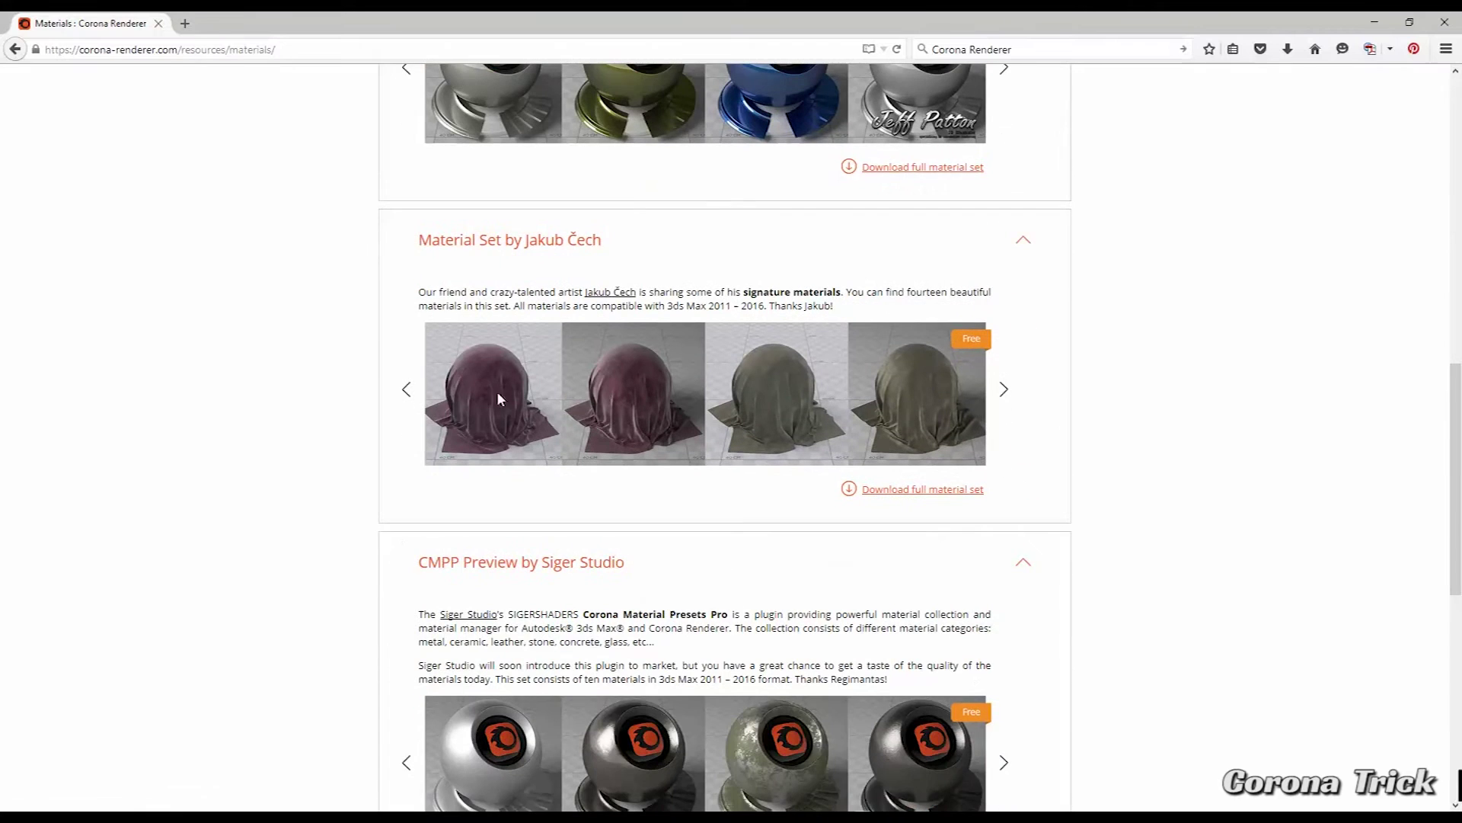
click(1004, 389)
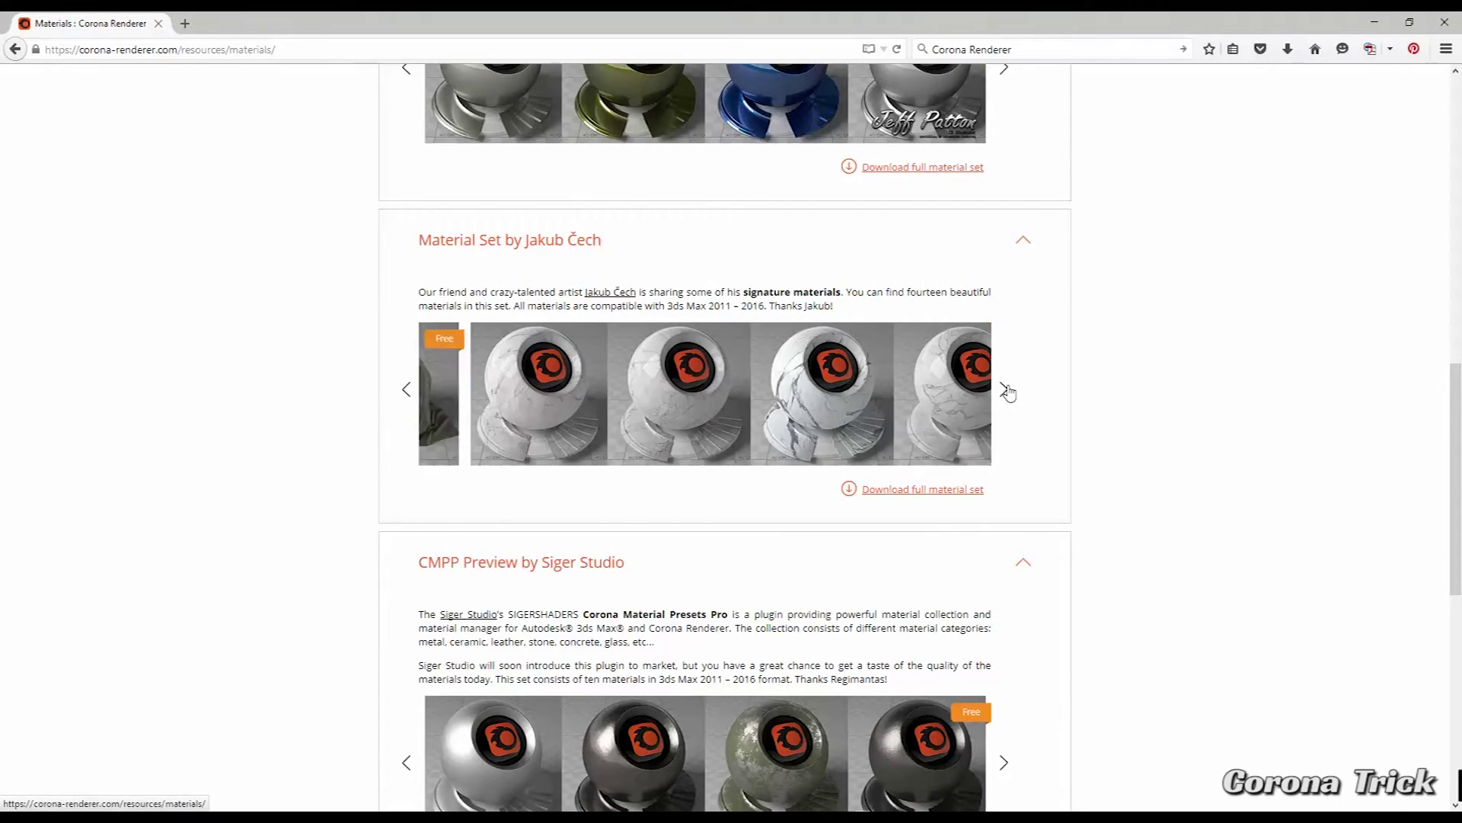
click(1004, 389)
click(1004, 390)
click(1004, 389)
click(1004, 389)
click(1004, 389)
click(1004, 389)
click(1004, 389)
click(1004, 389)
click(1004, 389)
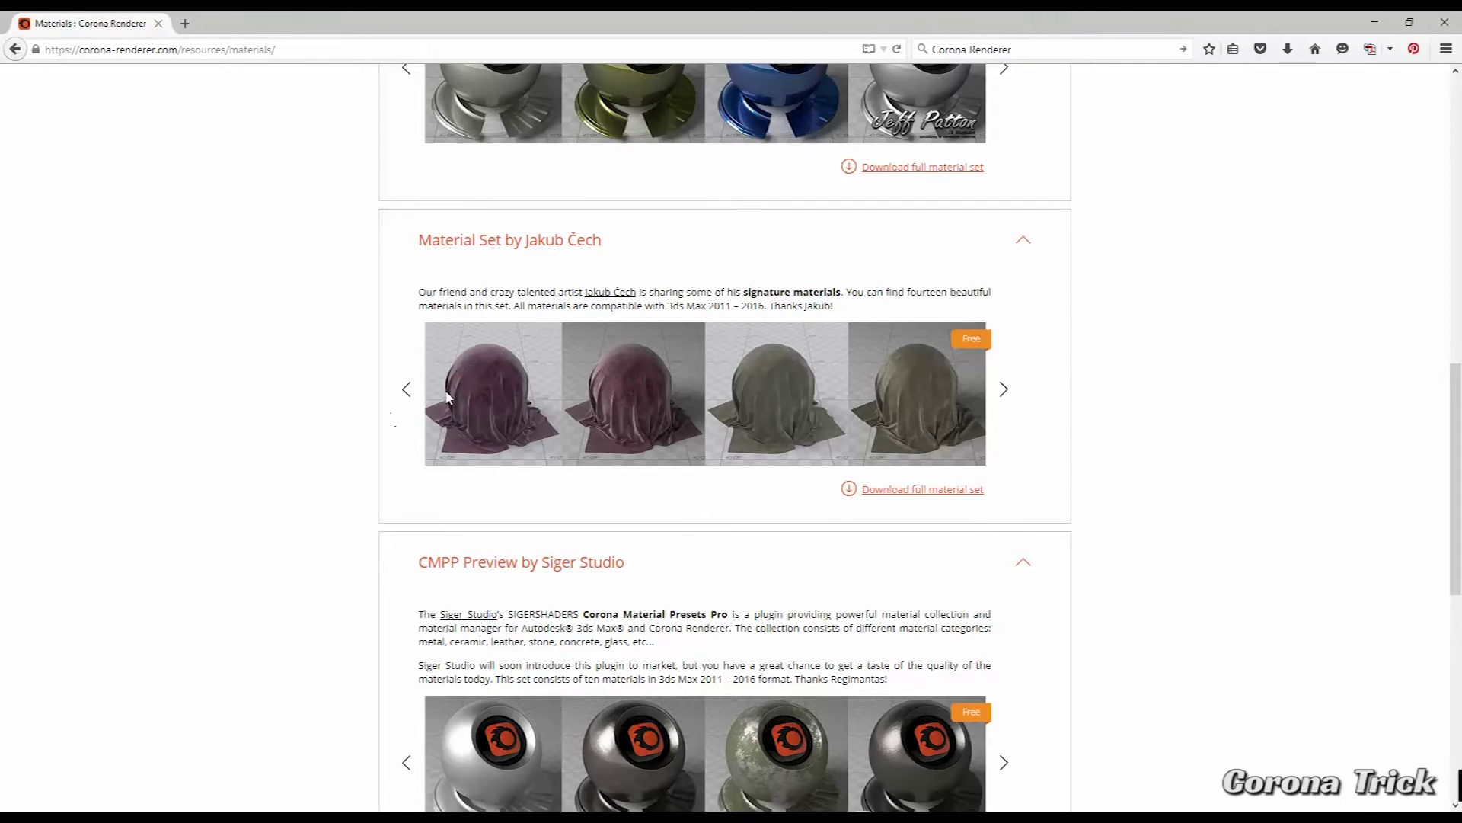
- Go back to the official Basic Set on the Materials page and browse through its material previews
scroll(783, 422, up, 5)
scroll(560, 611, up, 4)
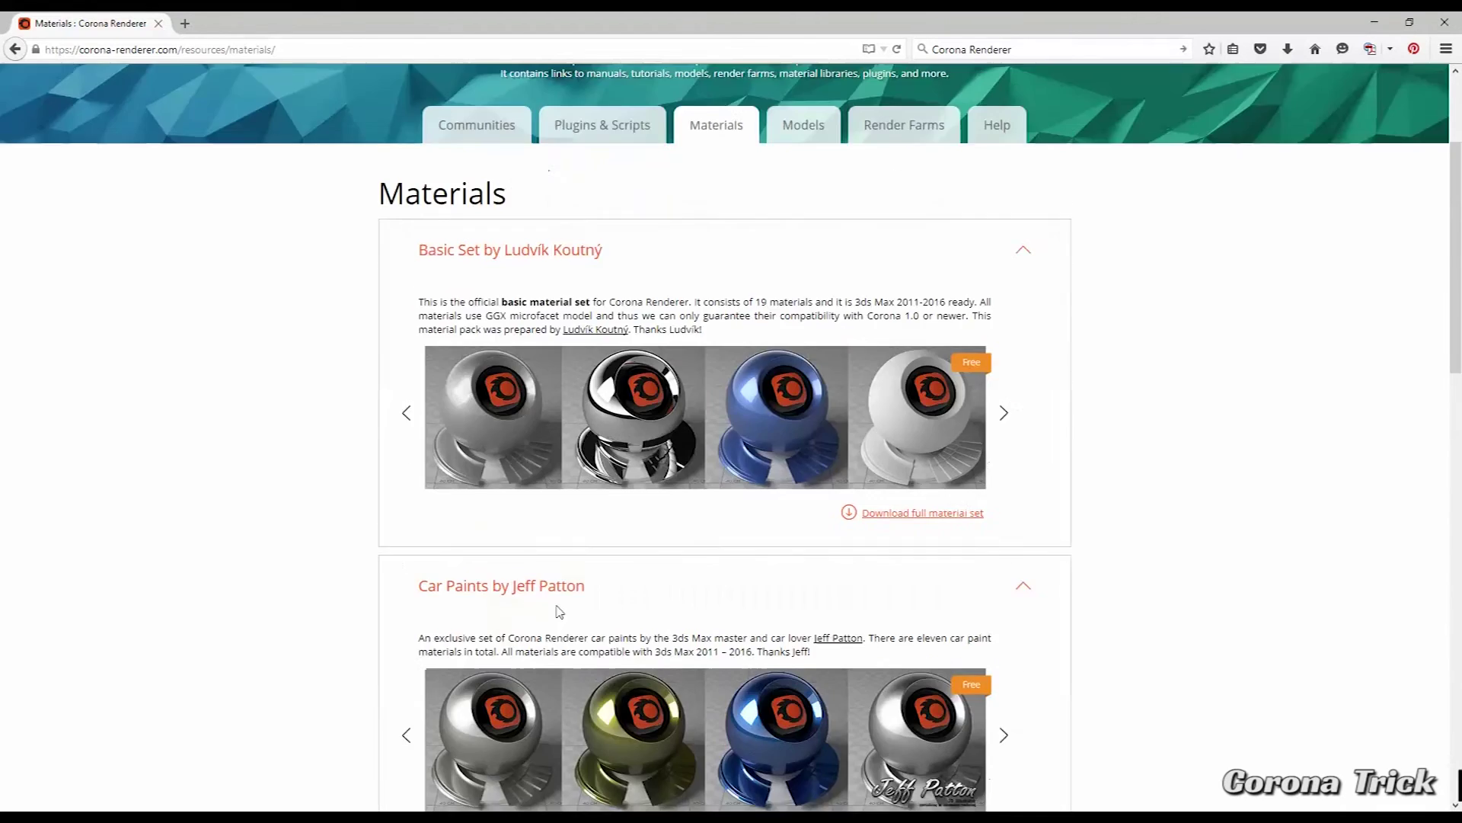
scroll(560, 611, down, 6)
scroll(829, 421, up, 5)
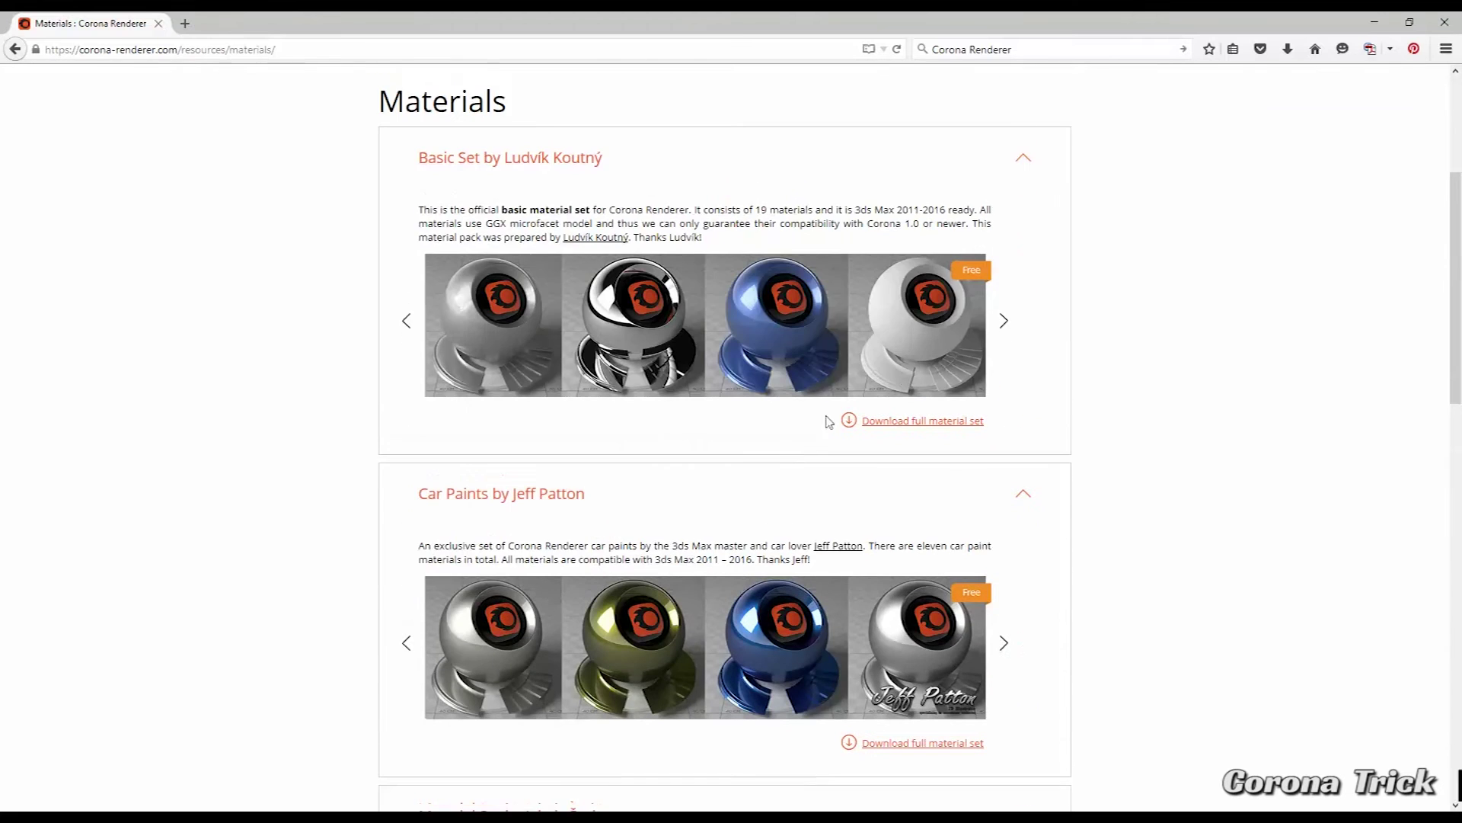
click(1004, 328)
click(1004, 323)
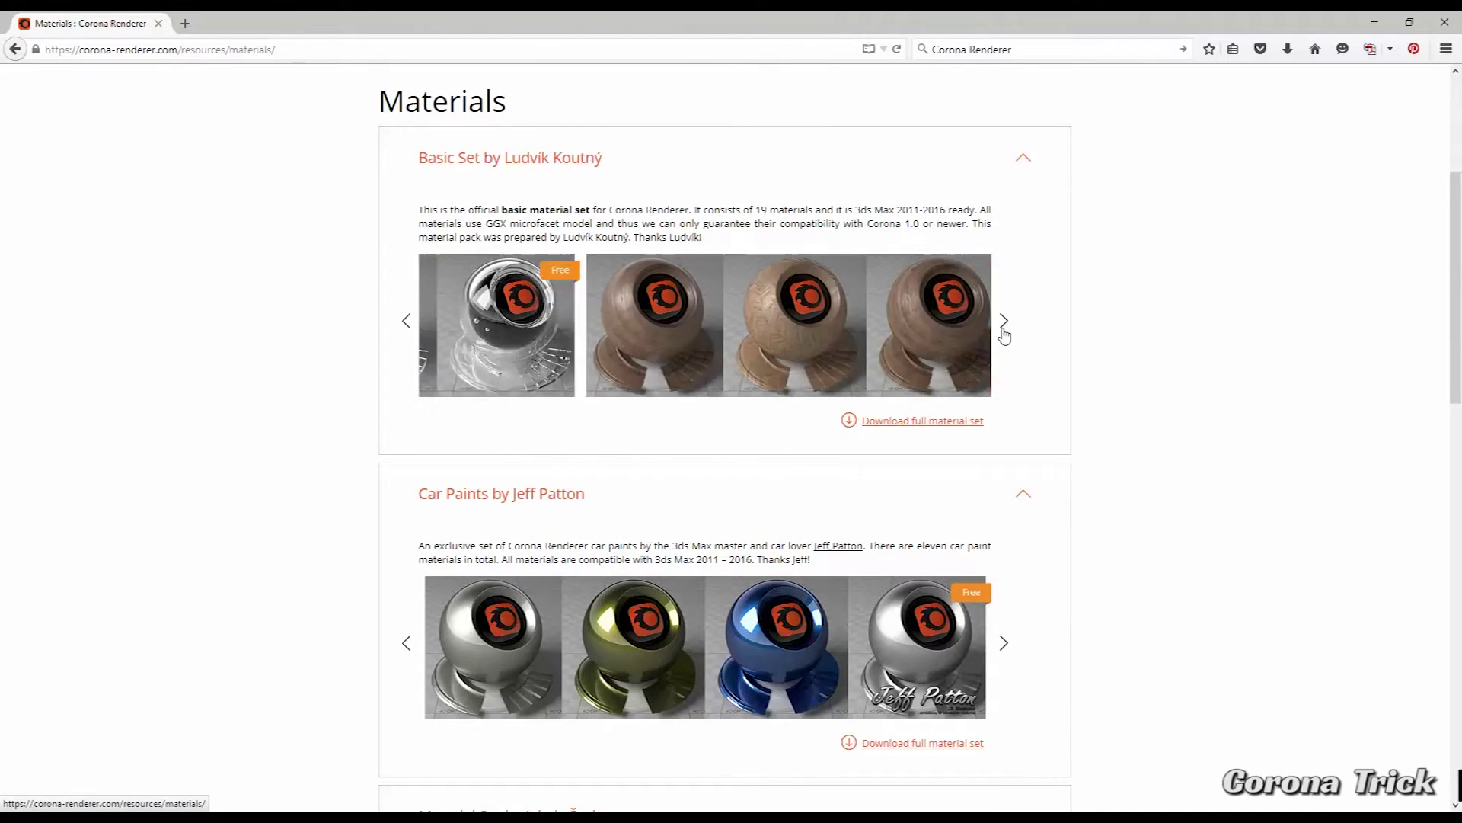
click(1003, 324)
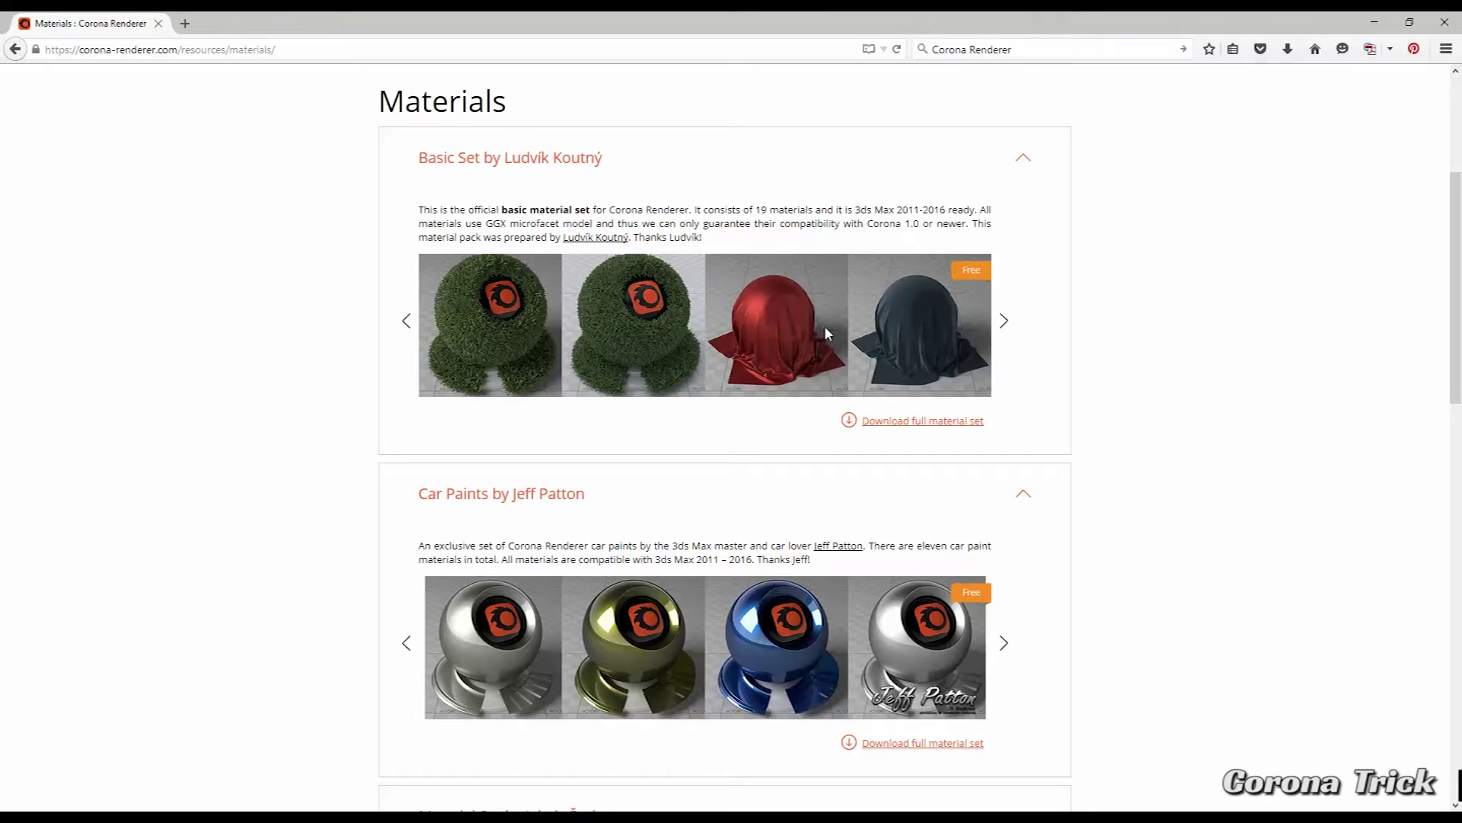
click(1004, 322)
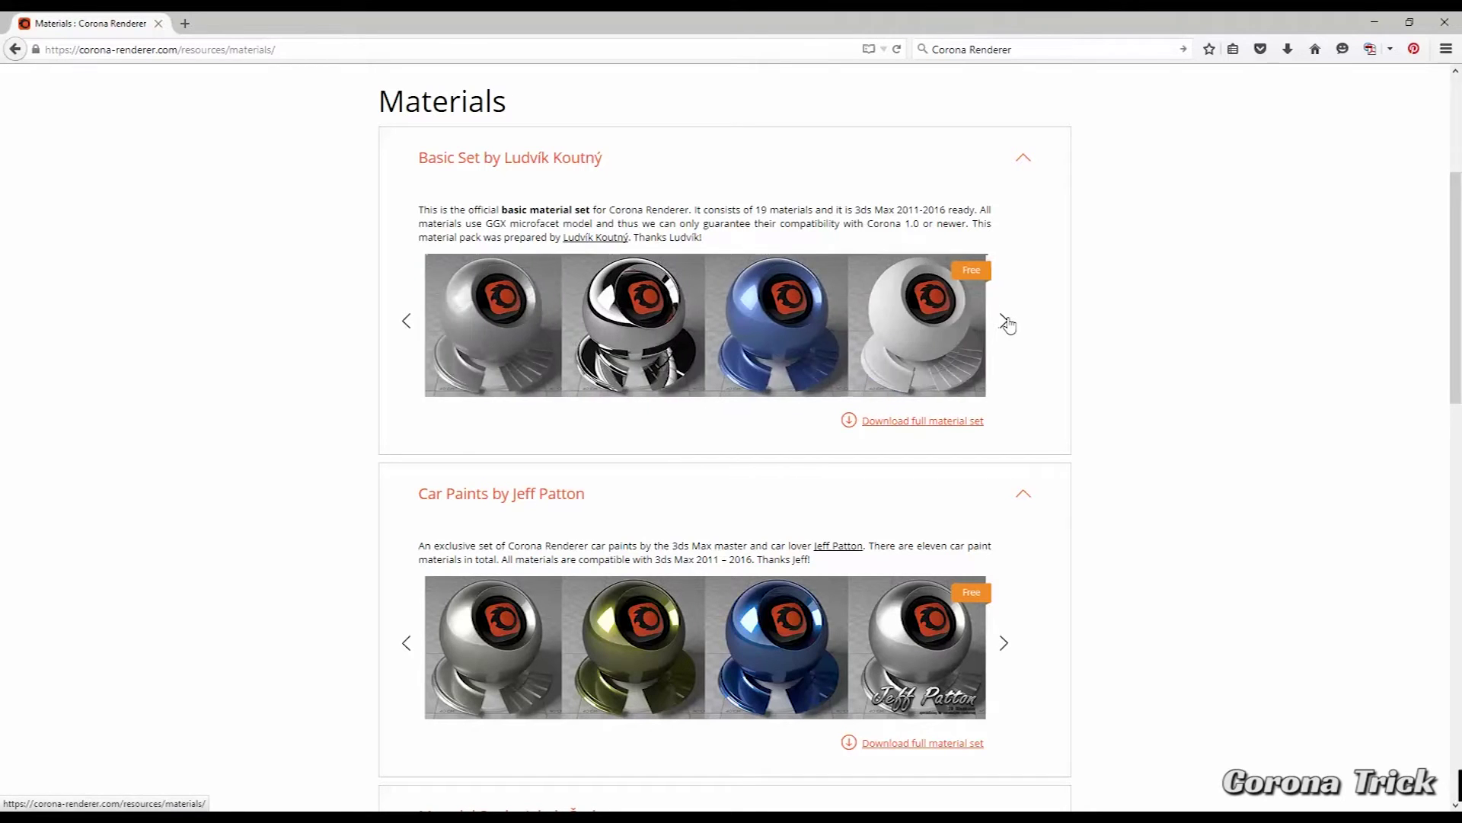
click(1004, 322)
click(1006, 323)
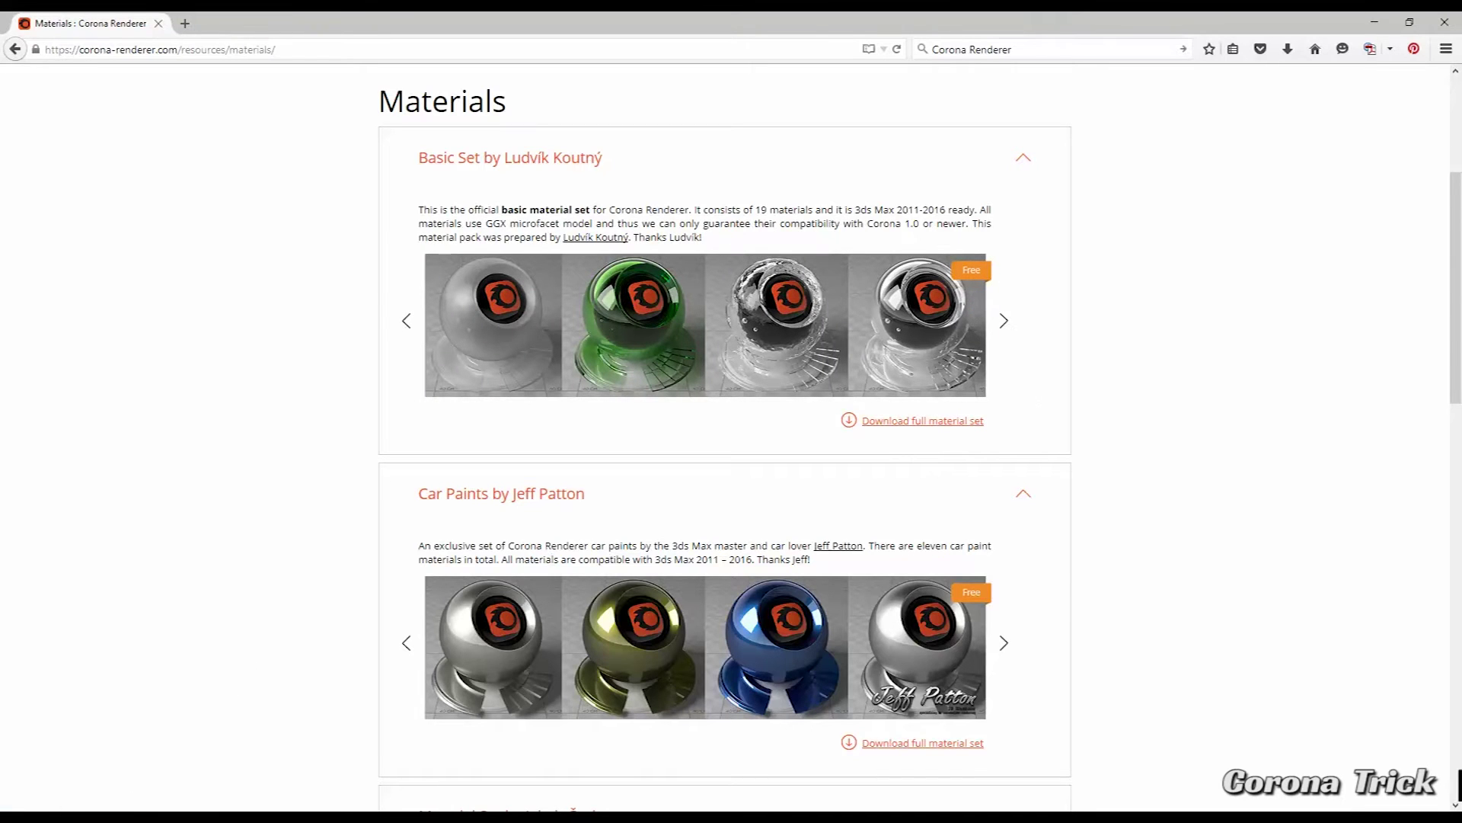
- Switch to the Mat Corona libs folder in File Explorer and move its window clear of the Basic Set previews
click(85, 784)
drag(810, 538, 570, 396)
click(767, 541)
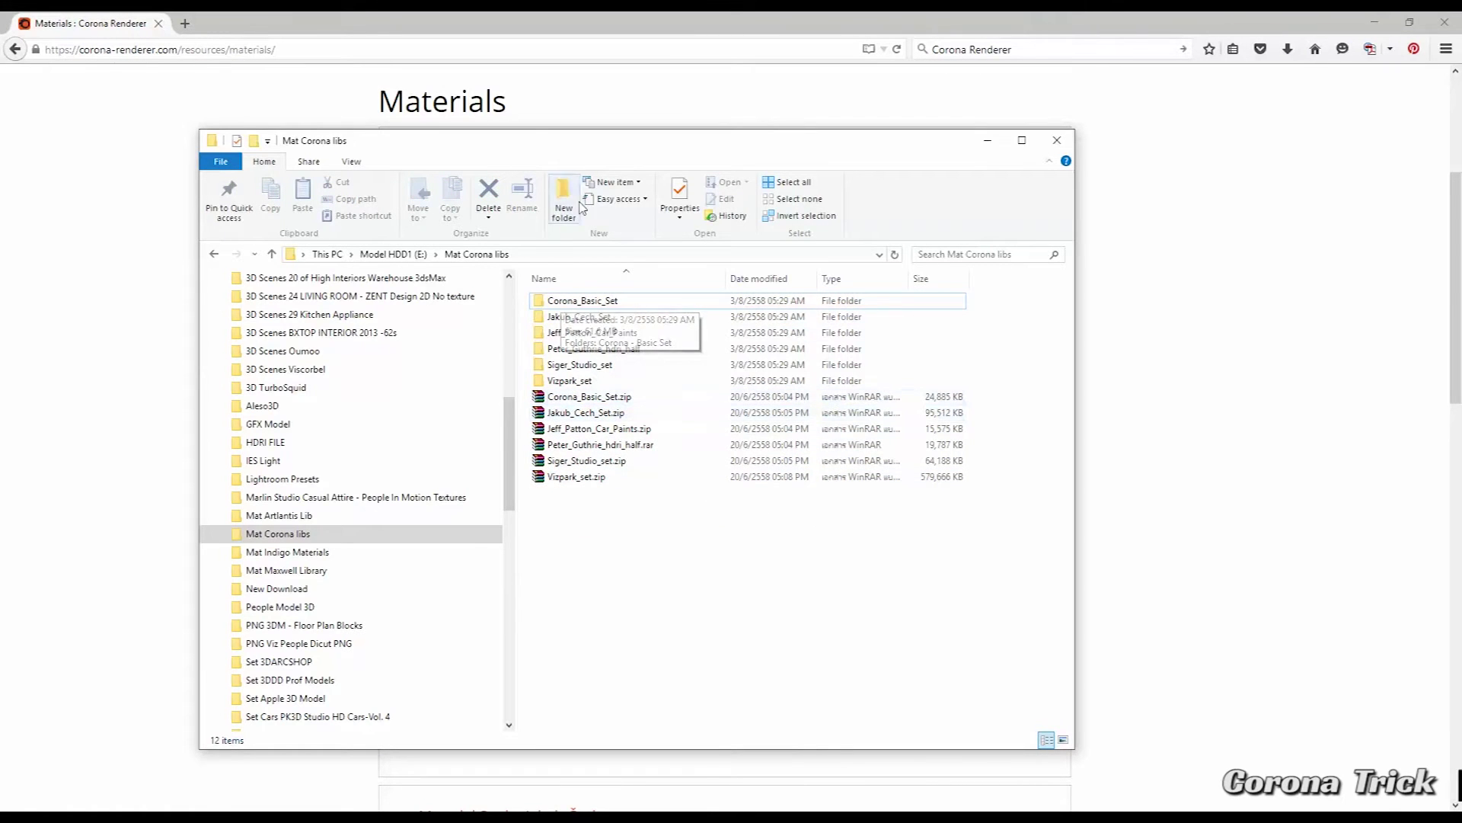
drag(508, 158, 975, 152)
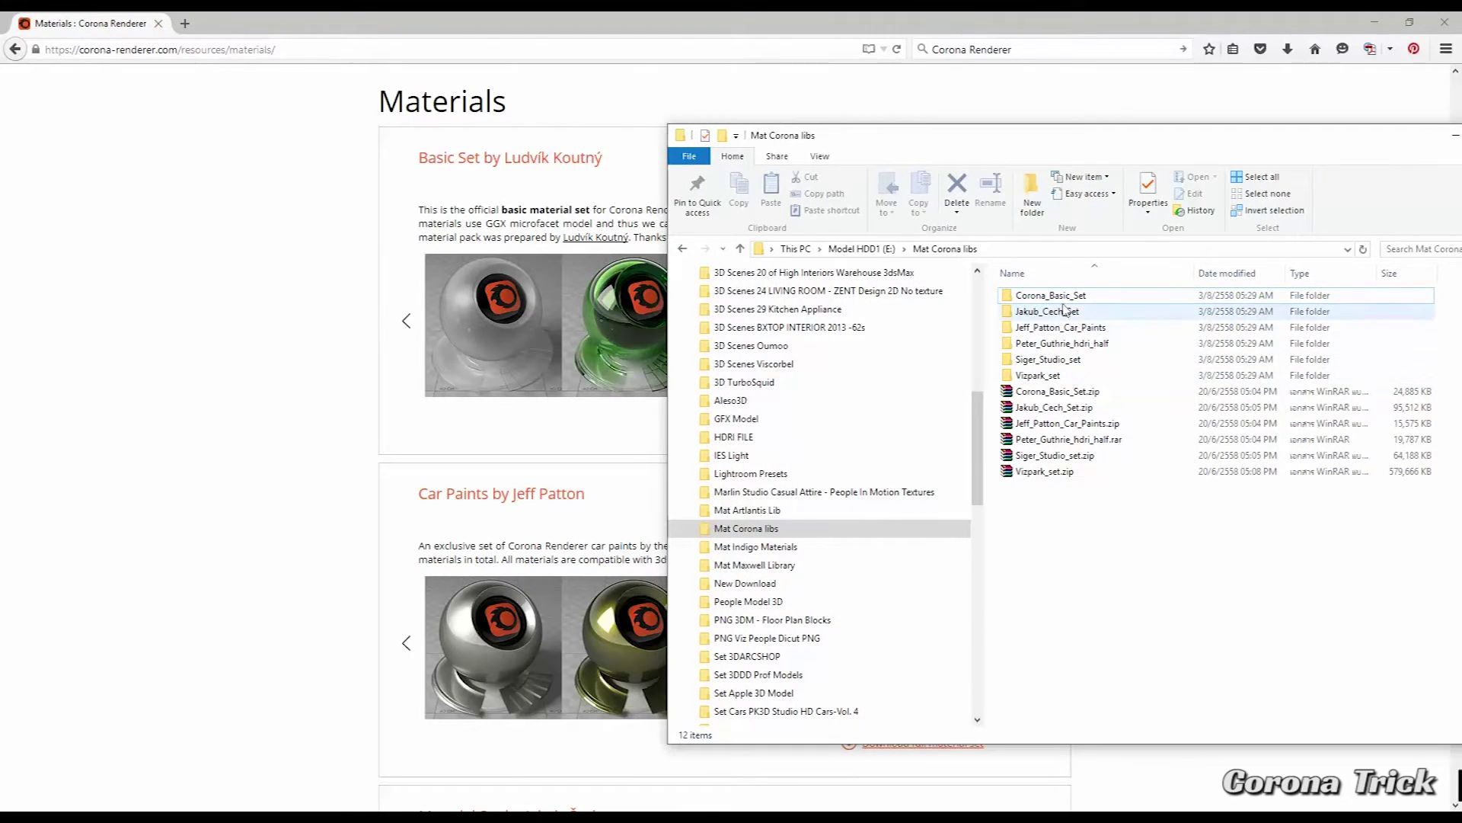
- Open the Corona - Basic Set folder inside Corona_Basic_Set and look over its files
double_click(1042, 297)
double_click(1042, 296)
drag(1241, 523, 1001, 280)
click(1135, 488)
drag(1135, 488, 990, 276)
click(1158, 506)
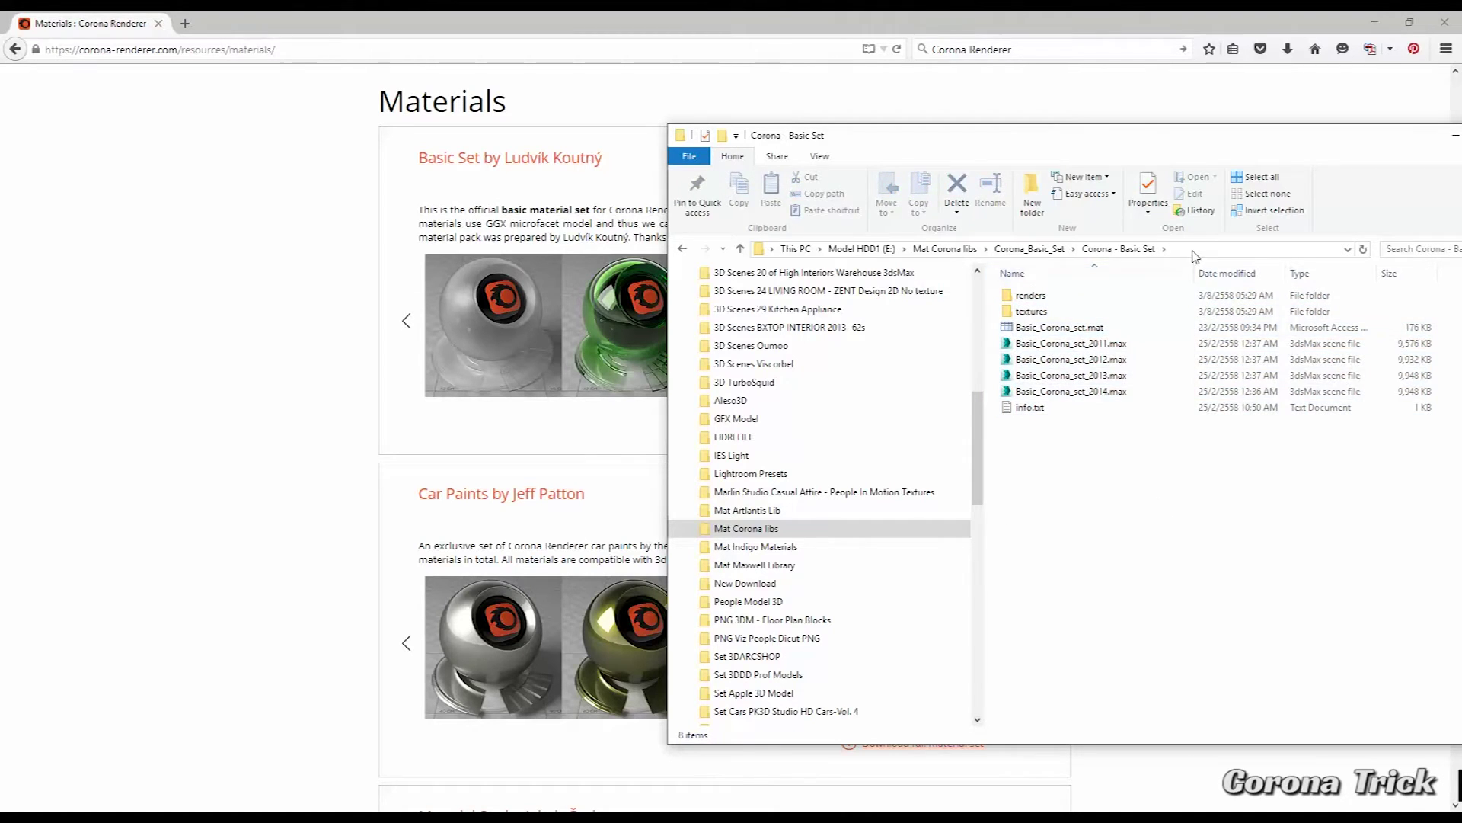
- Copy the path of the Corona - Basic Set folder
click(1193, 250)
right_click(1128, 253)
click(1133, 299)
right_click(1097, 252)
click(1132, 303)
click(1104, 461)
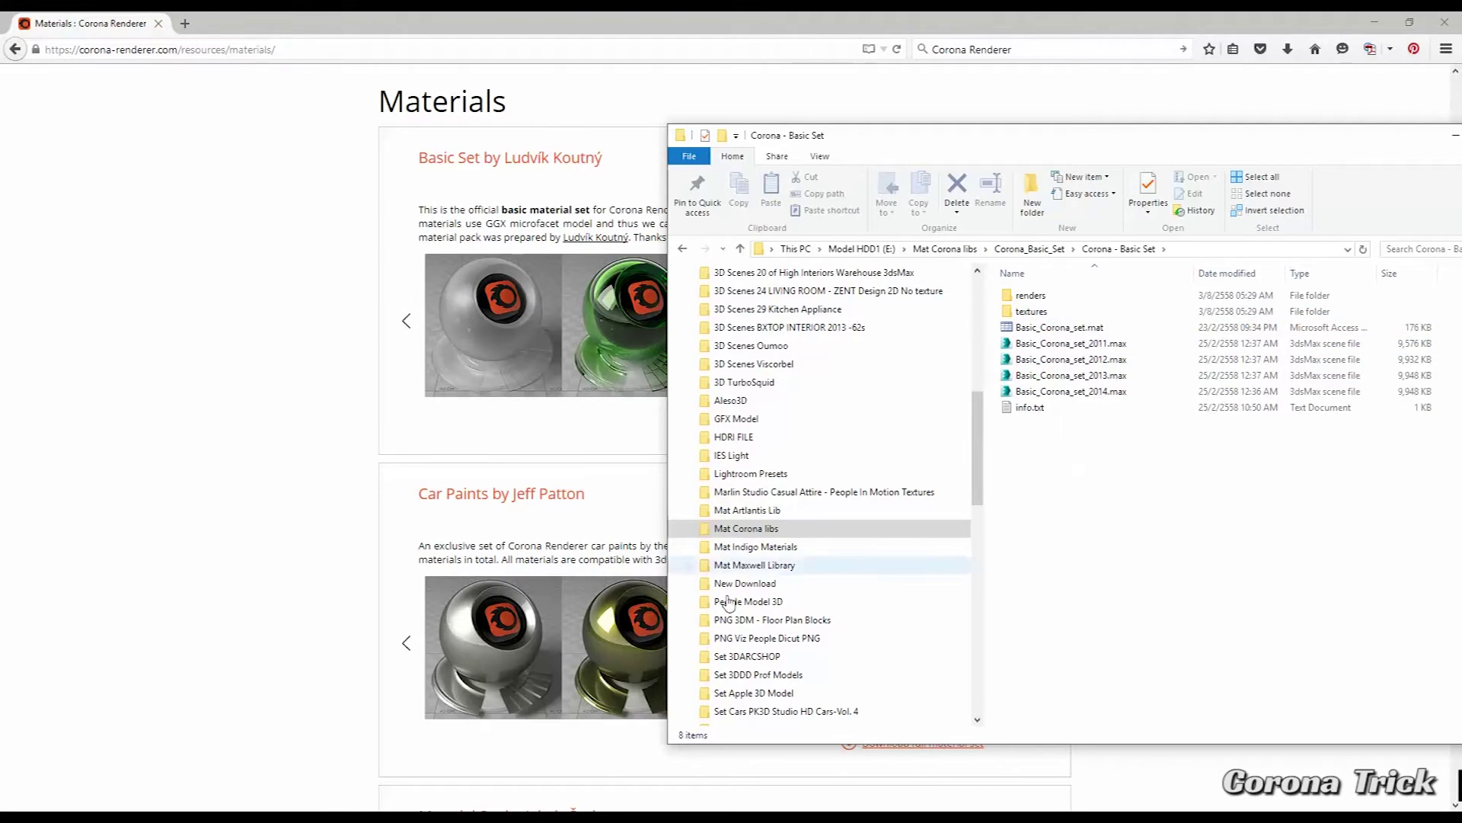
- Switch to 3ds Max, open the Material Editor and move its window toward the middle of the viewports
mouse_move(550, 817)
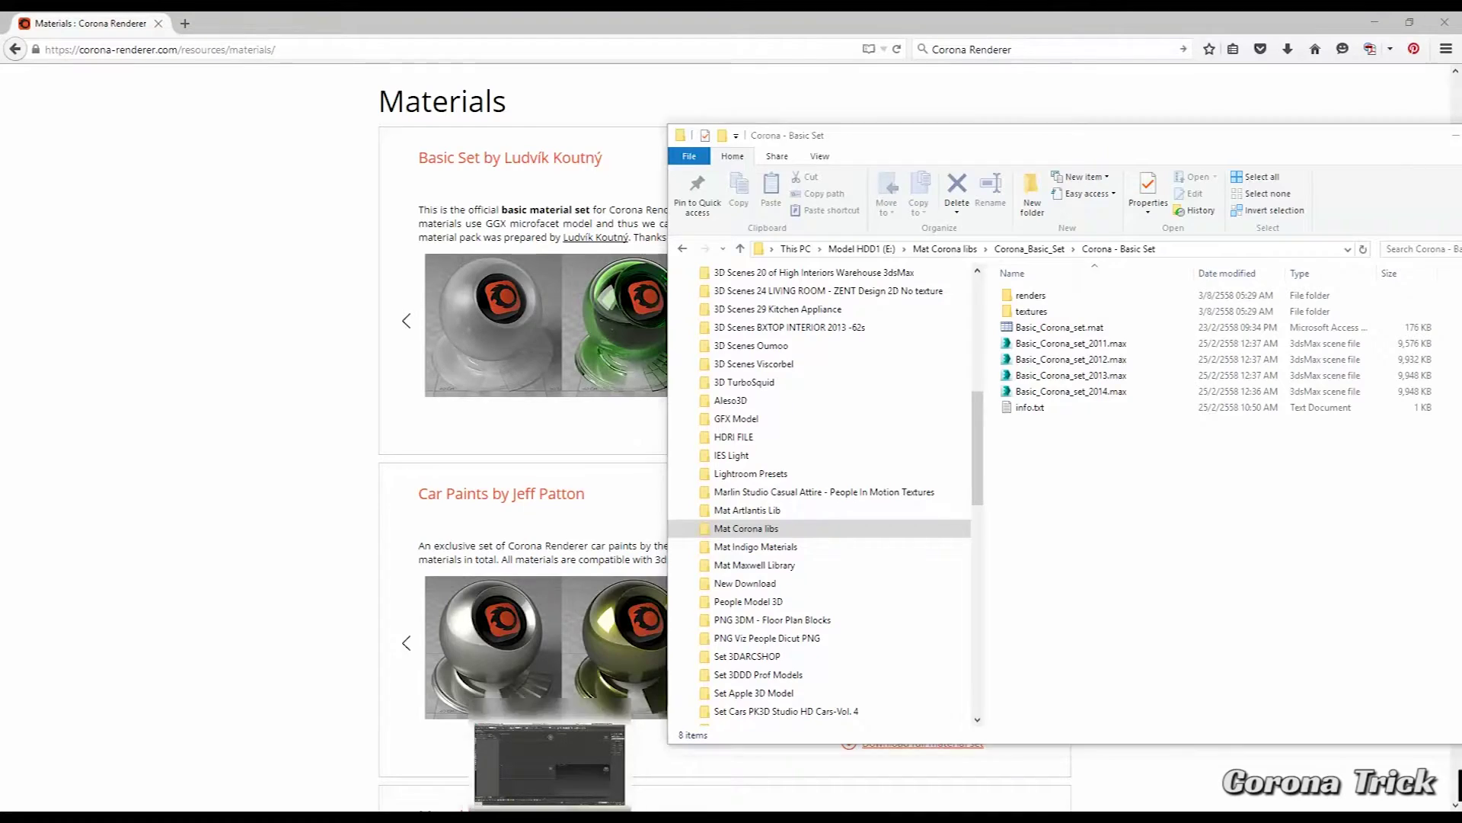
click(550, 758)
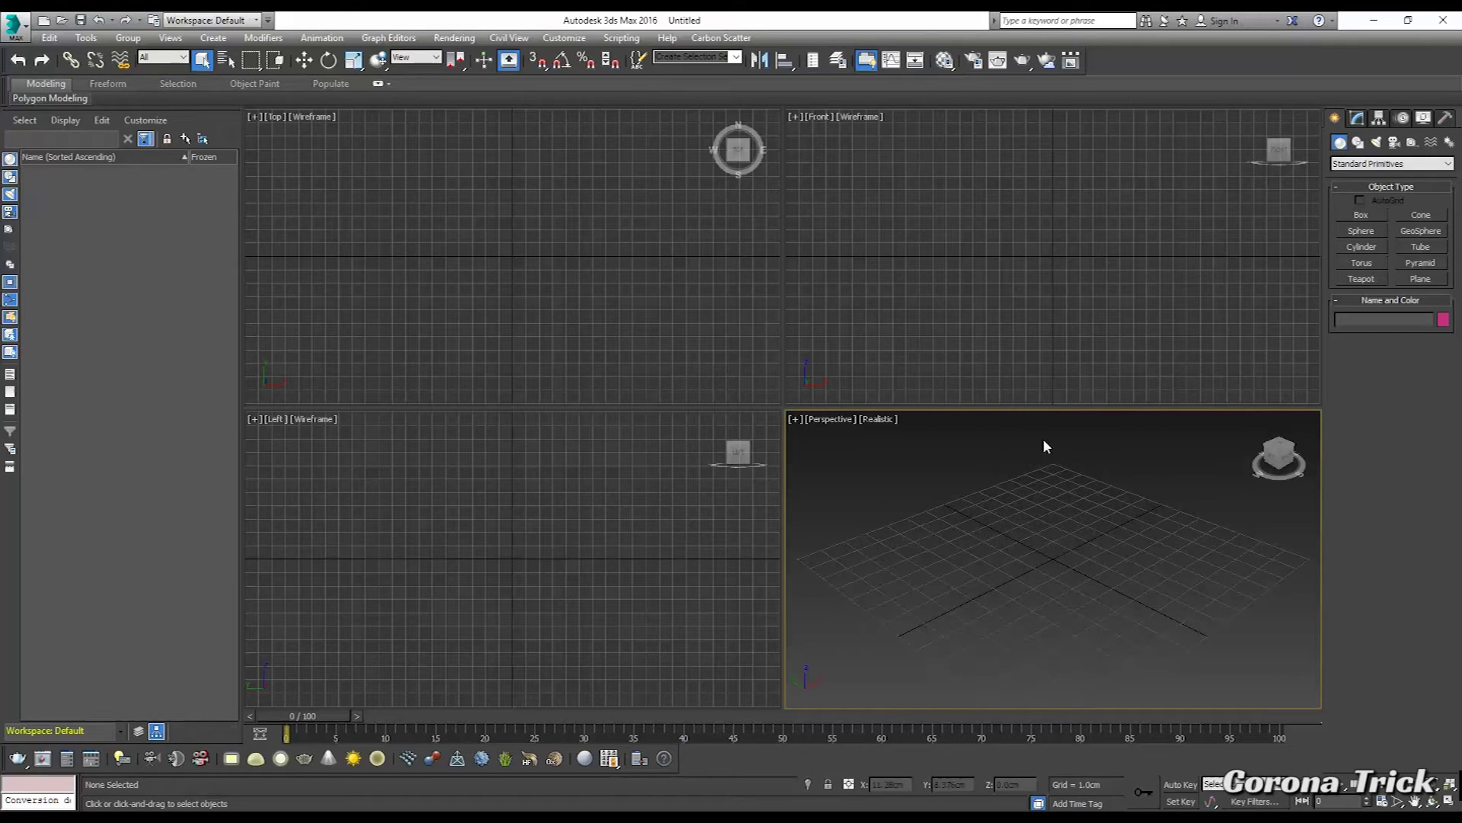
click(944, 61)
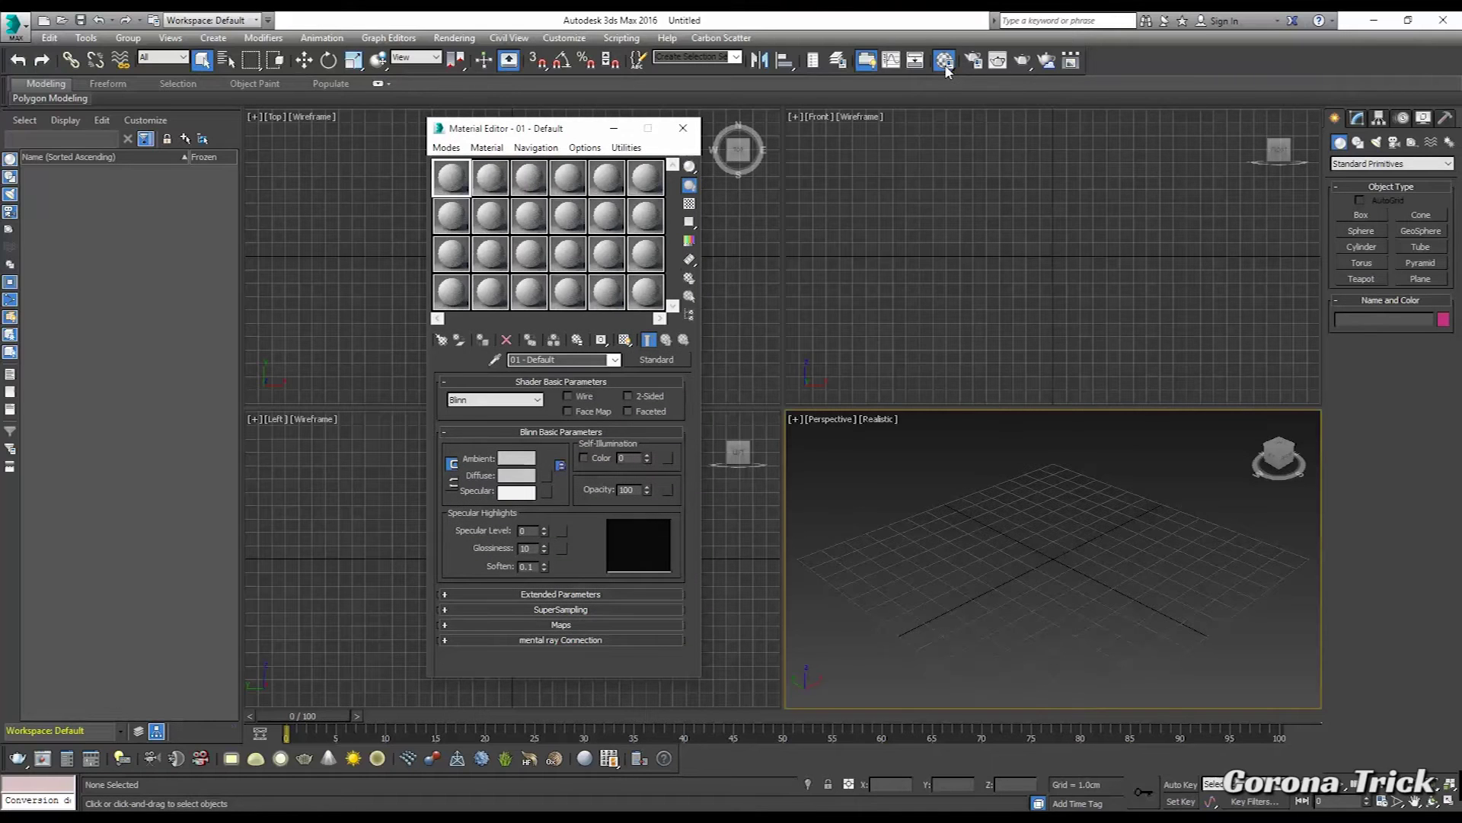
drag(533, 129, 684, 131)
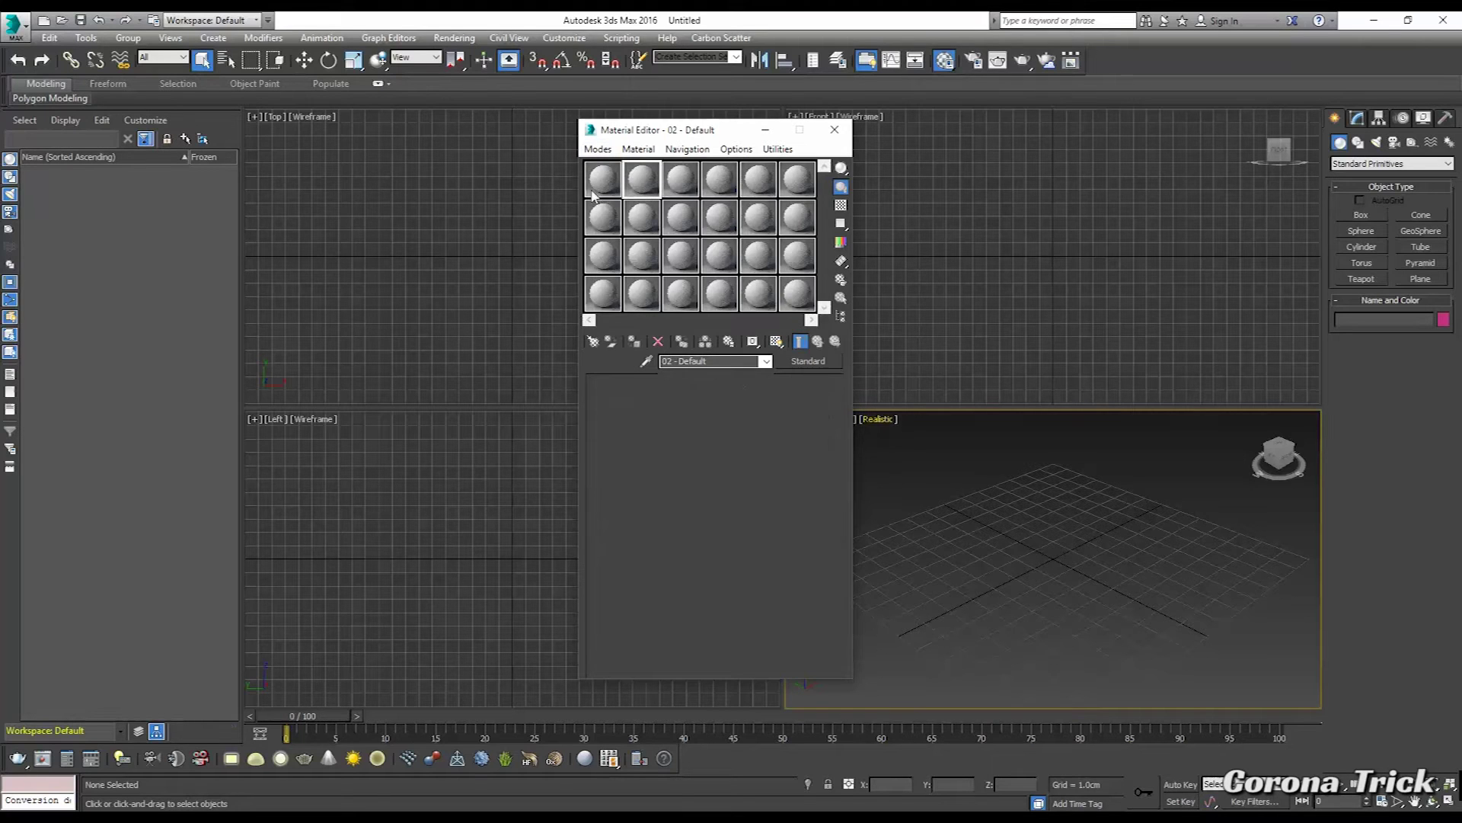
- Change from the Compact Material Editor to the Slate Material Editor
click(639, 149)
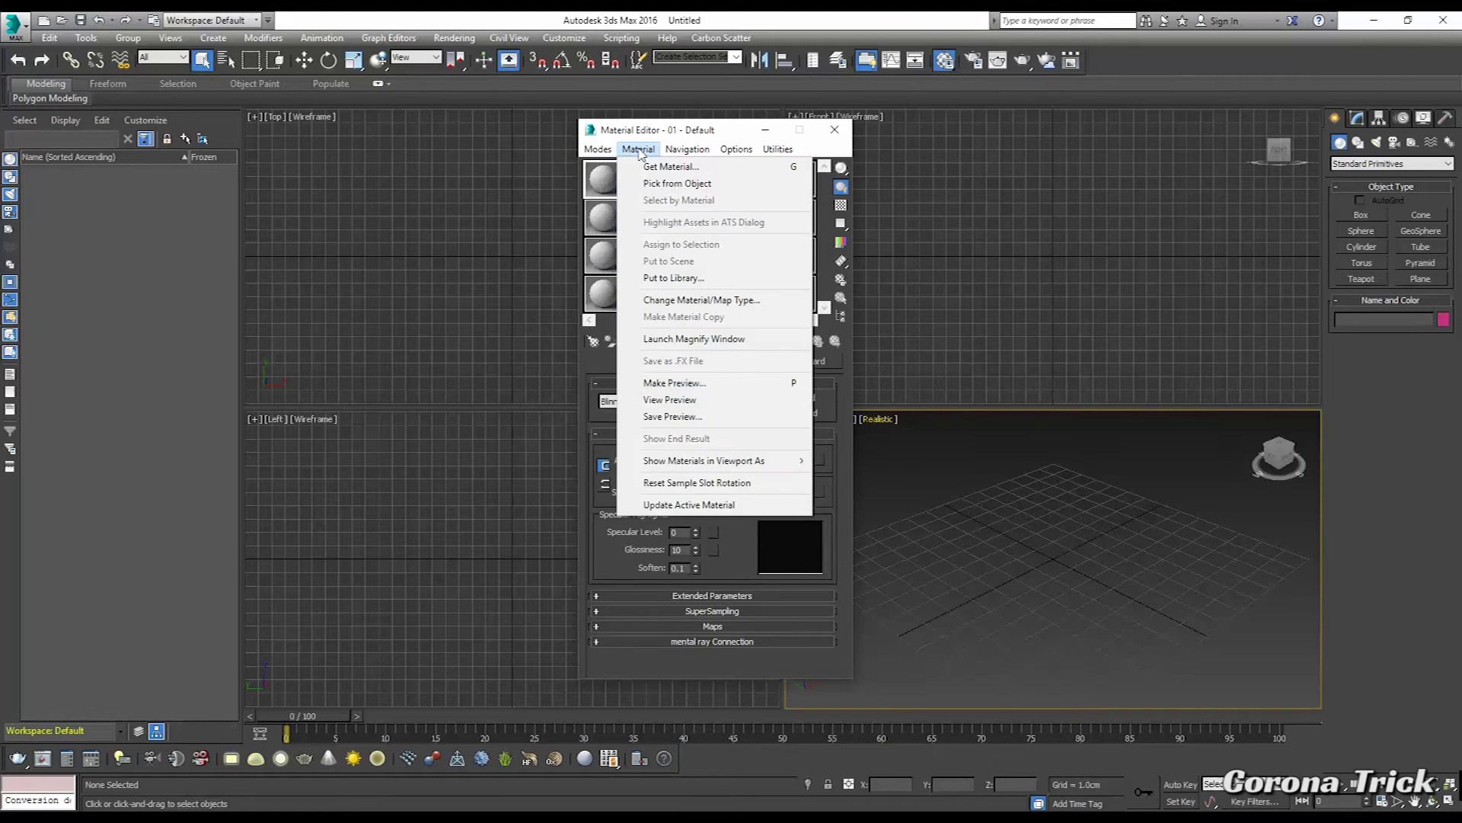
mouse_move(598, 149)
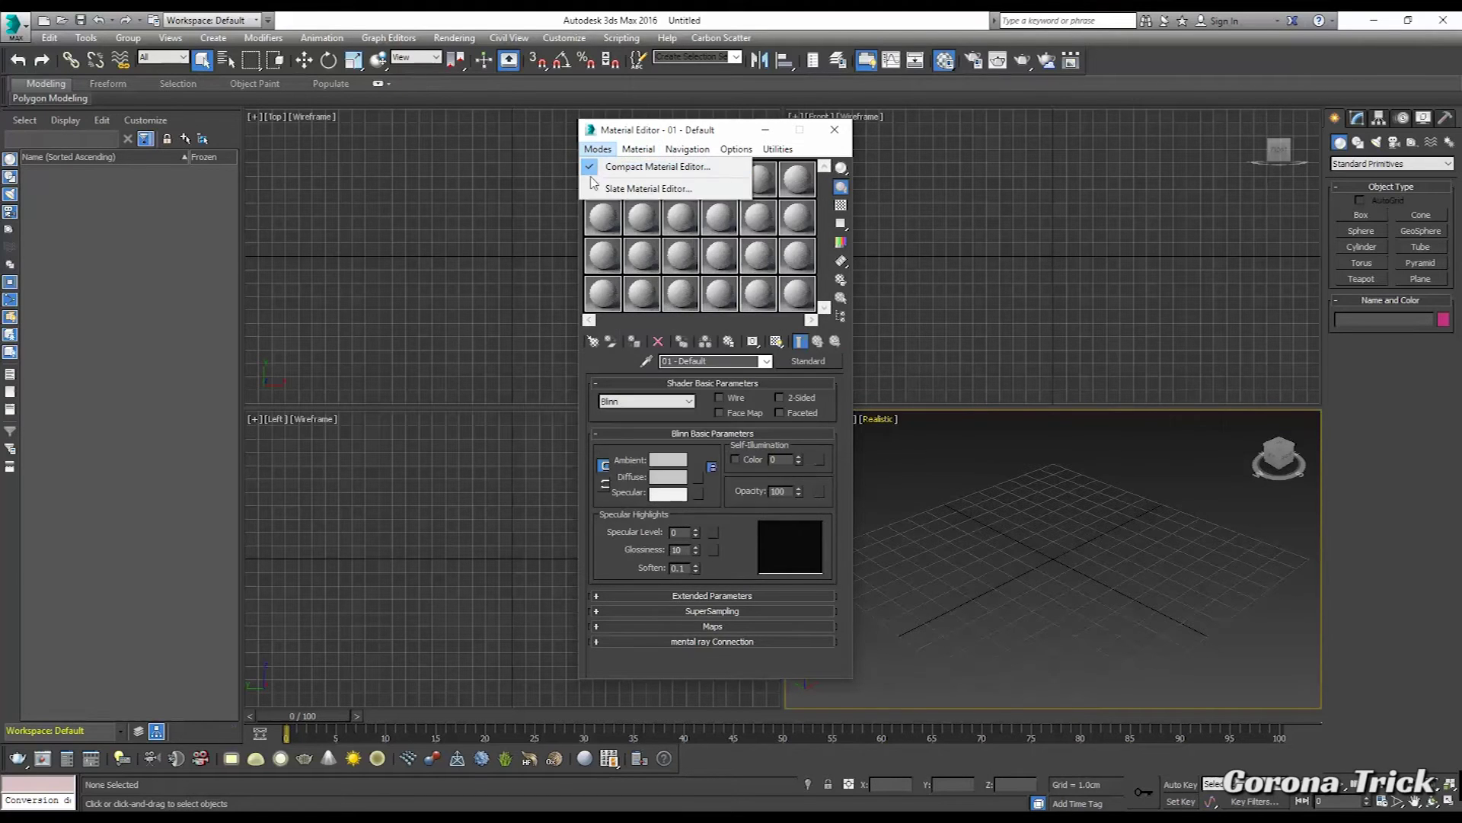
click(624, 251)
click(644, 187)
click(602, 179)
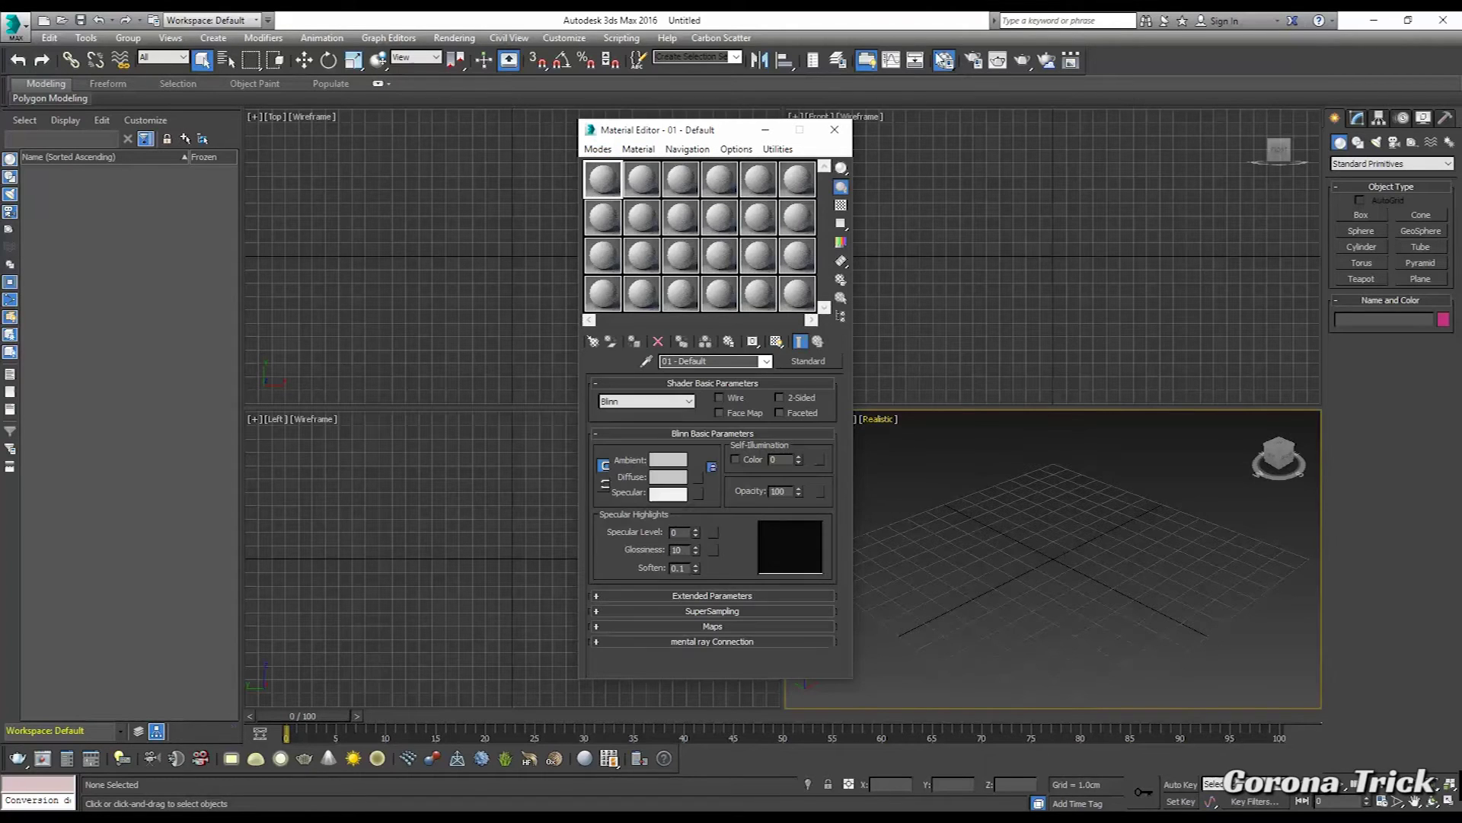
drag(944, 60, 949, 120)
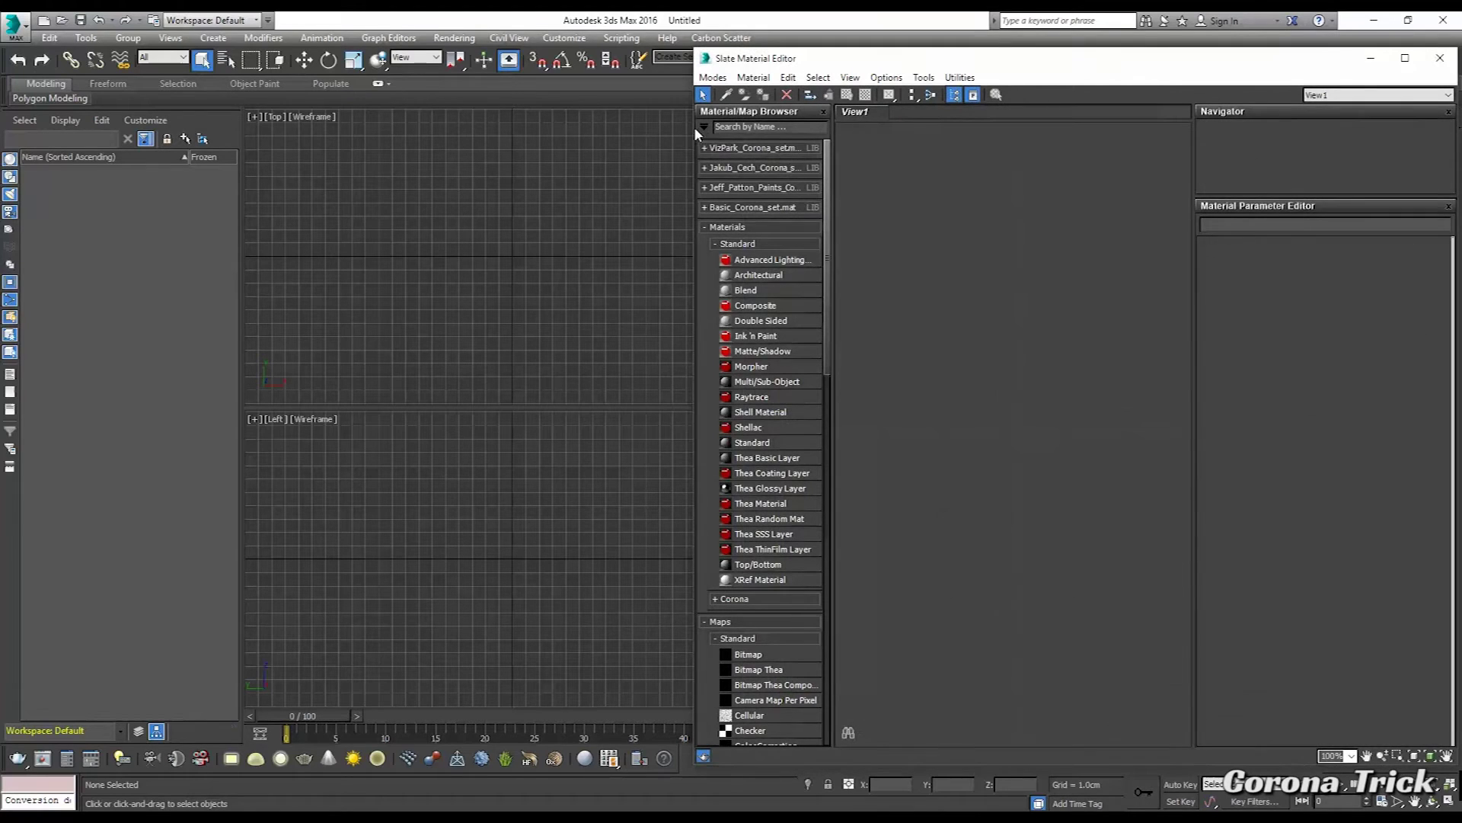
- Move the Slate Material Editor over the middle of the viewports and start opening a material library from the Material/Map Browser options
click(705, 128)
click(705, 126)
drag(759, 58, 391, 113)
click(336, 182)
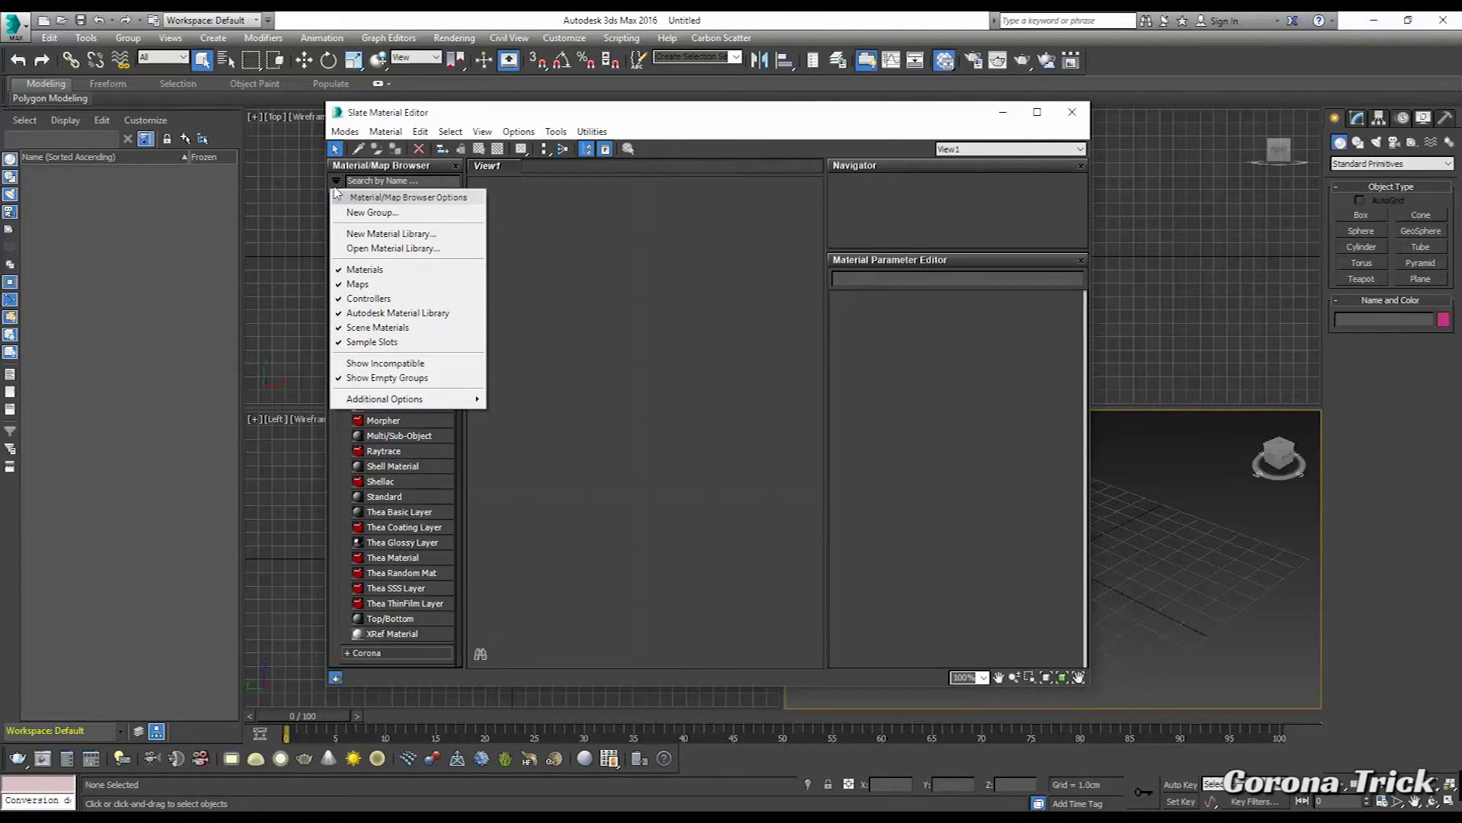
click(390, 249)
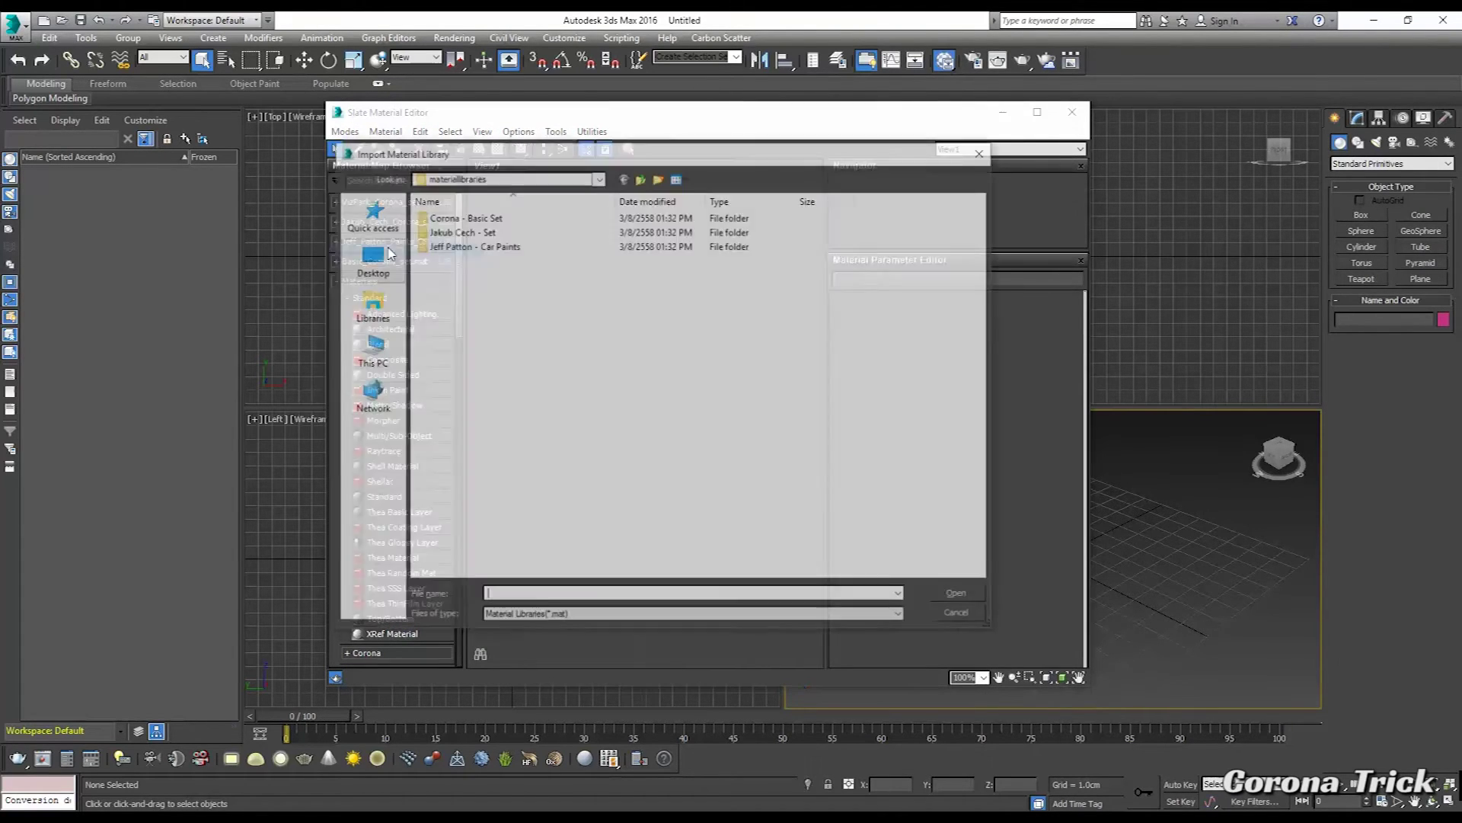
- Select the car paints .mat library in its Car Paints folder and compare with the downloaded Basic Set folder in File Explorer
right_click(533, 596)
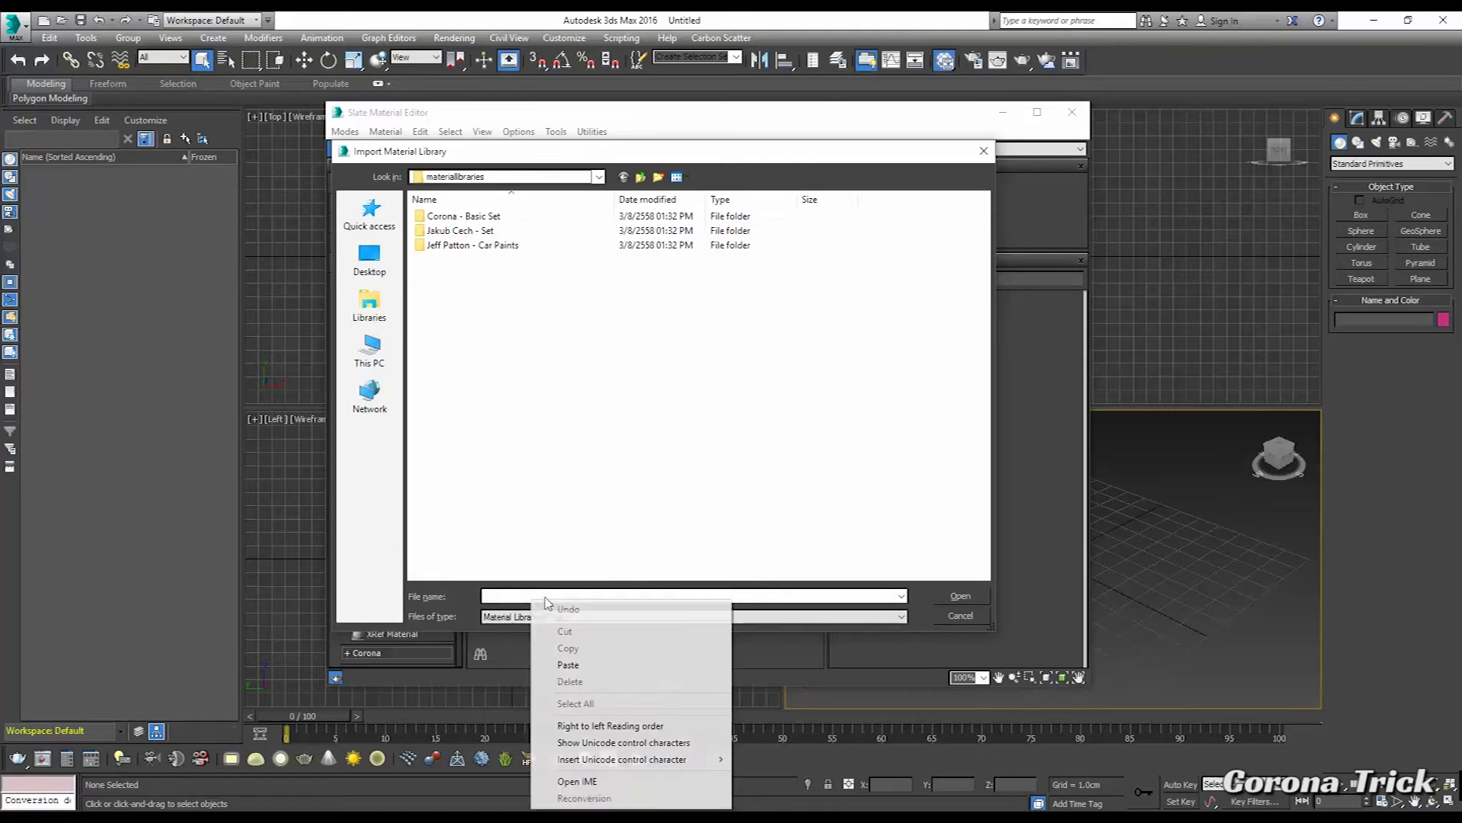
click(474, 367)
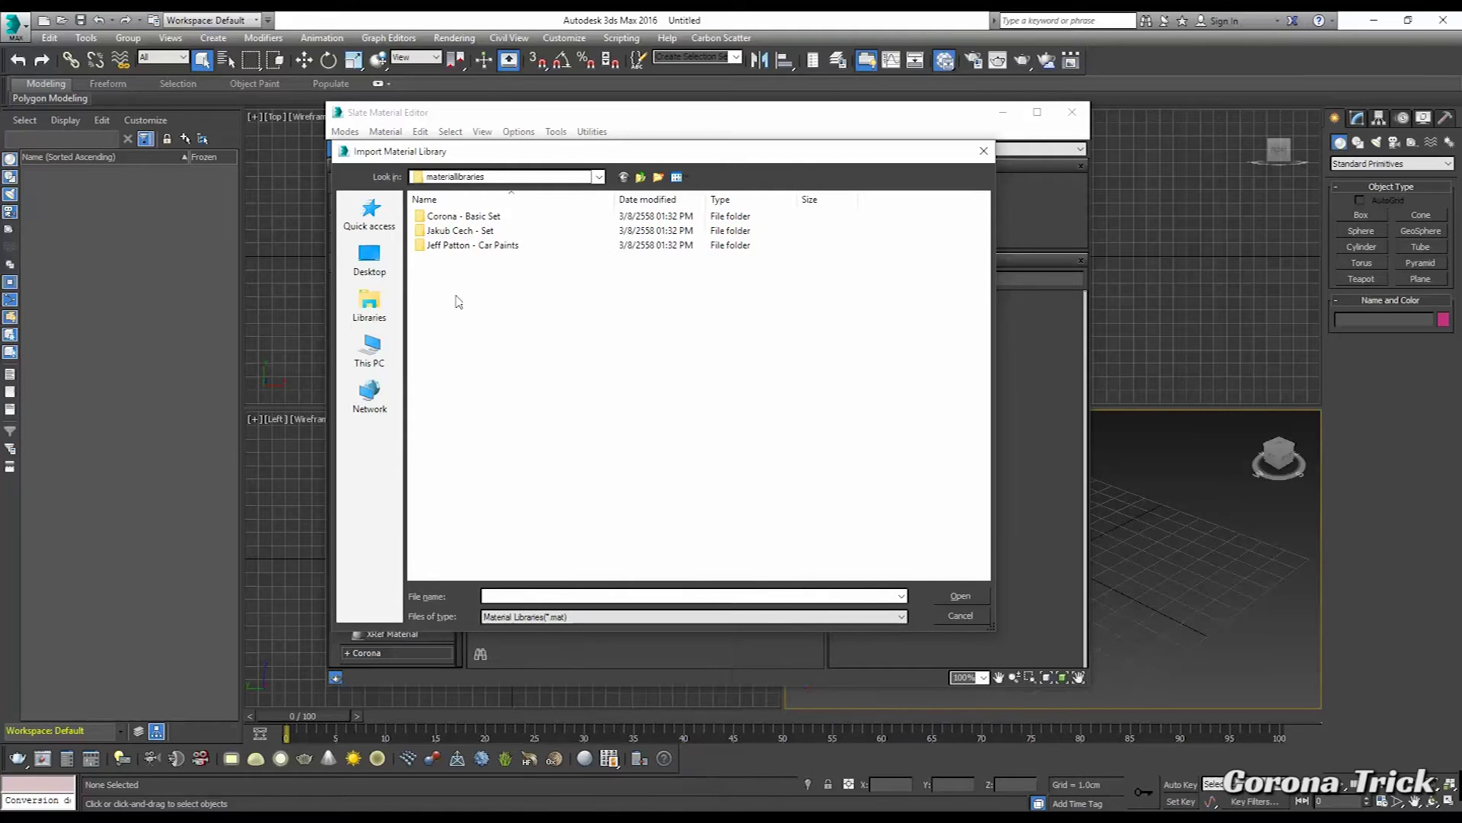
double_click(497, 245)
click(506, 248)
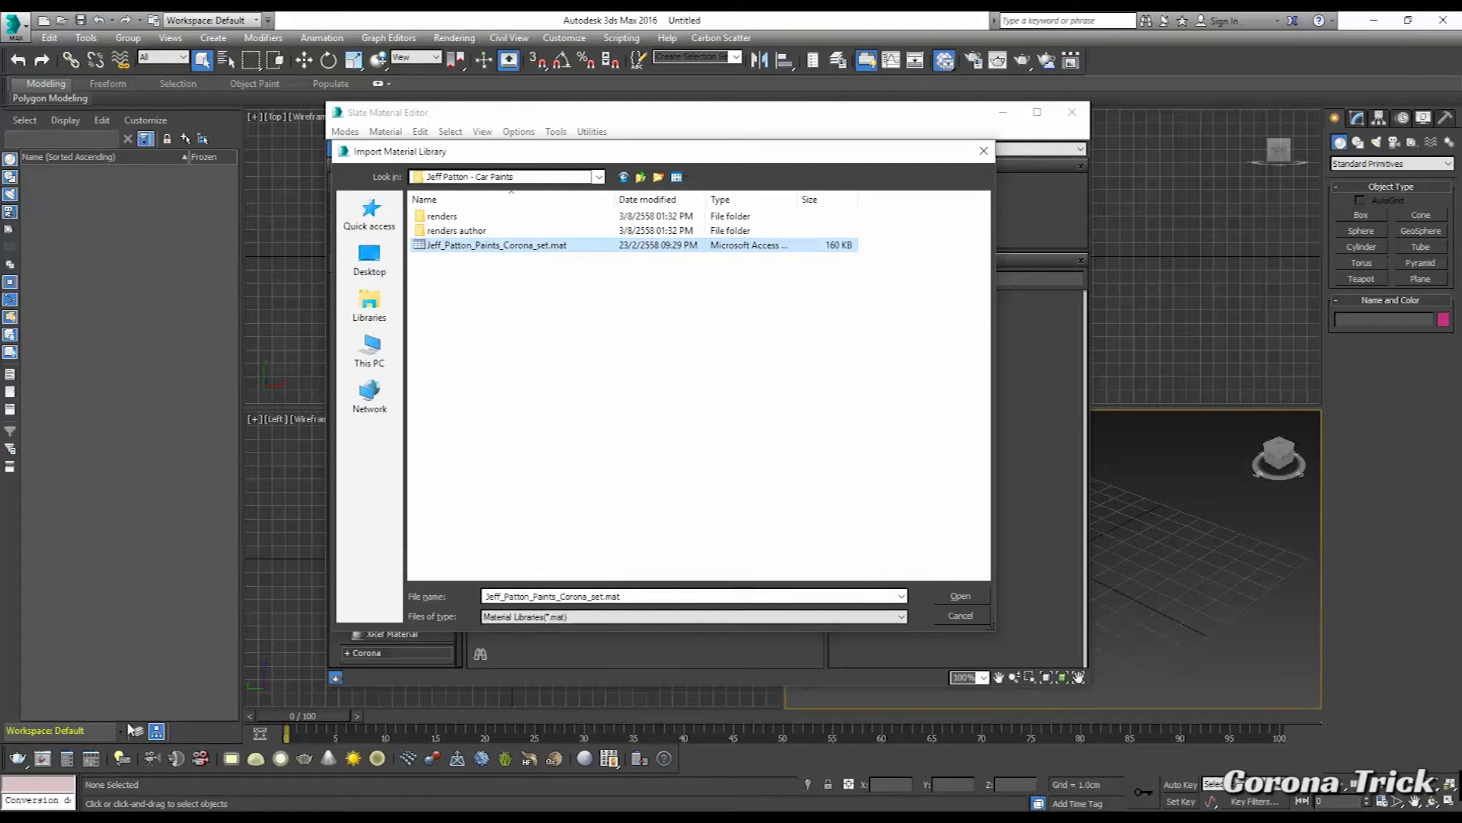
key(alt+Tab)
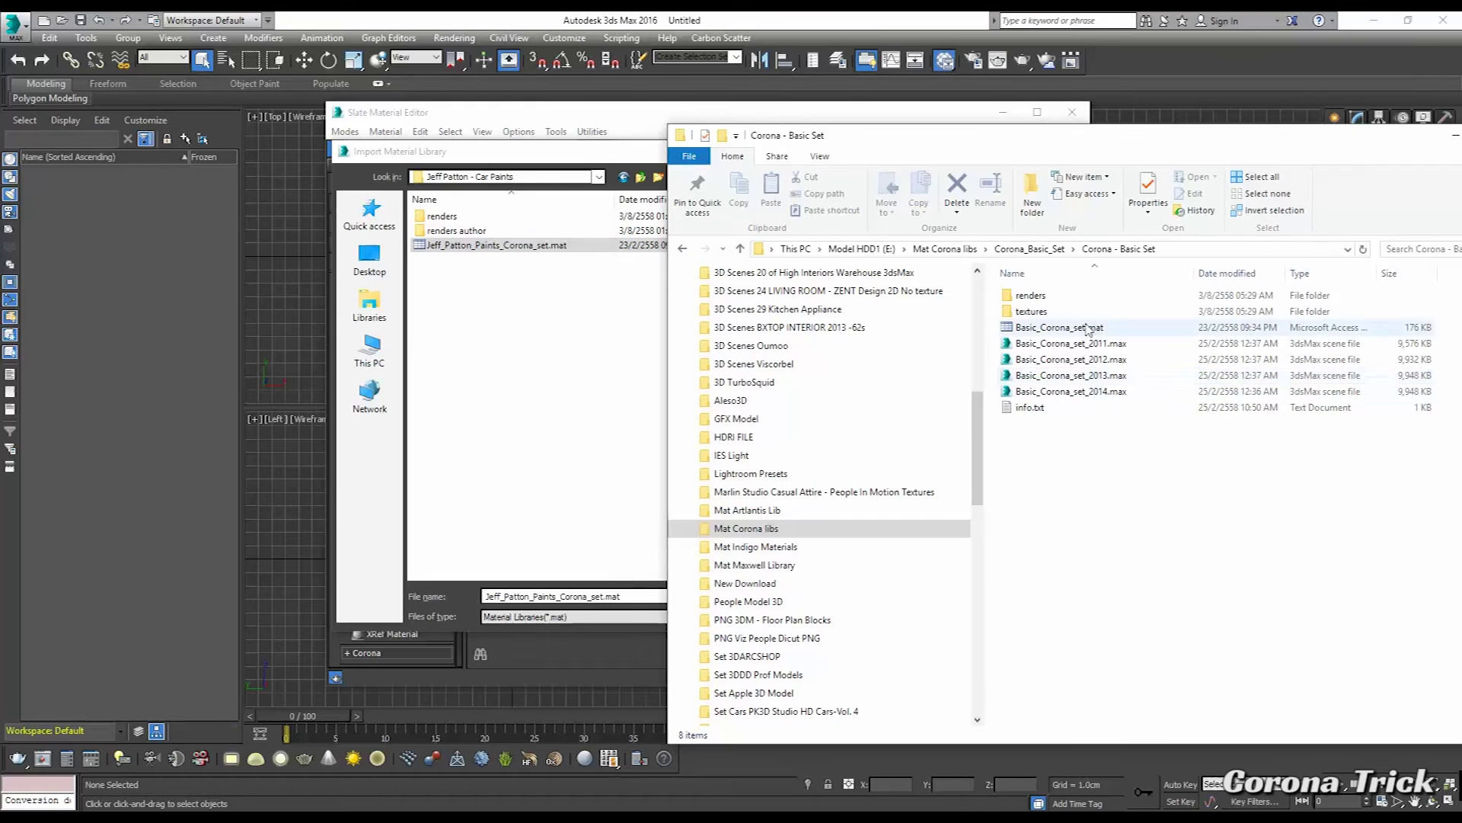
click(487, 358)
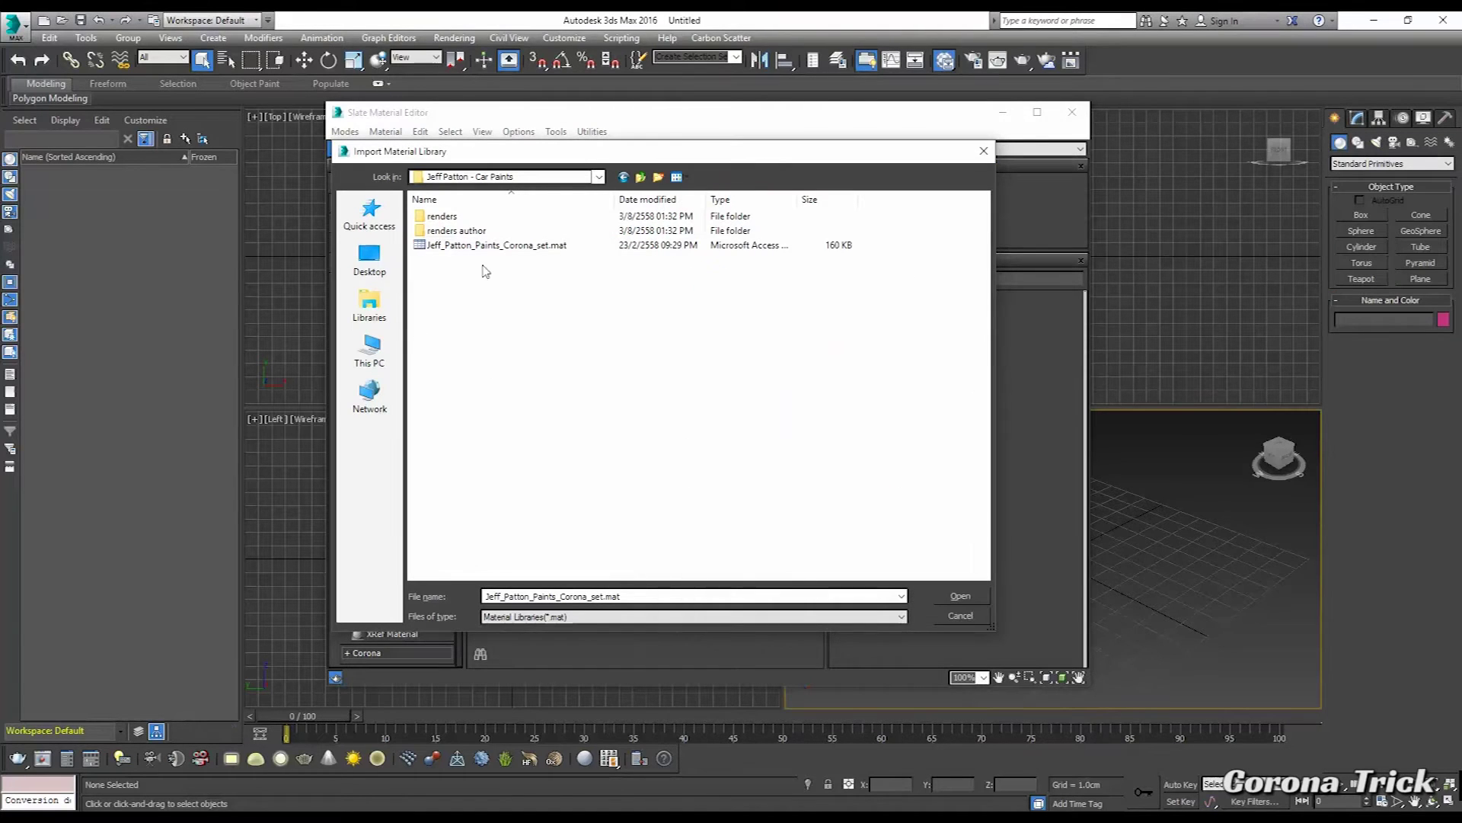
- Select the Basic_Corona_set.mat library in the Corona - Basic Set folder and leave the import dialog
click(642, 177)
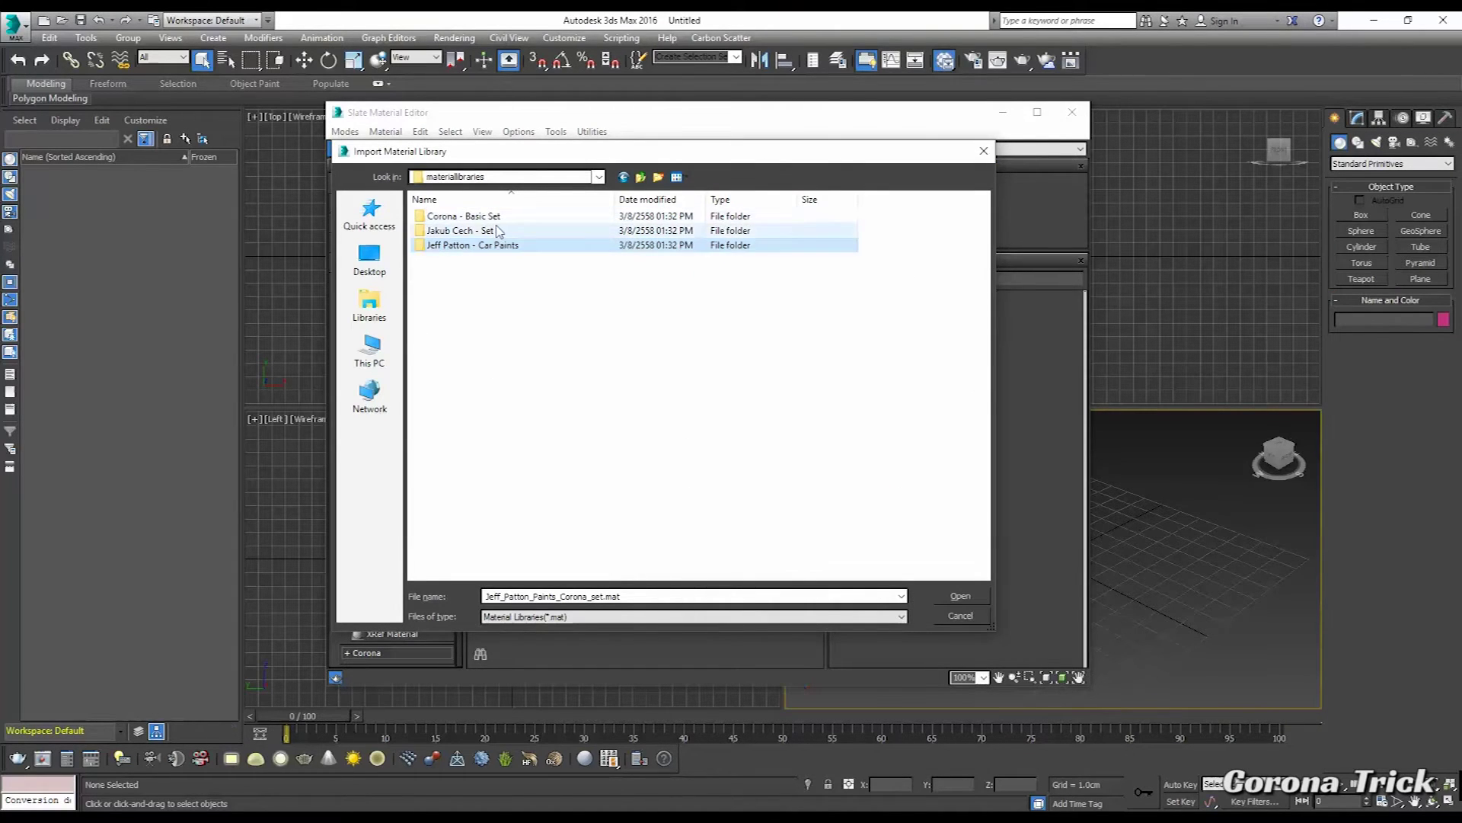
double_click(463, 215)
click(466, 244)
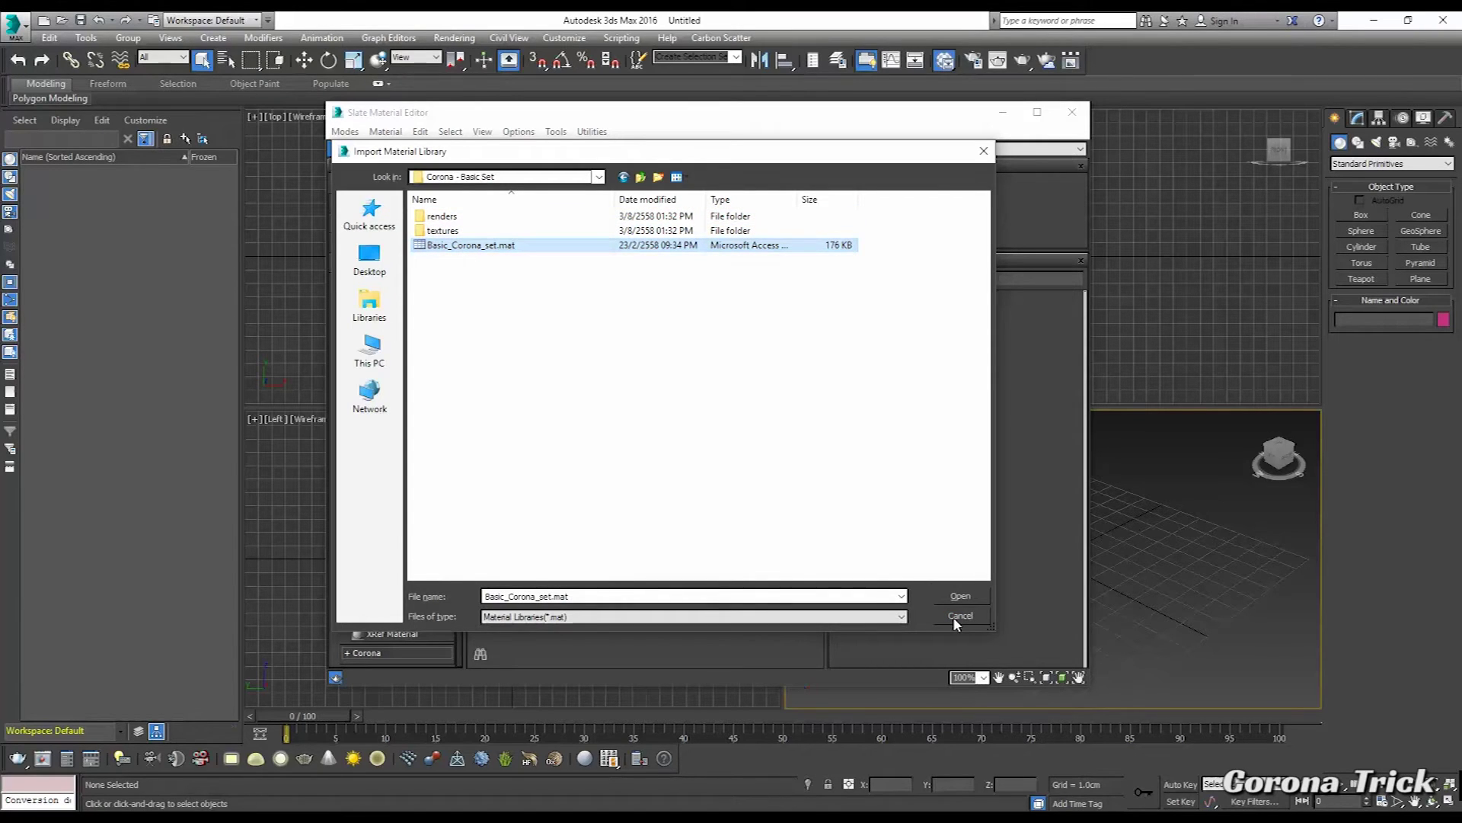
key(Return)
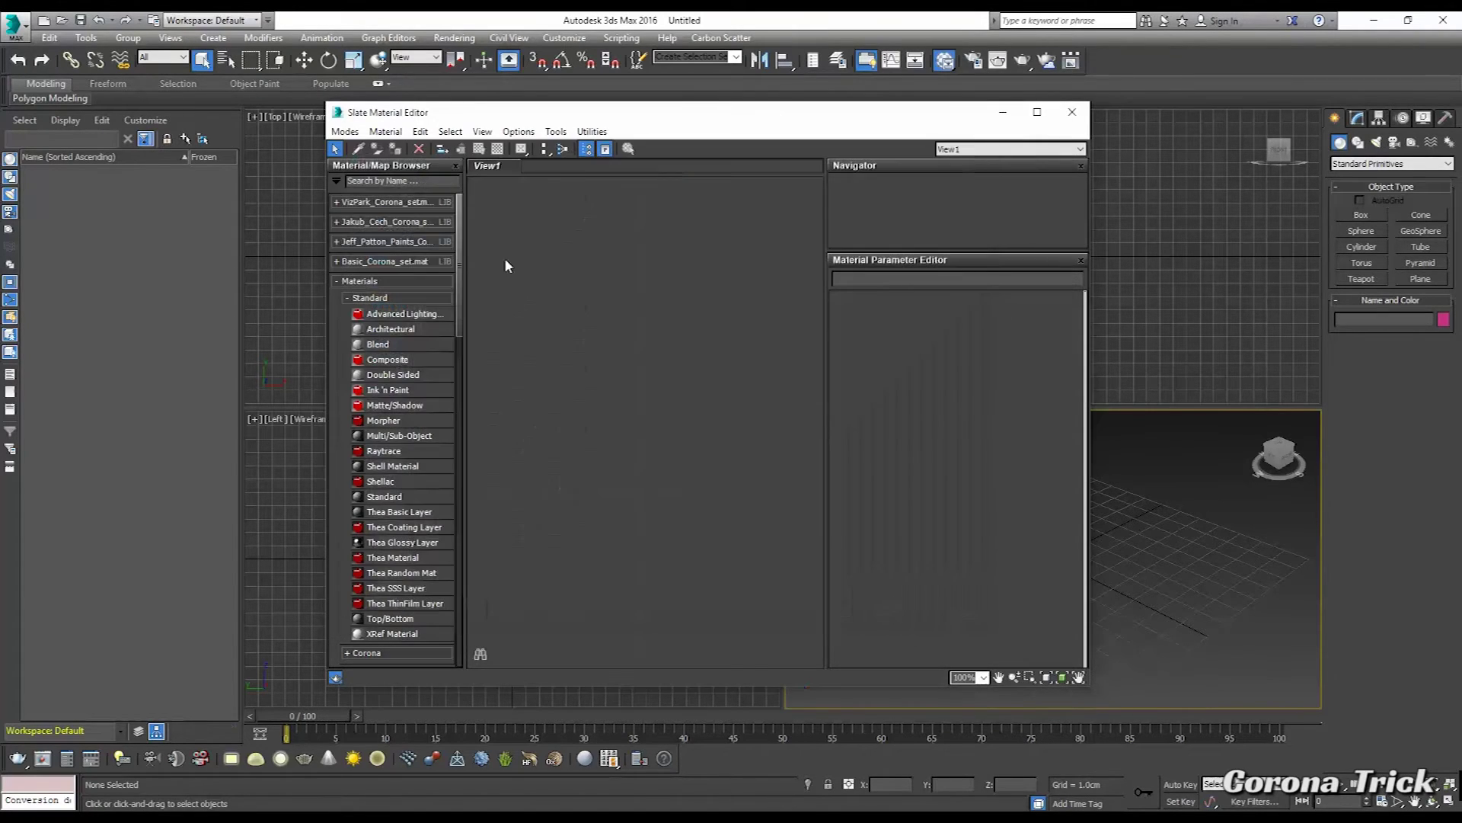
- Switch back to the Compact Material Editor and bring up the Material/Map Browser for the first material with its Materials group collapsed
click(1071, 112)
drag(949, 65, 951, 87)
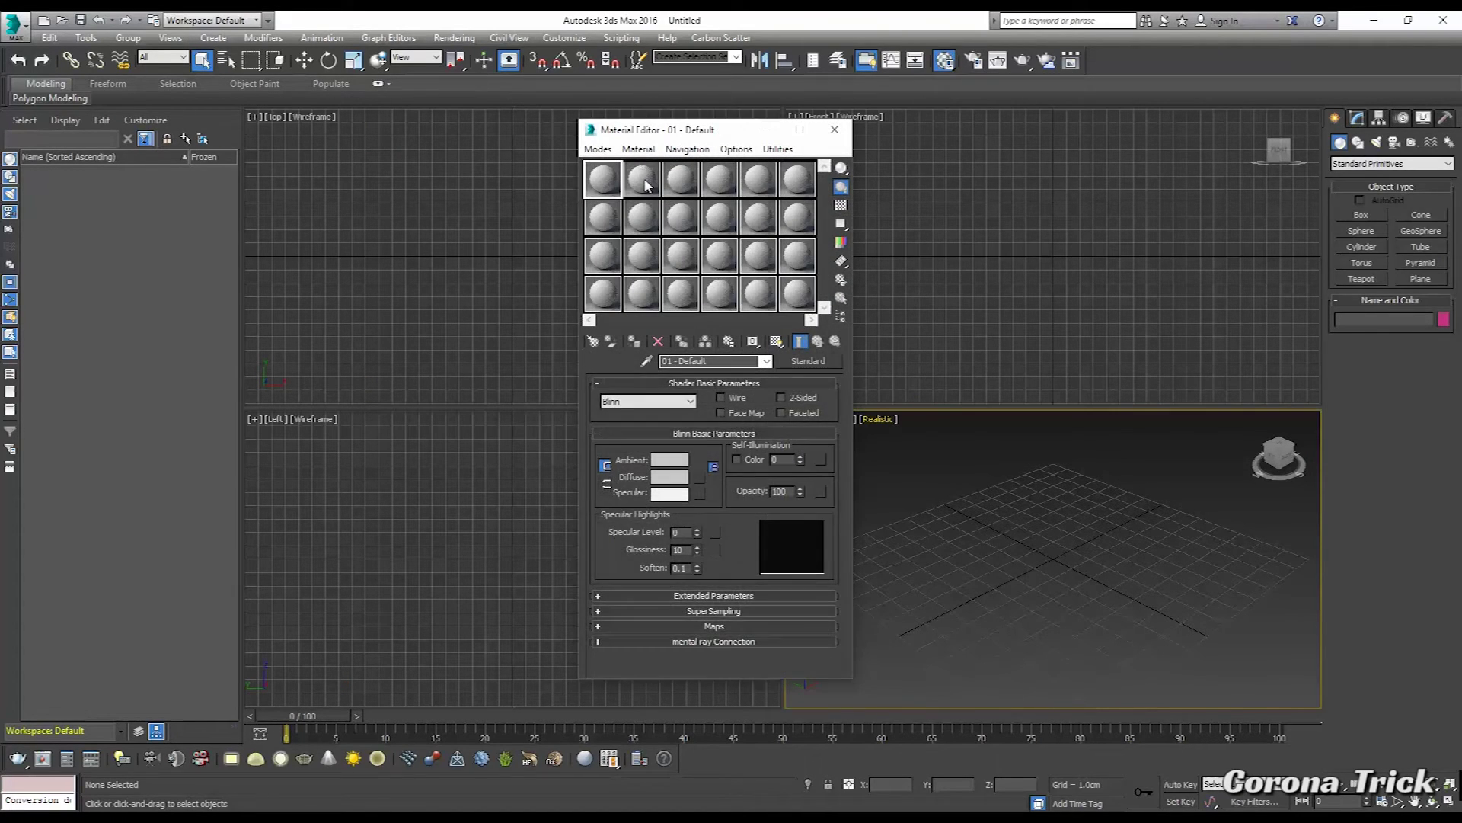
click(806, 363)
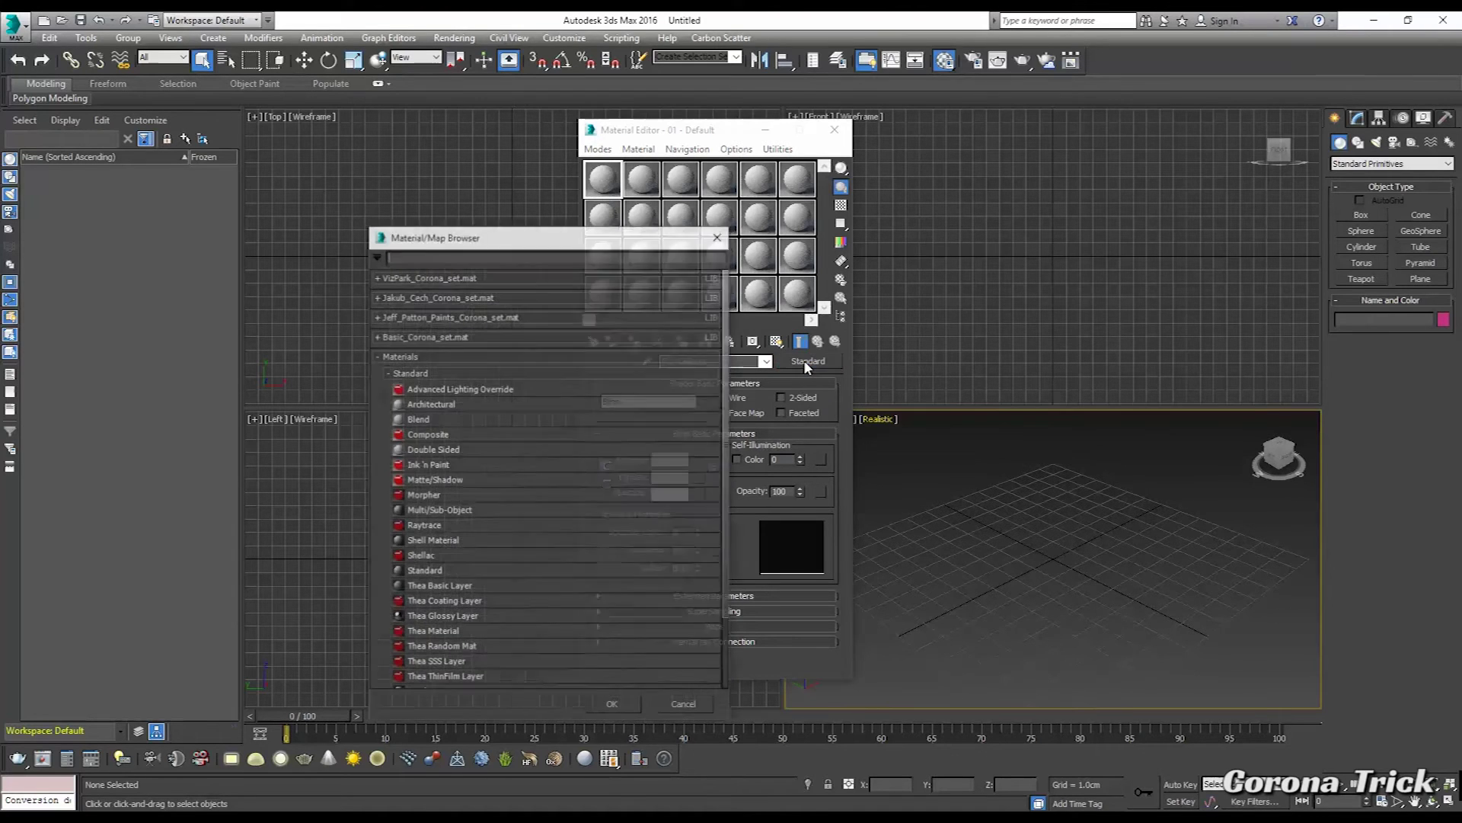
click(378, 358)
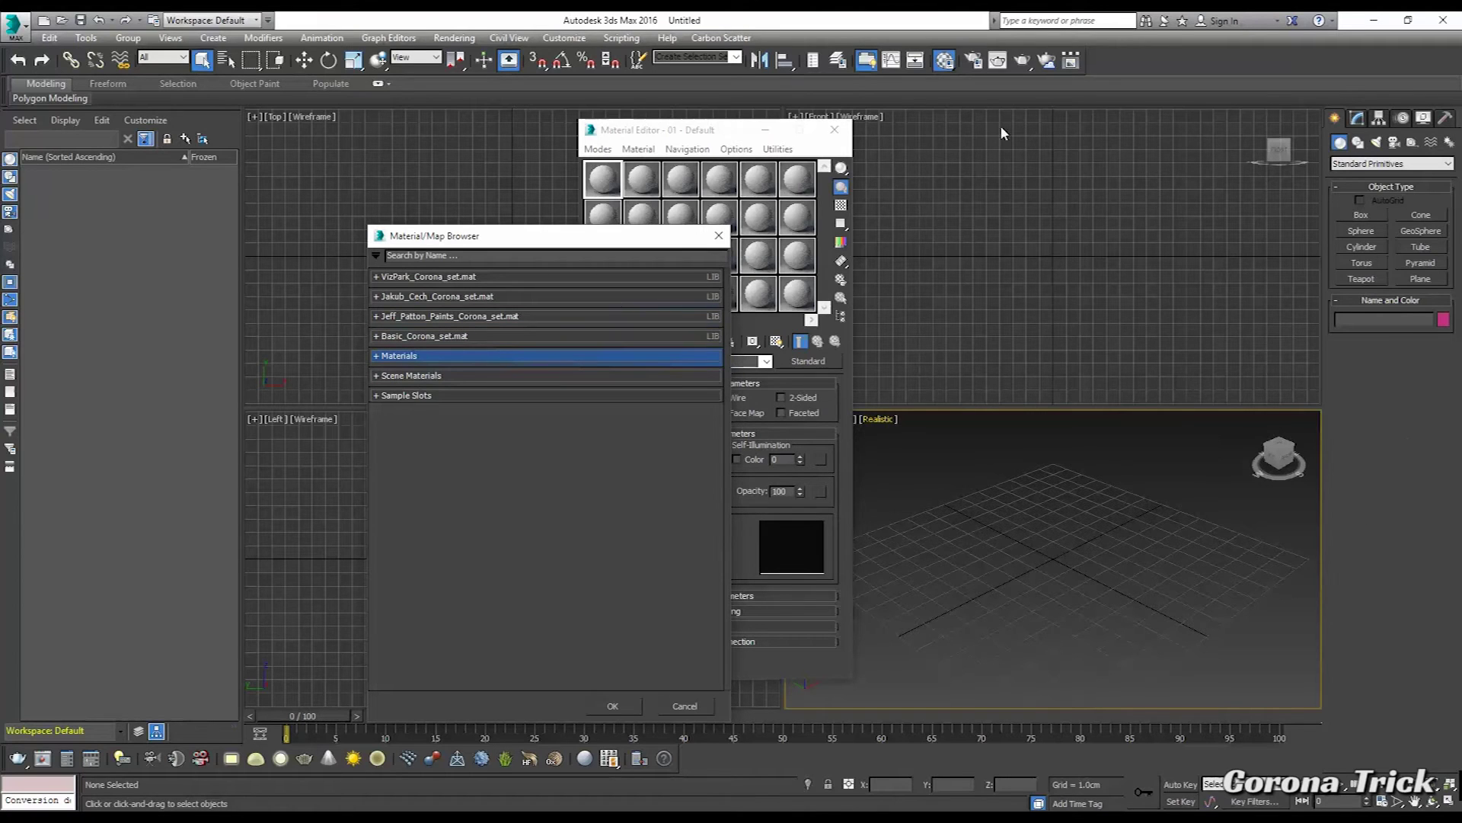
- Open the Basic_Corona_set.mat material library from the Corona - Basic Set folder using the Material/Map Browser options
click(376, 257)
click(376, 257)
click(376, 256)
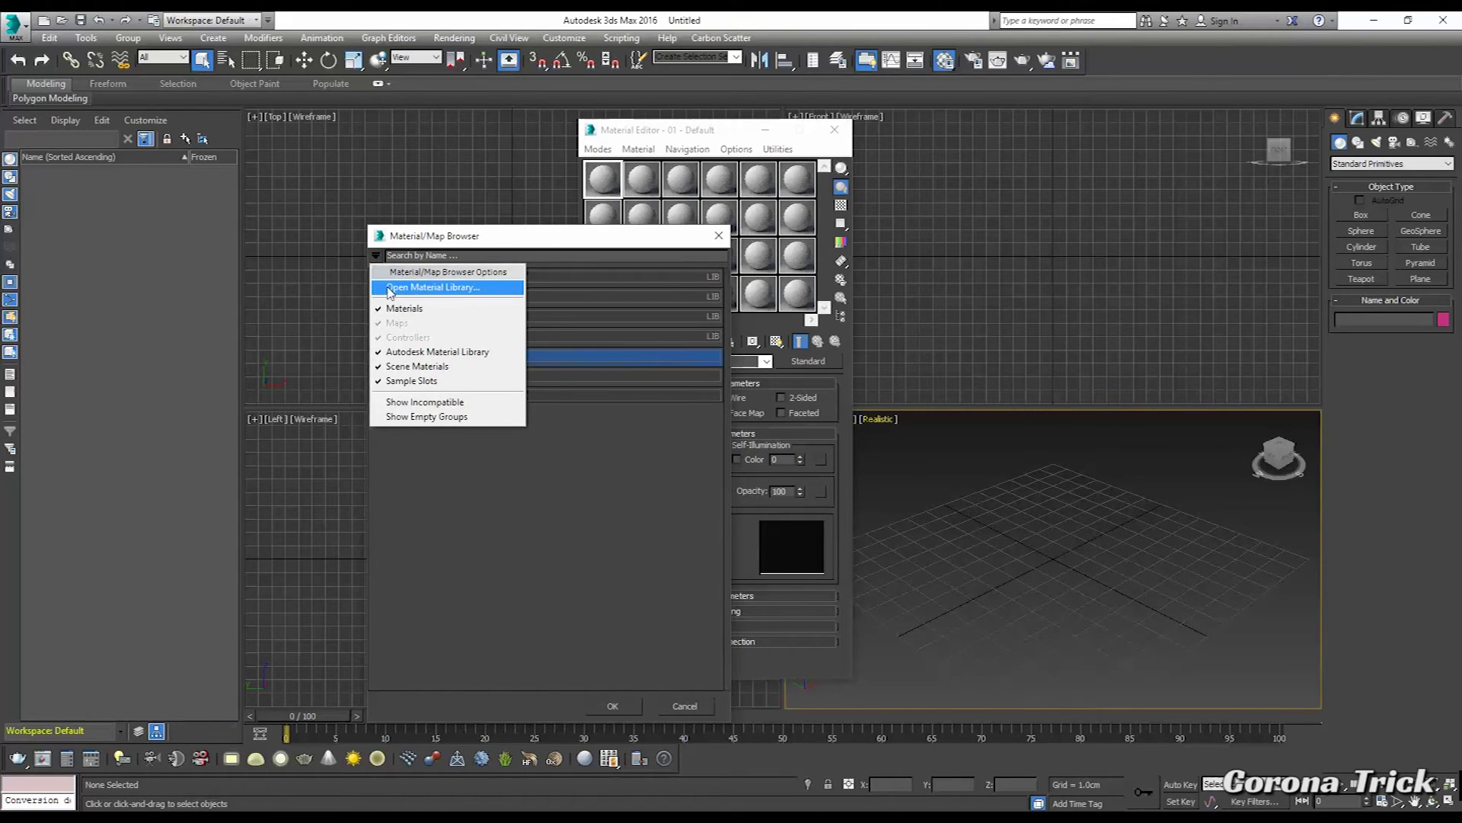
click(389, 288)
click(500, 343)
double_click(502, 325)
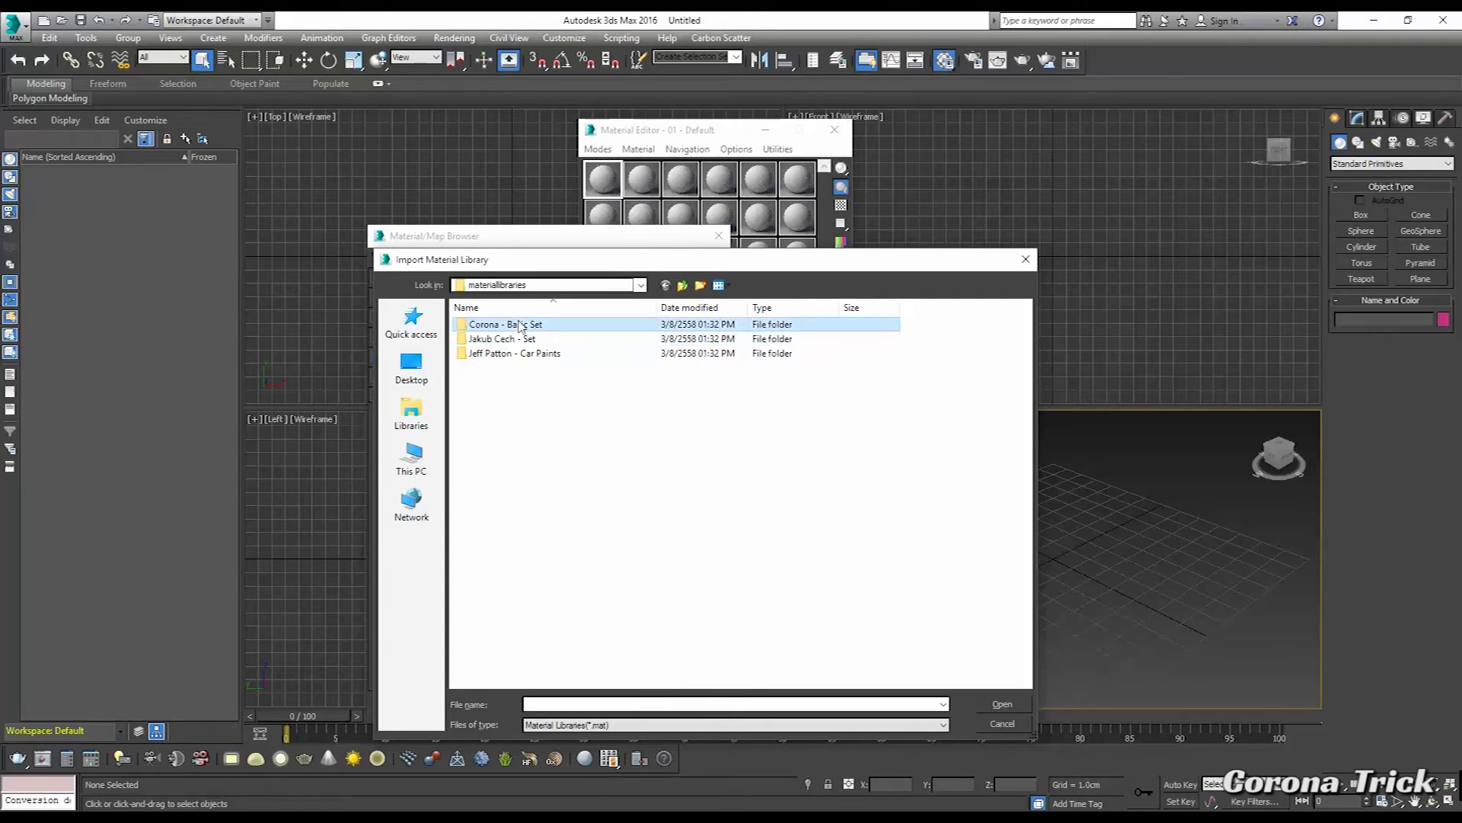
click(531, 355)
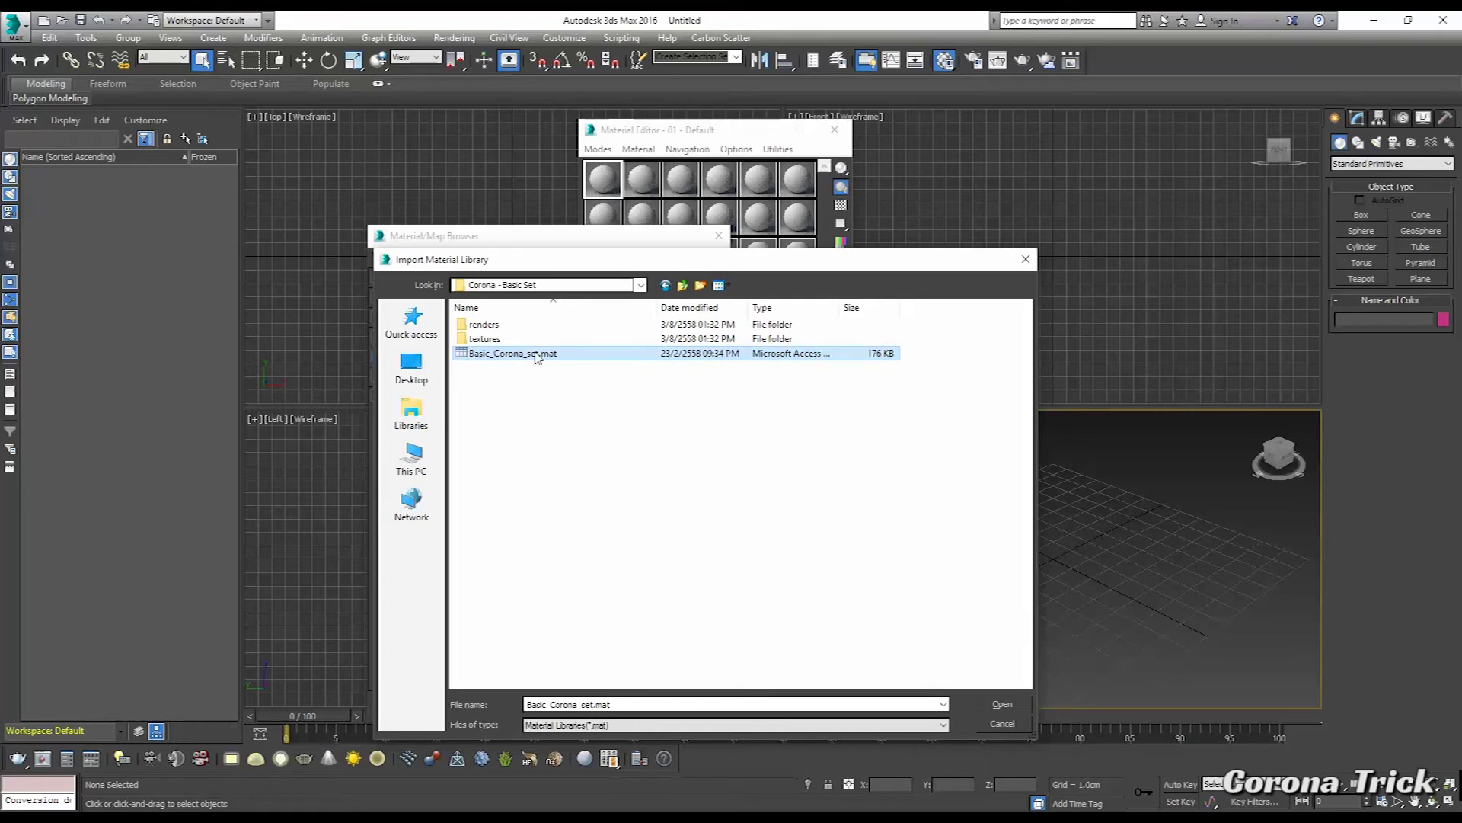
click(1002, 704)
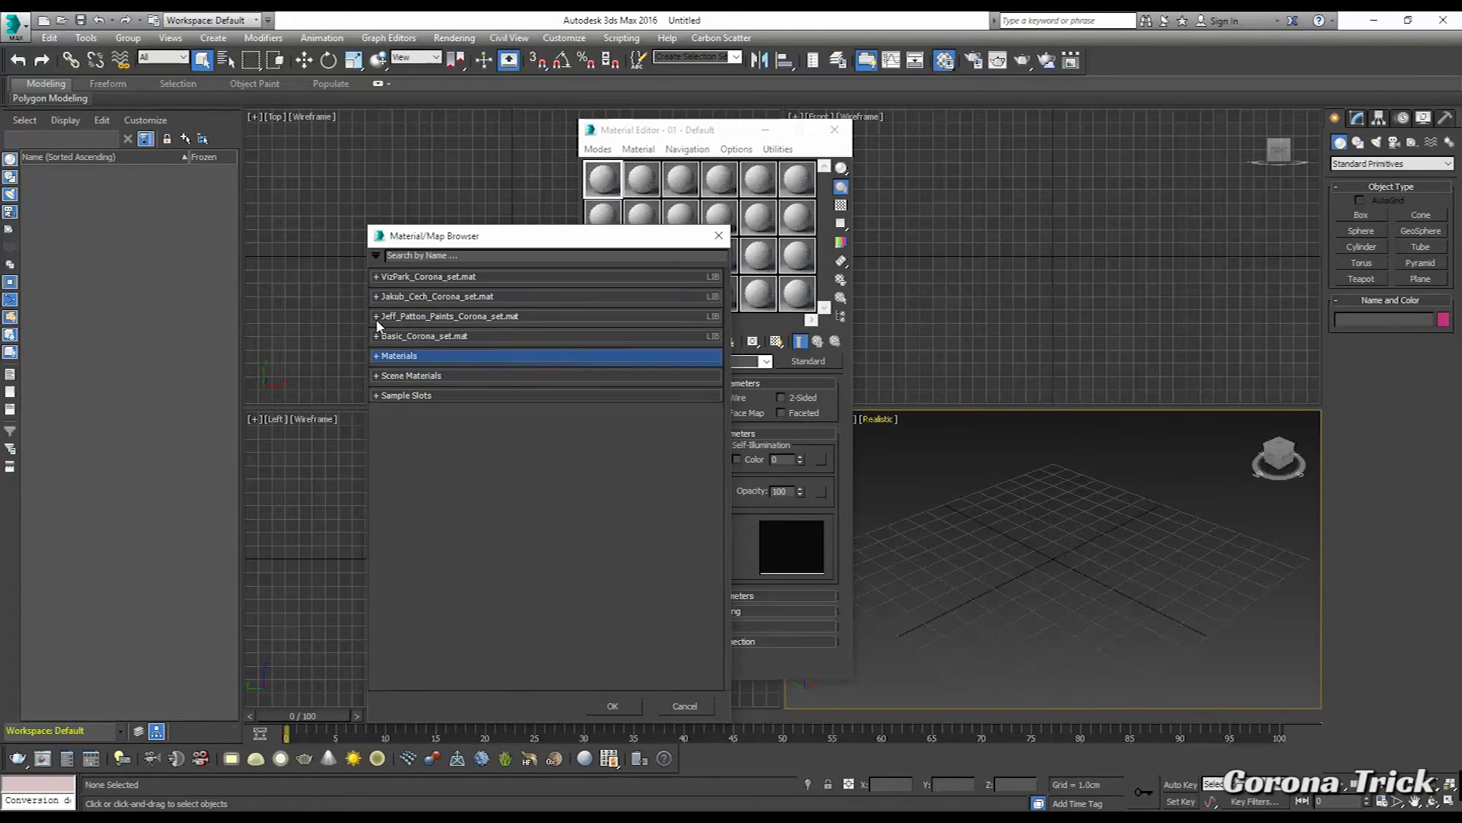
- Look through the contents of the loaded VizPark, artist set and car paints libraries in the browser
click(376, 277)
click(376, 278)
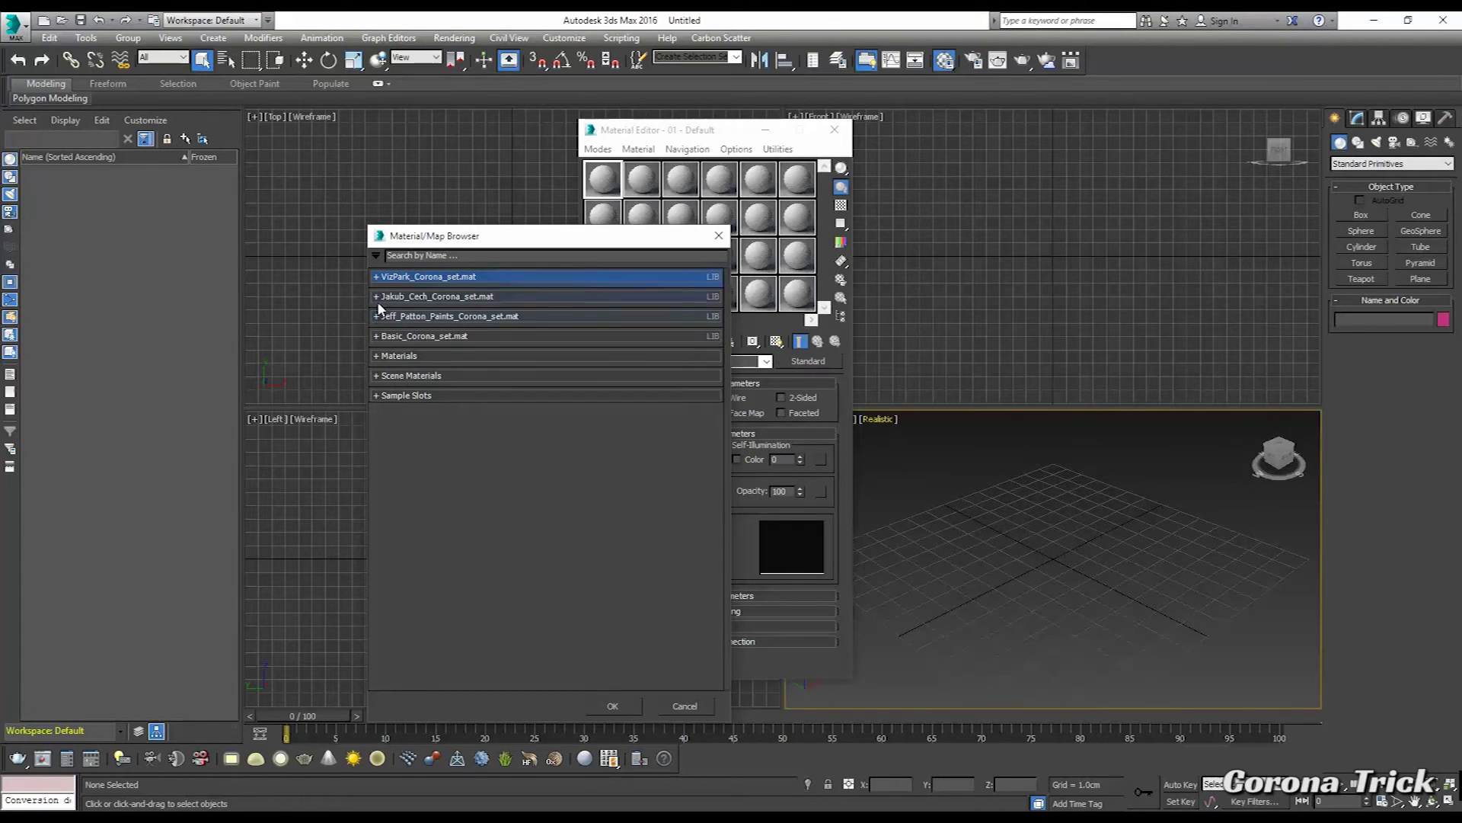
click(379, 296)
click(376, 296)
click(376, 297)
click(376, 316)
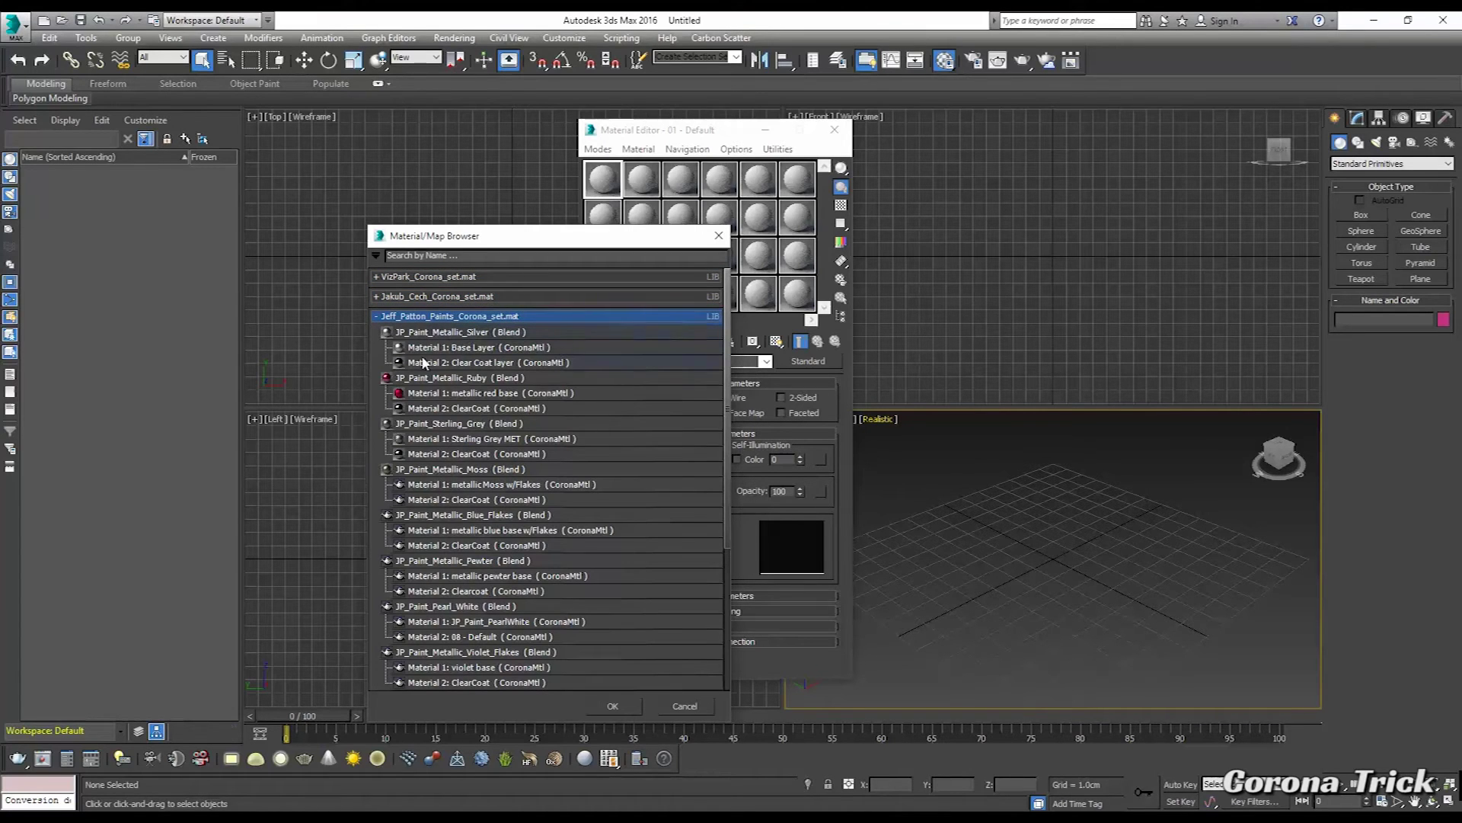
click(376, 316)
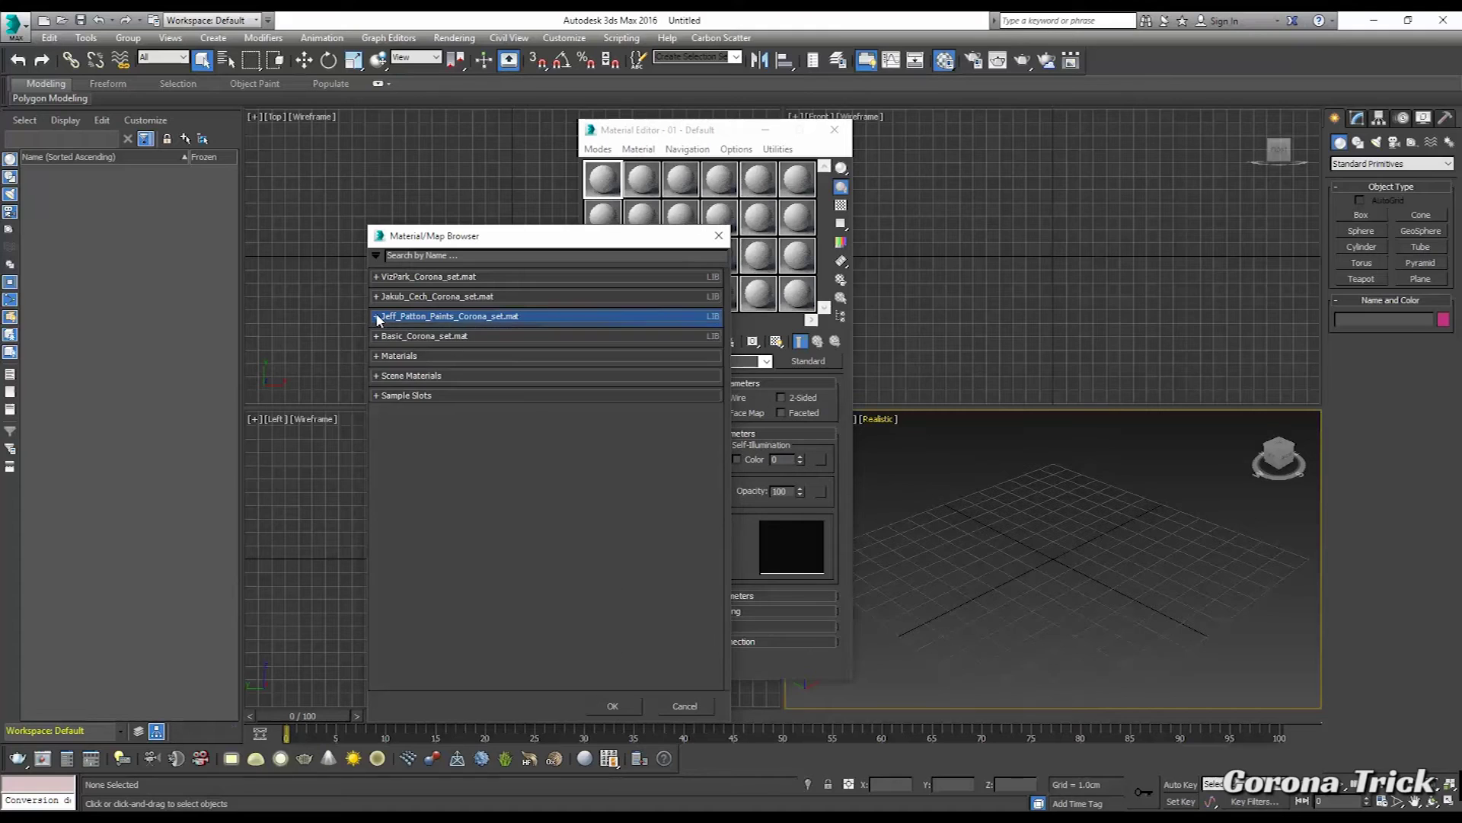
click(377, 316)
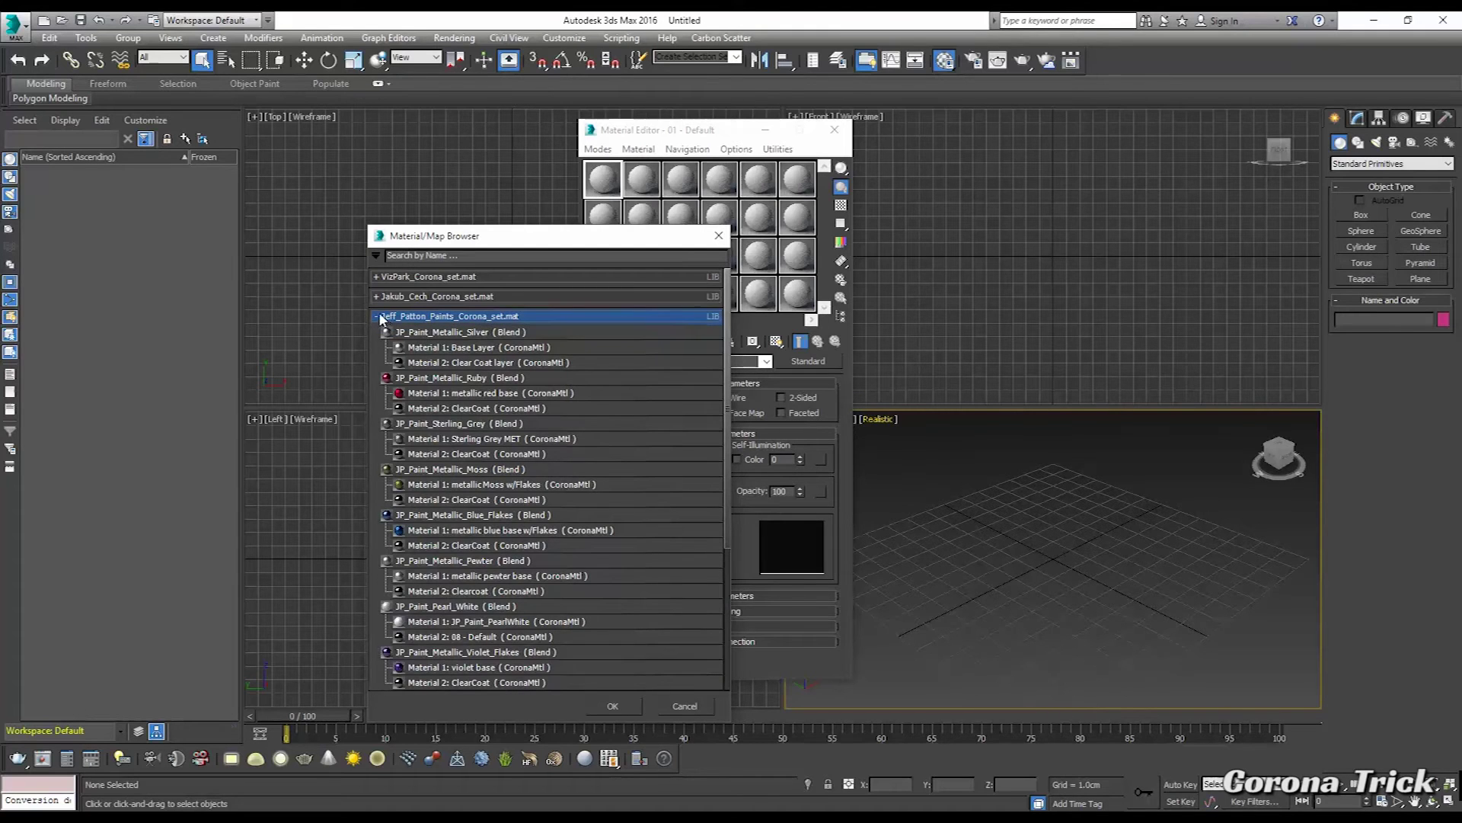
click(380, 317)
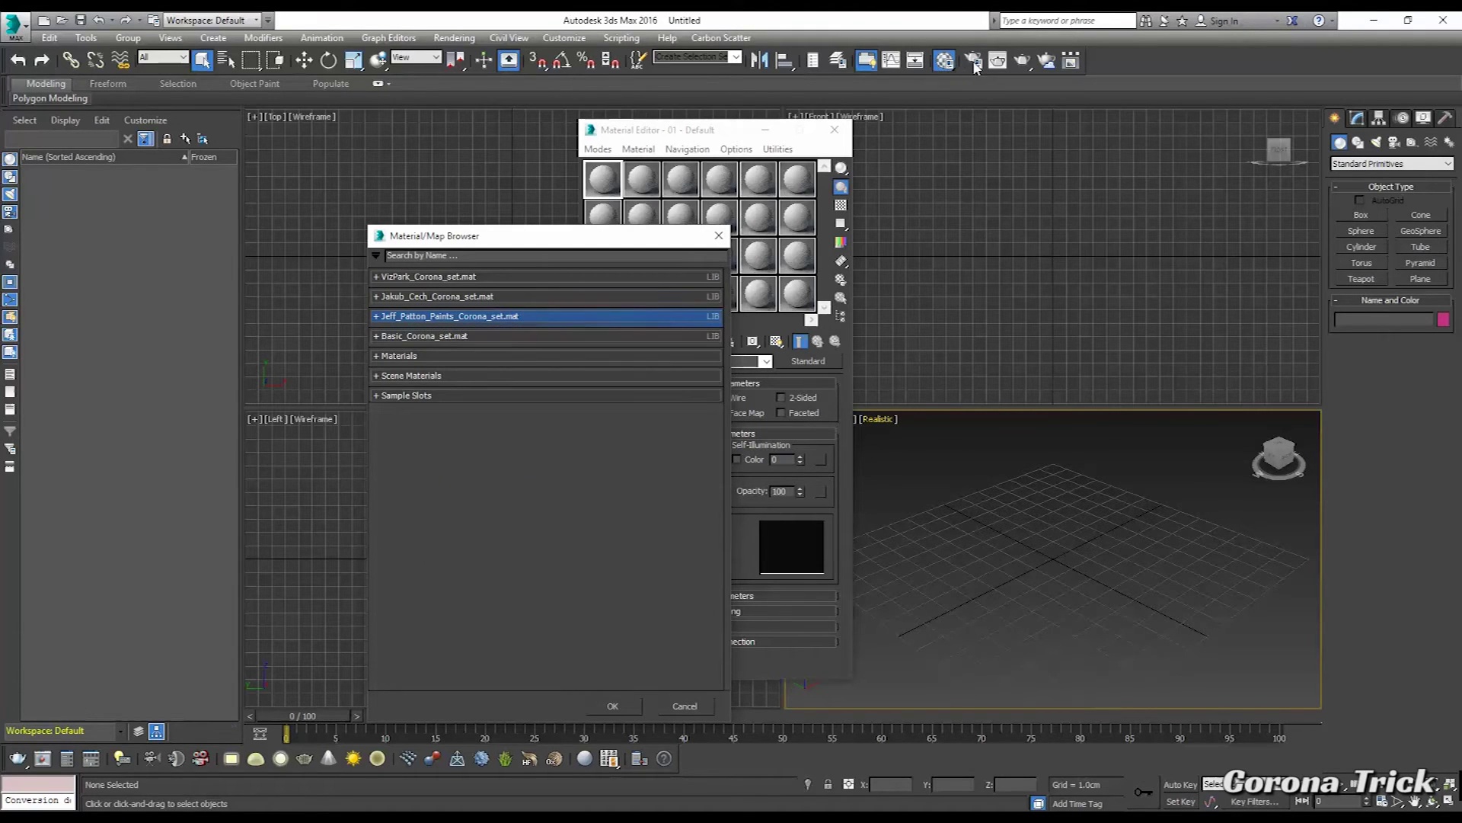
- Close the material browser and check the assigned renderer and the available renderers in Render Setup
click(719, 236)
click(461, 38)
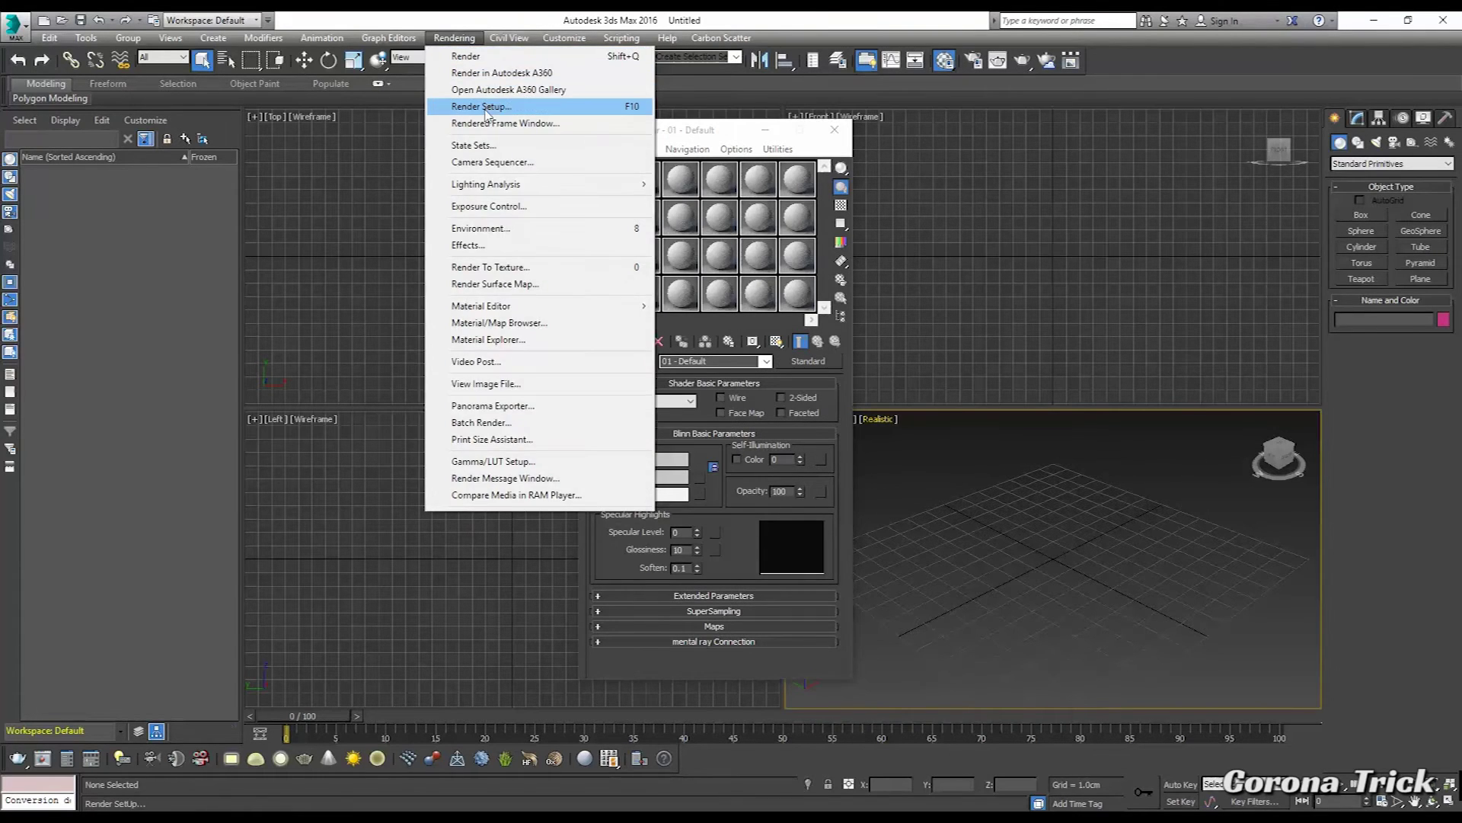
click(478, 106)
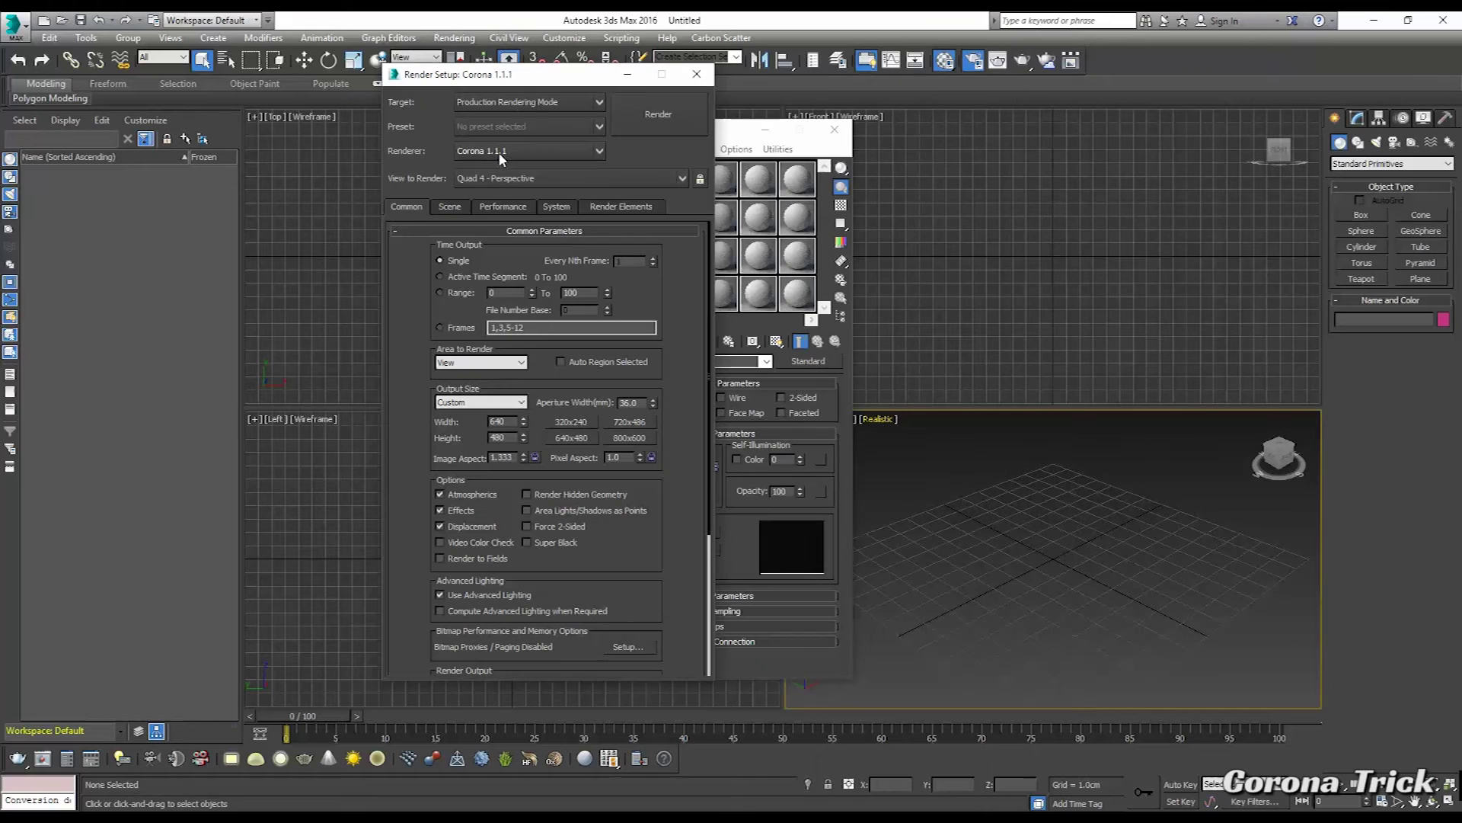
click(500, 153)
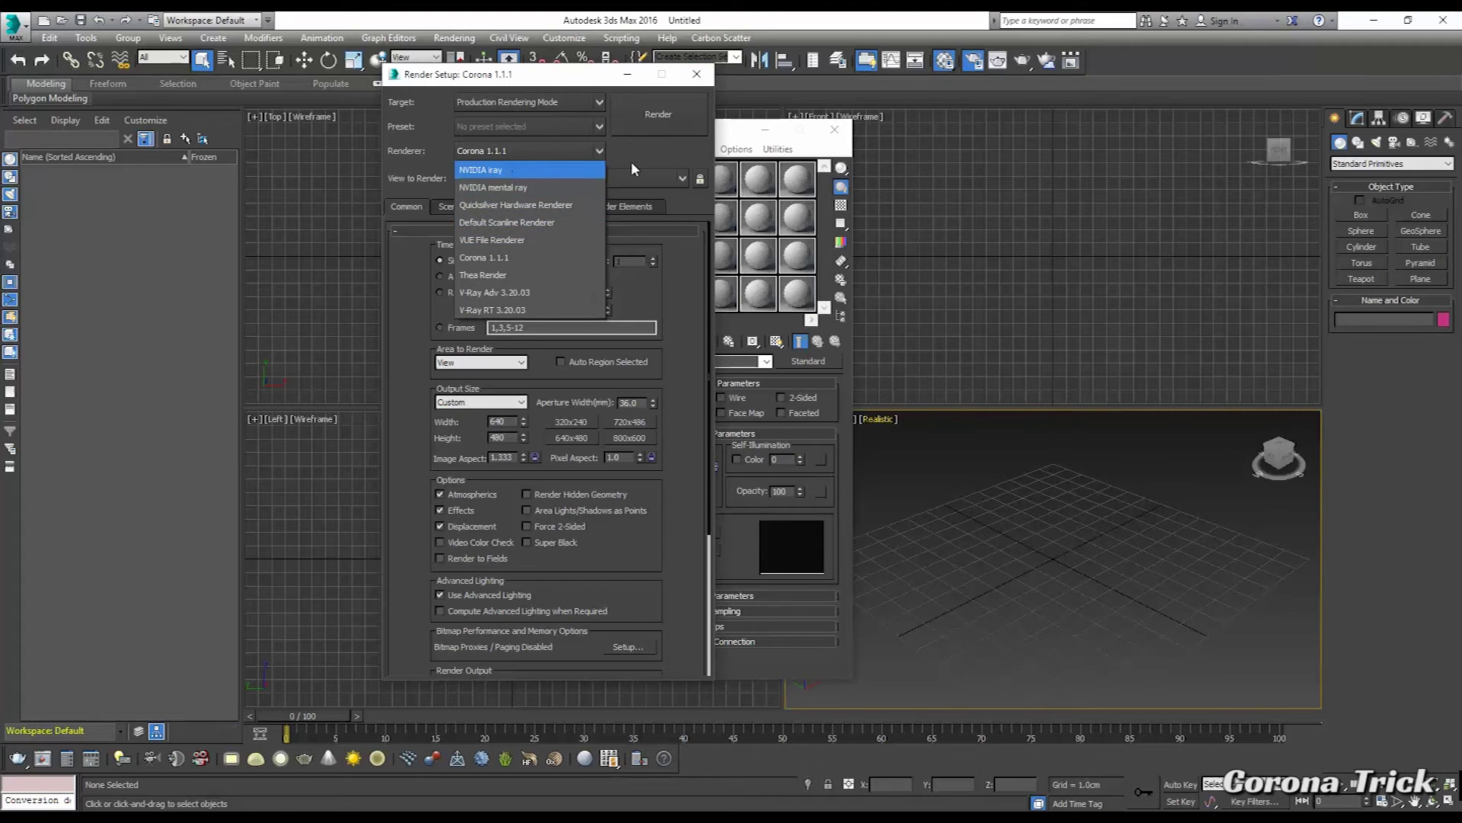
click(563, 151)
click(695, 75)
- Review the car paints library in the Material/Map Browser again and close the browser and Material Editor
click(812, 361)
click(378, 316)
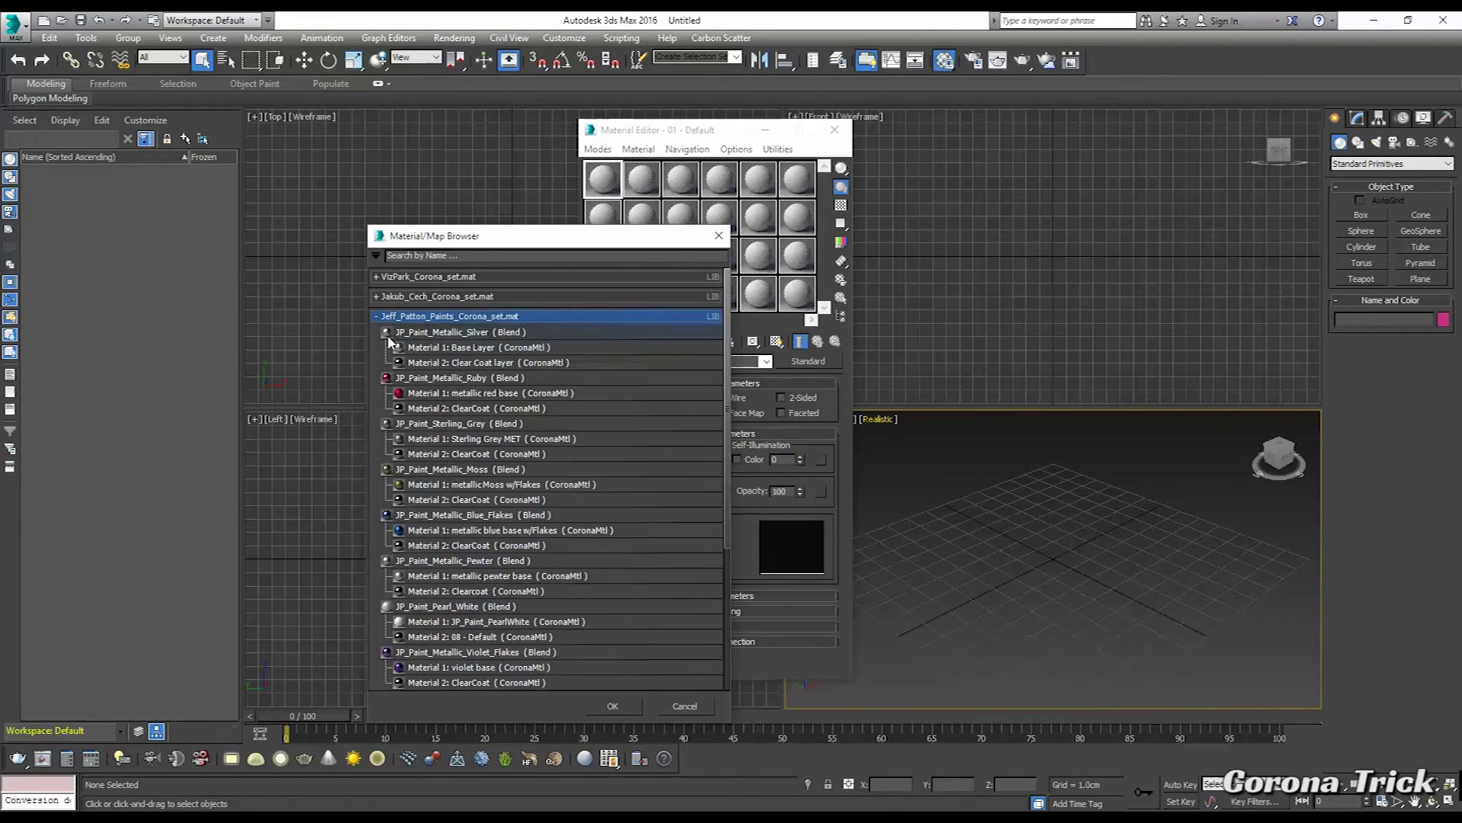
click(376, 316)
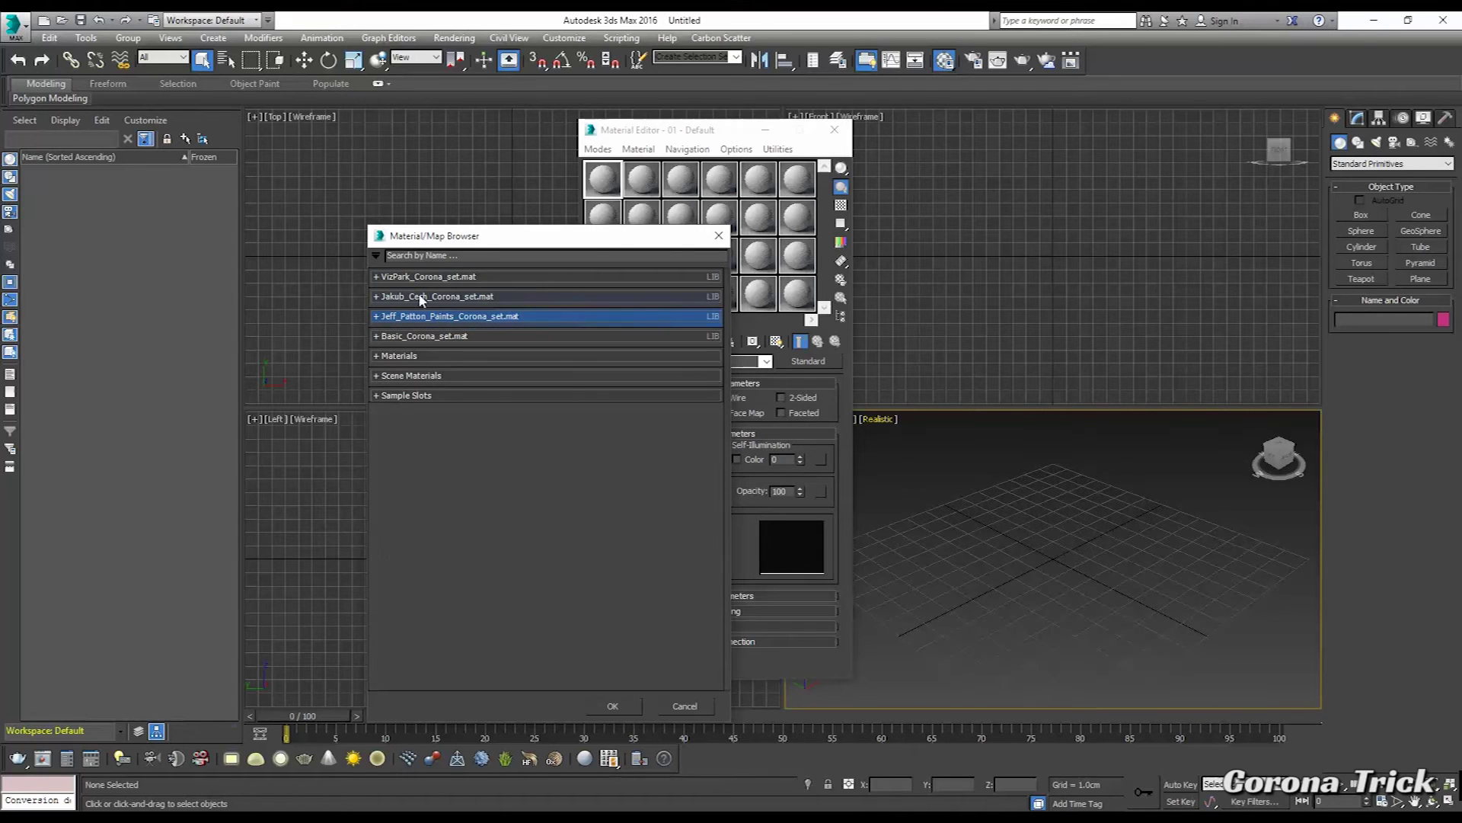
click(718, 235)
click(835, 129)
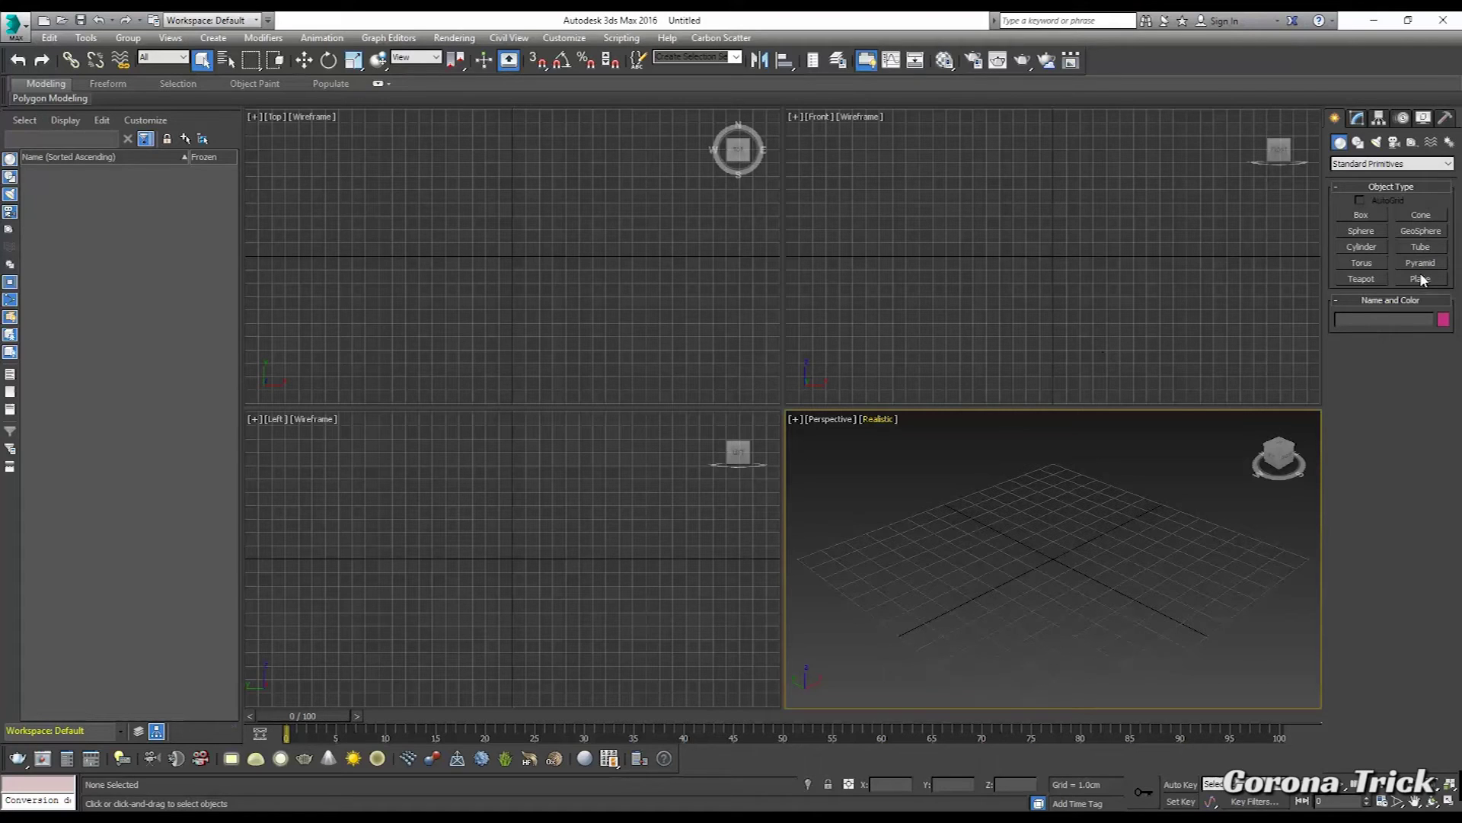
- Create a sphere with a radius of about 4.1 cm at the Perspective grid's centre and assign it the 01 - Default material
click(1371, 231)
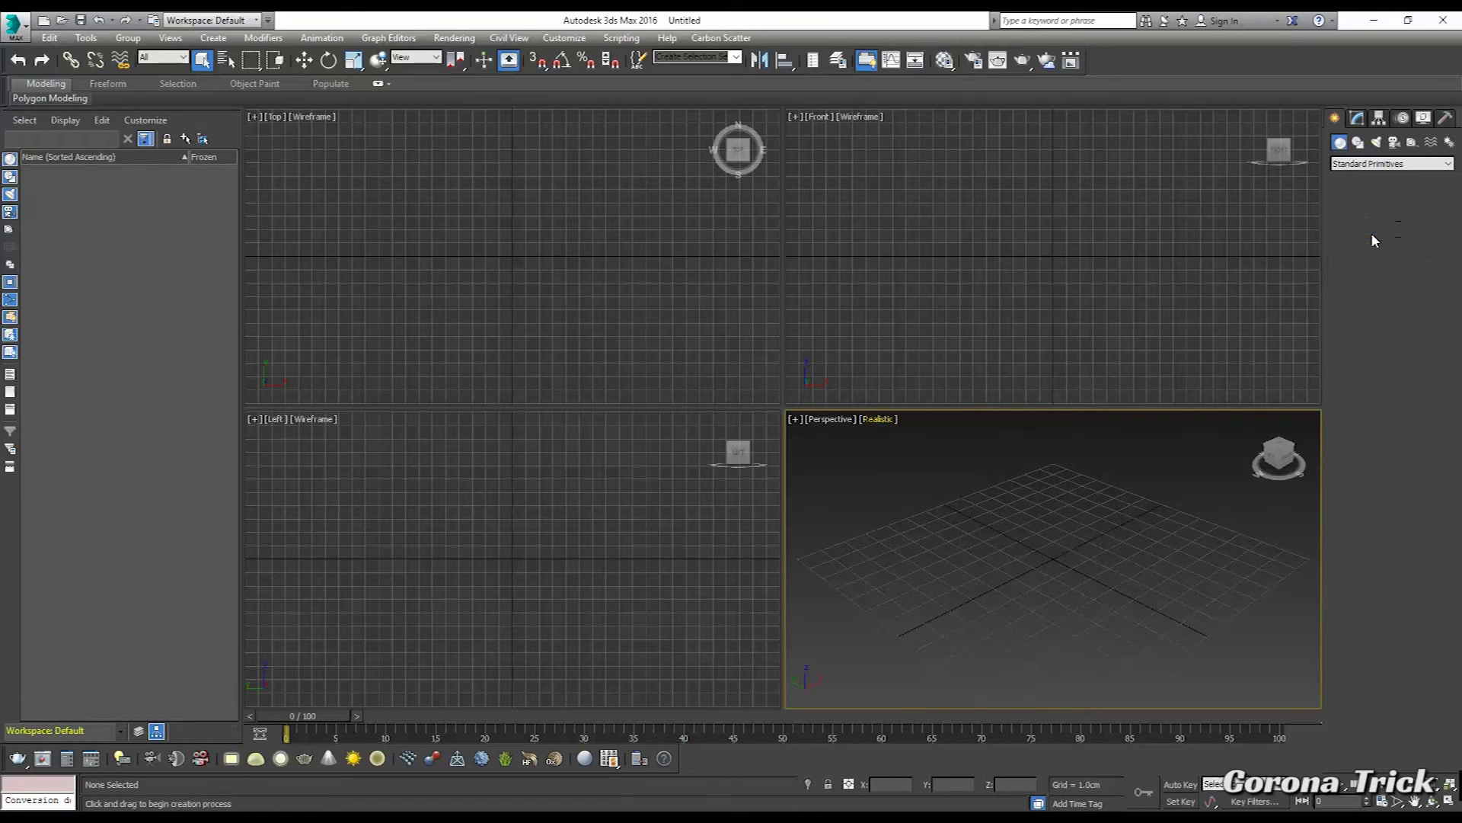
drag(1054, 561, 1129, 526)
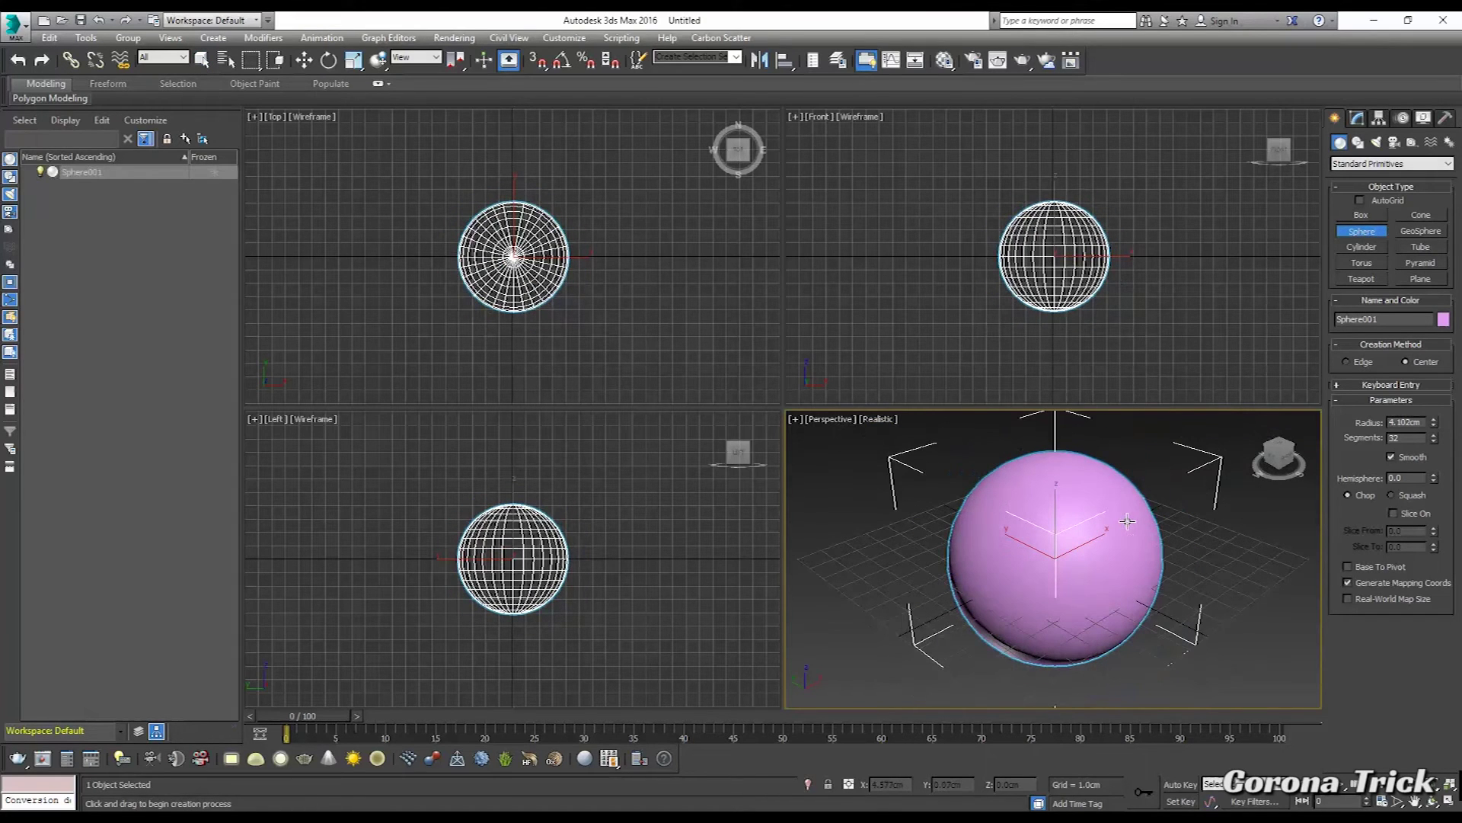
click(951, 68)
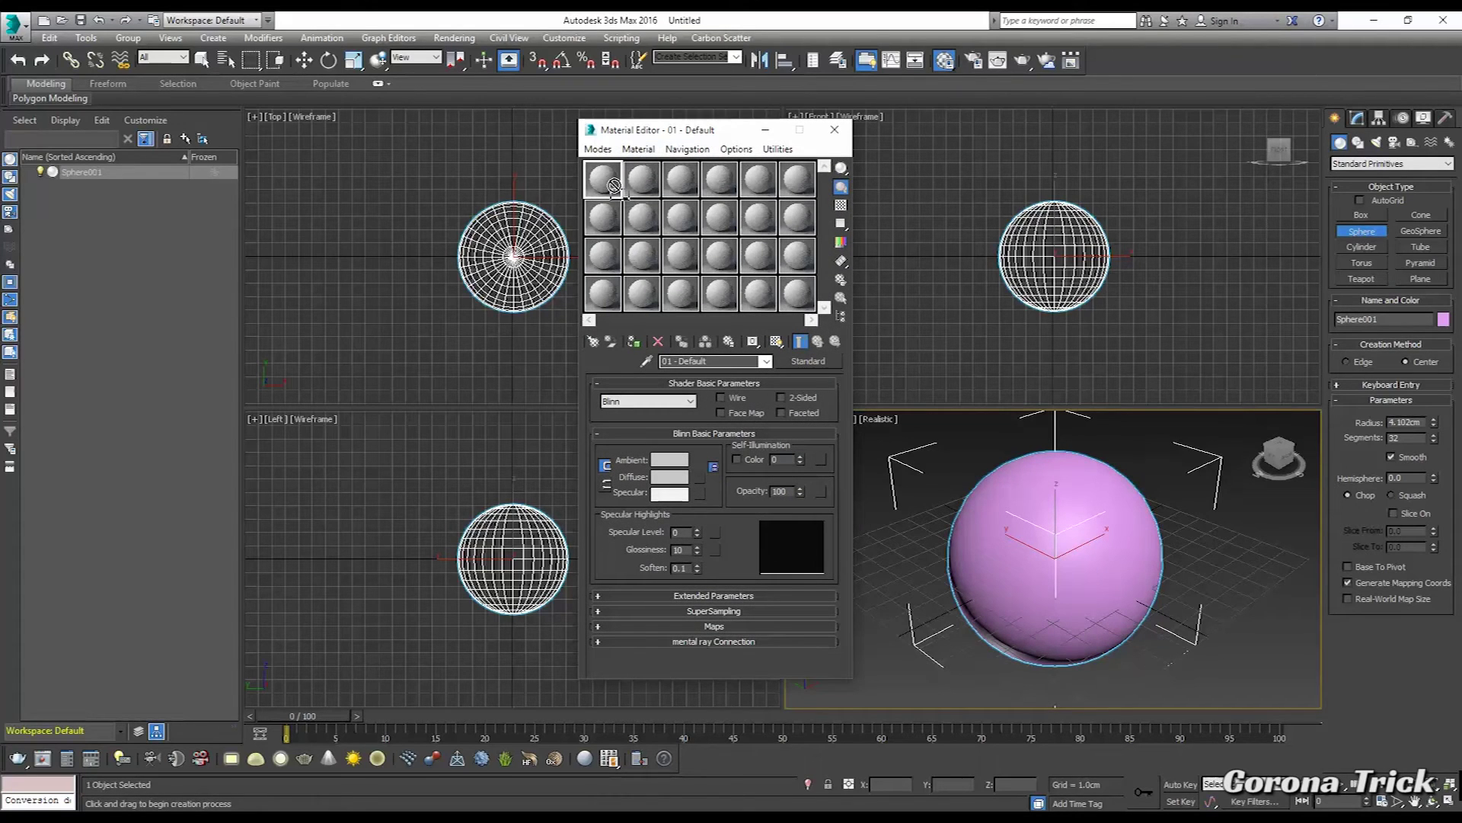
drag(602, 179, 1047, 512)
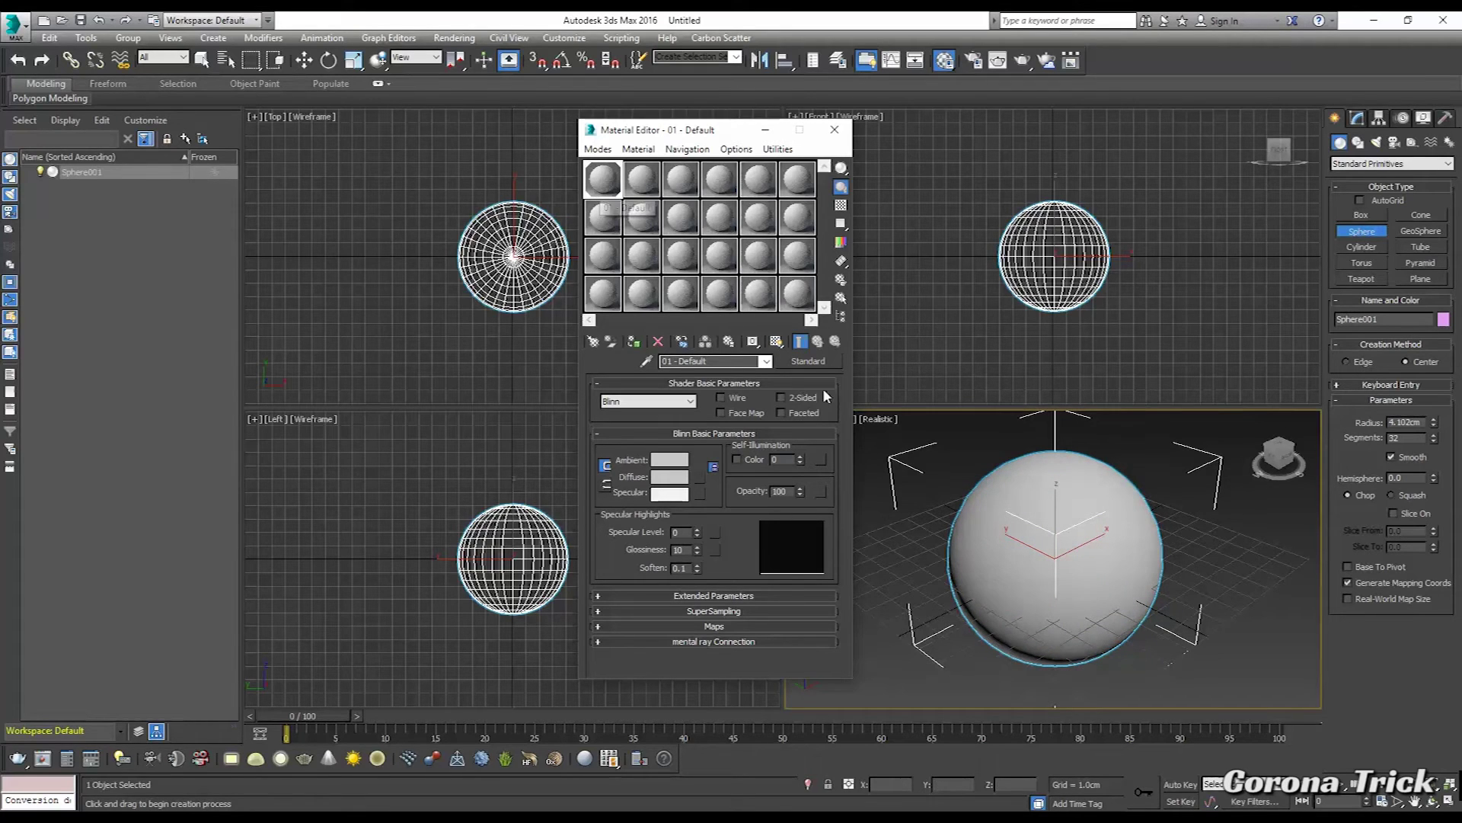
- Examine the Corona material types and the contents of the Basic_Corona_set.mat library for the sphere's material
click(797, 363)
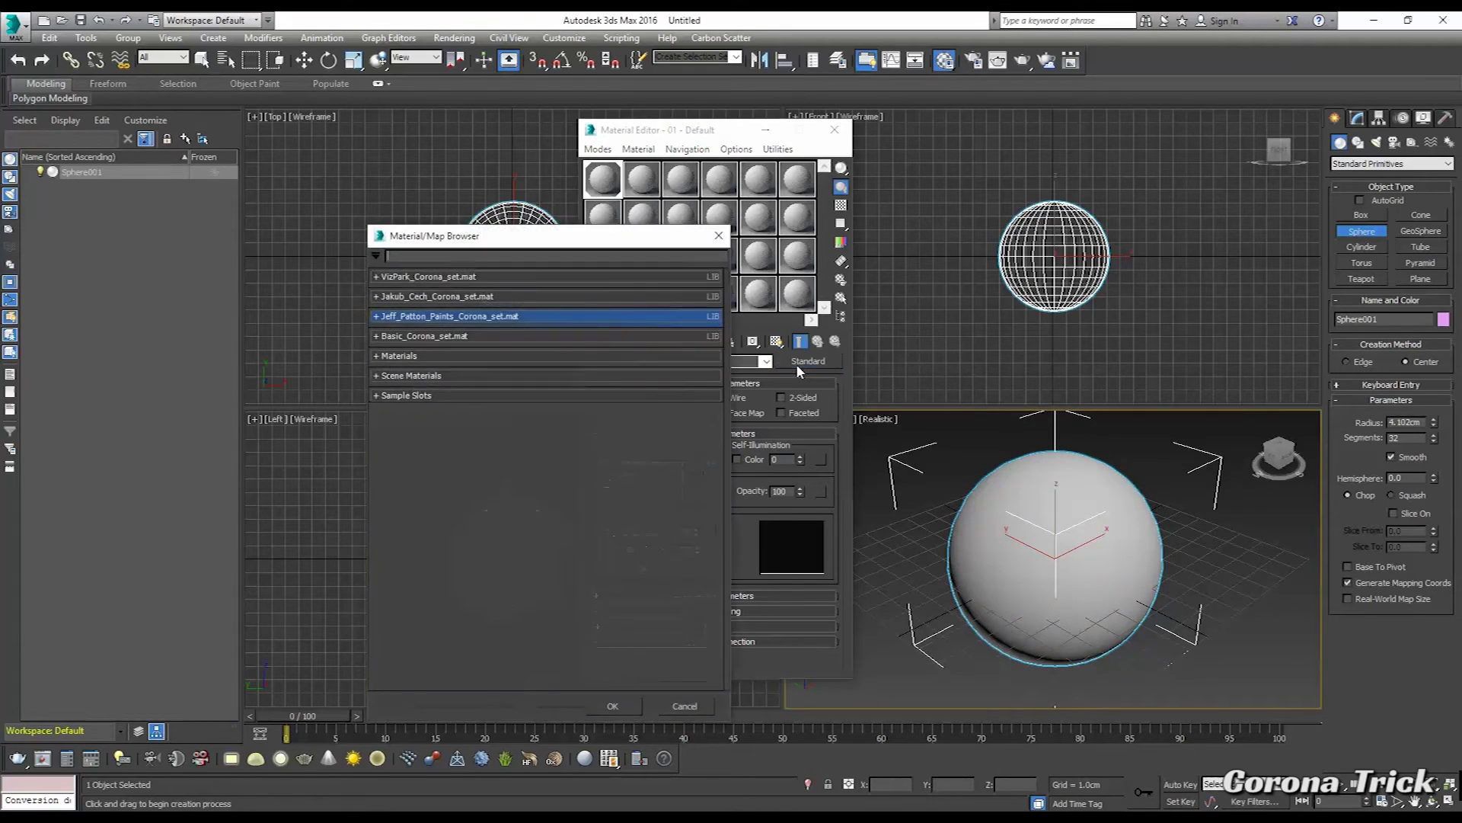
click(372, 358)
click(387, 374)
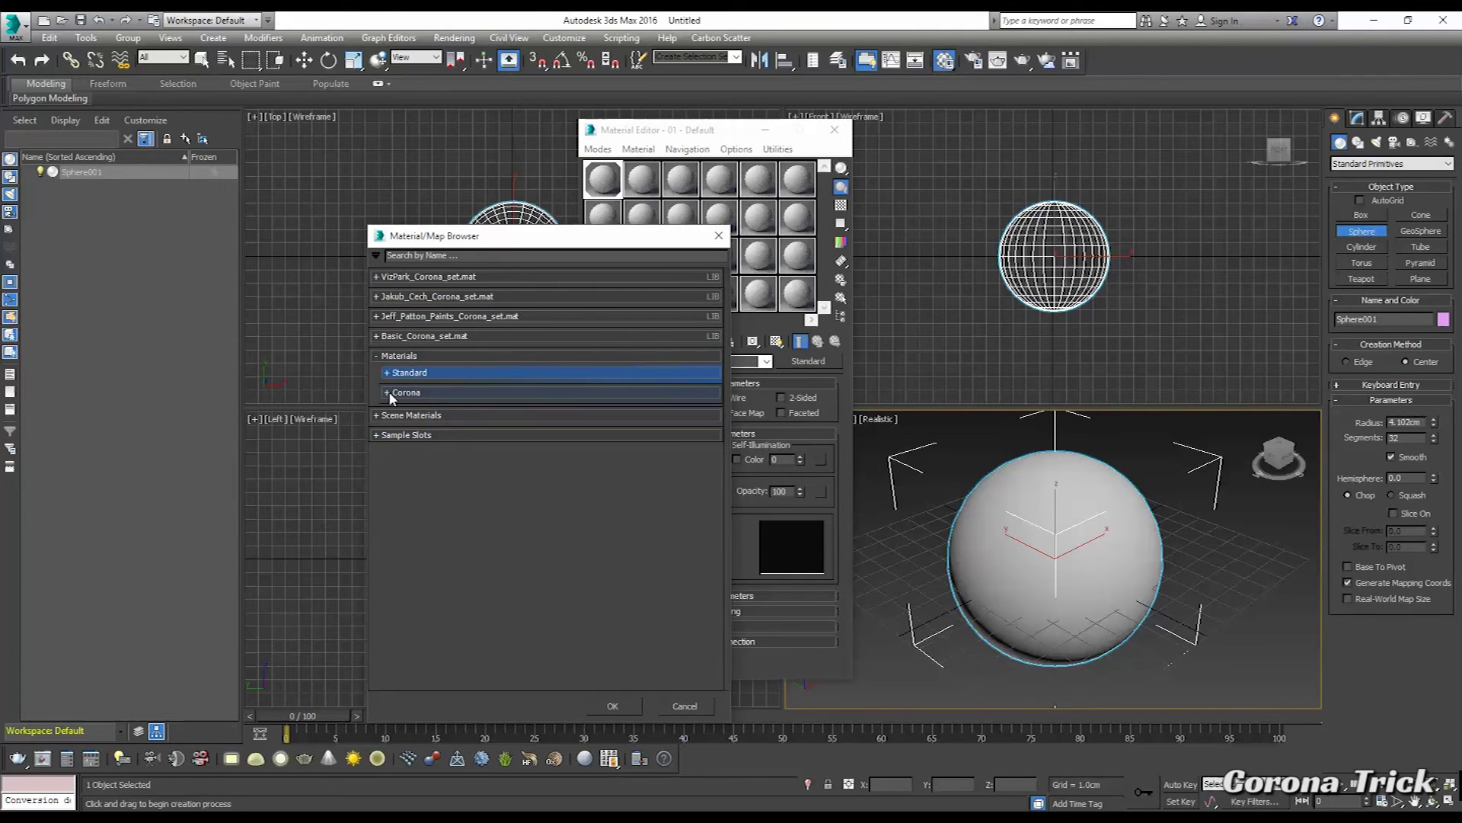
click(388, 393)
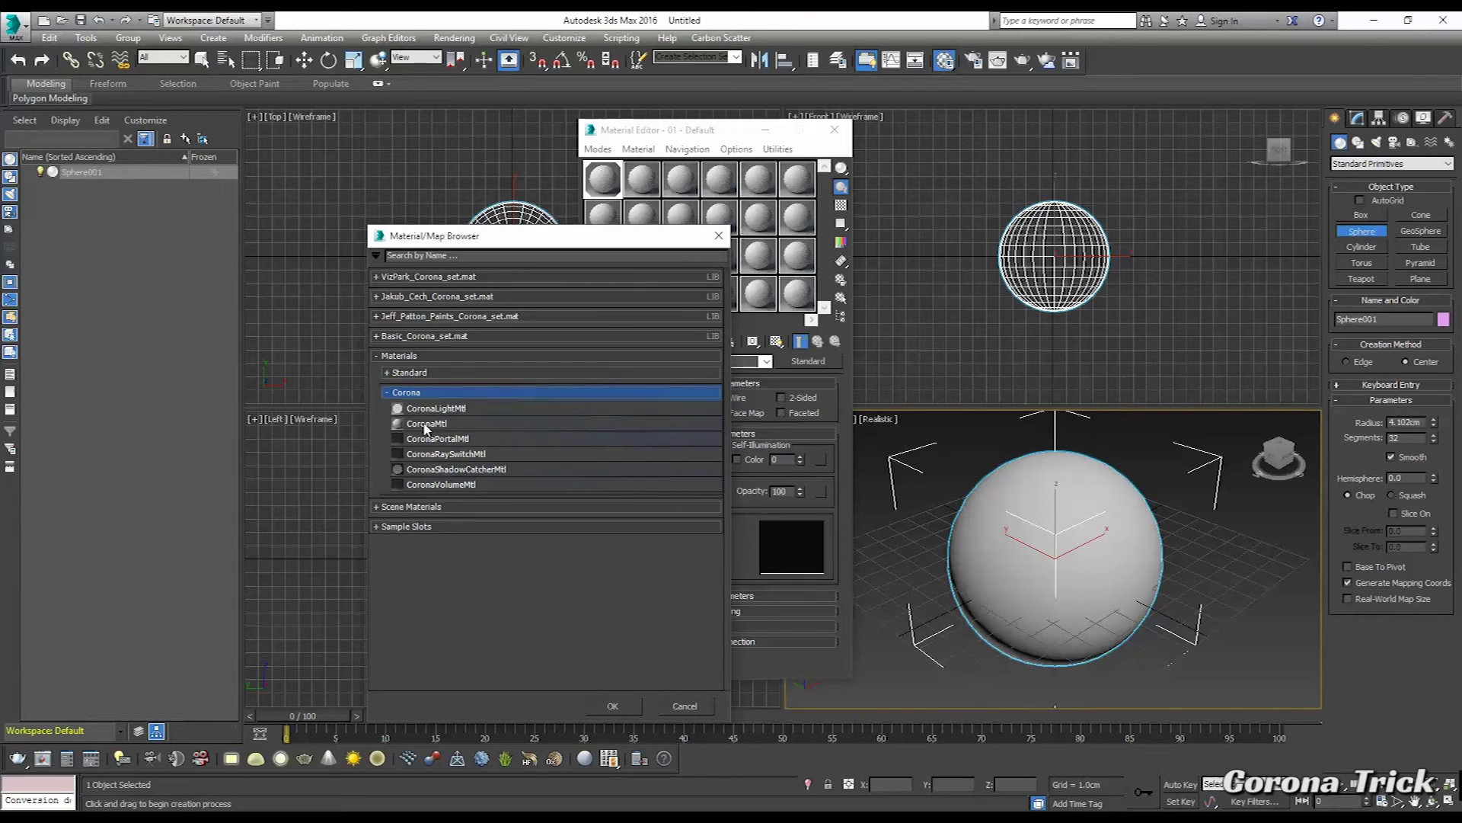
click(376, 354)
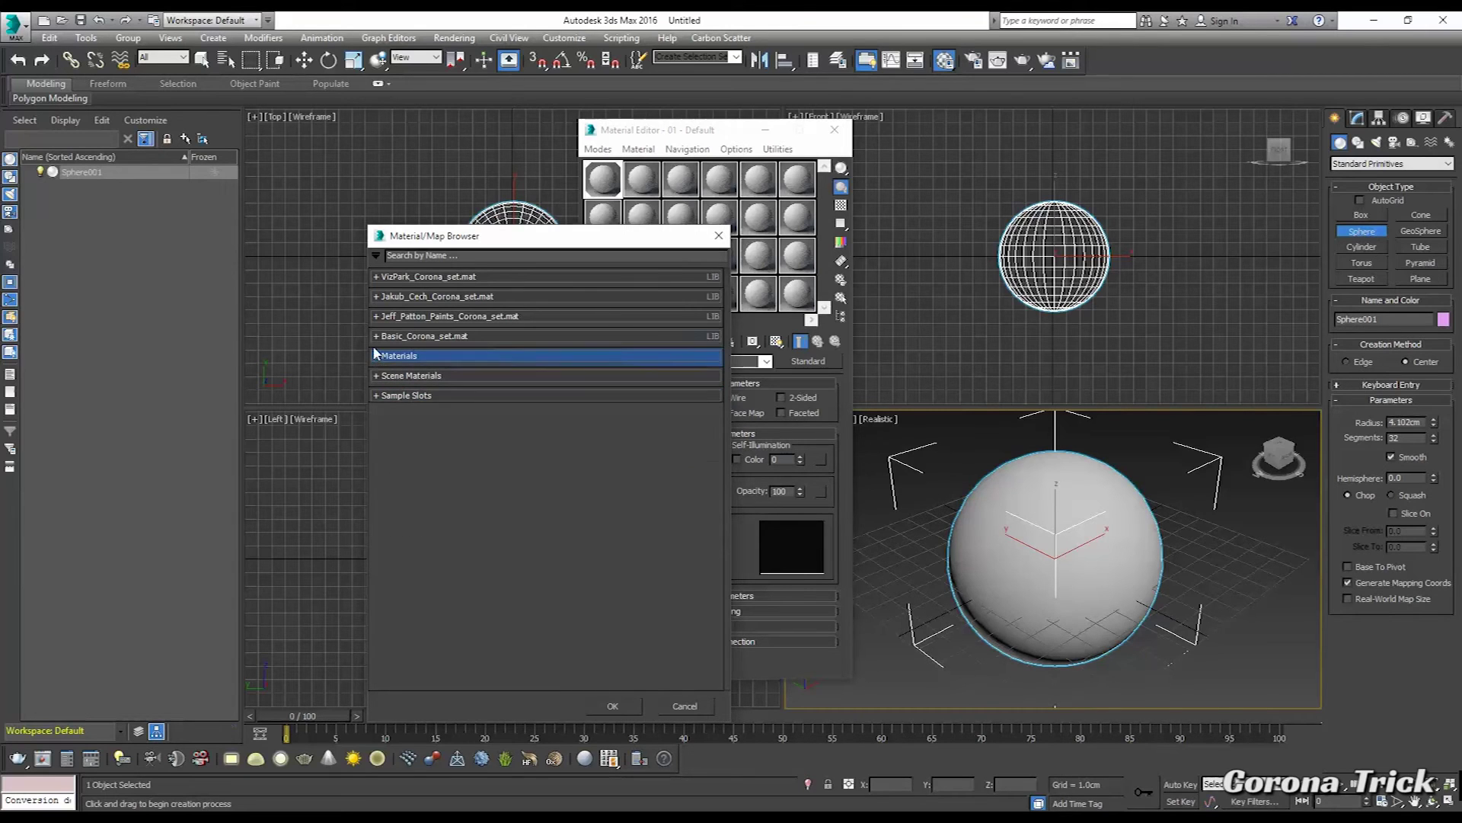
click(376, 337)
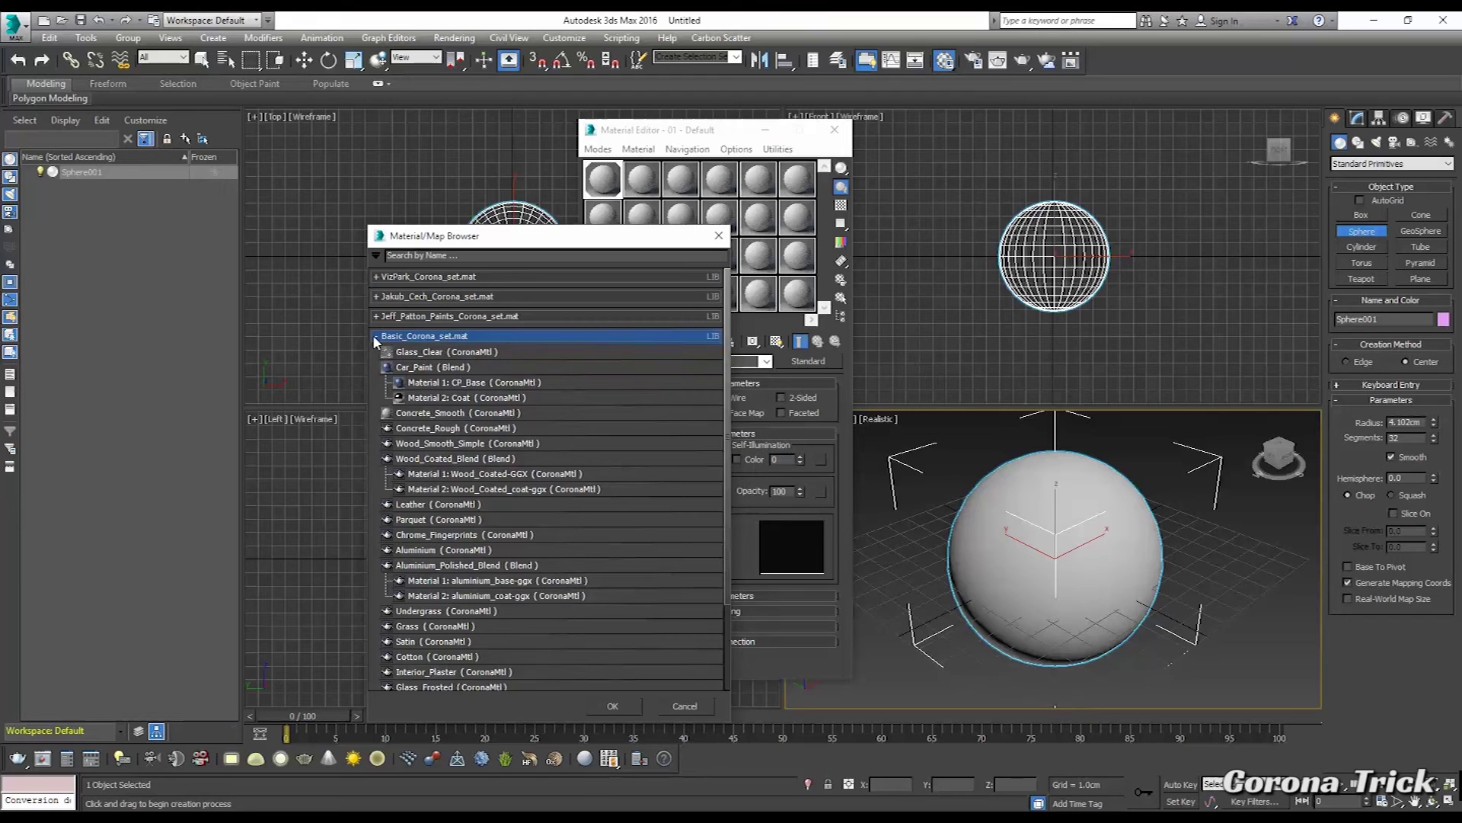
- Replace the sphere's material with JP_Paint_Metallic_Ruby from the car paints library, accepting the option to keep the old material as sub-material
click(375, 316)
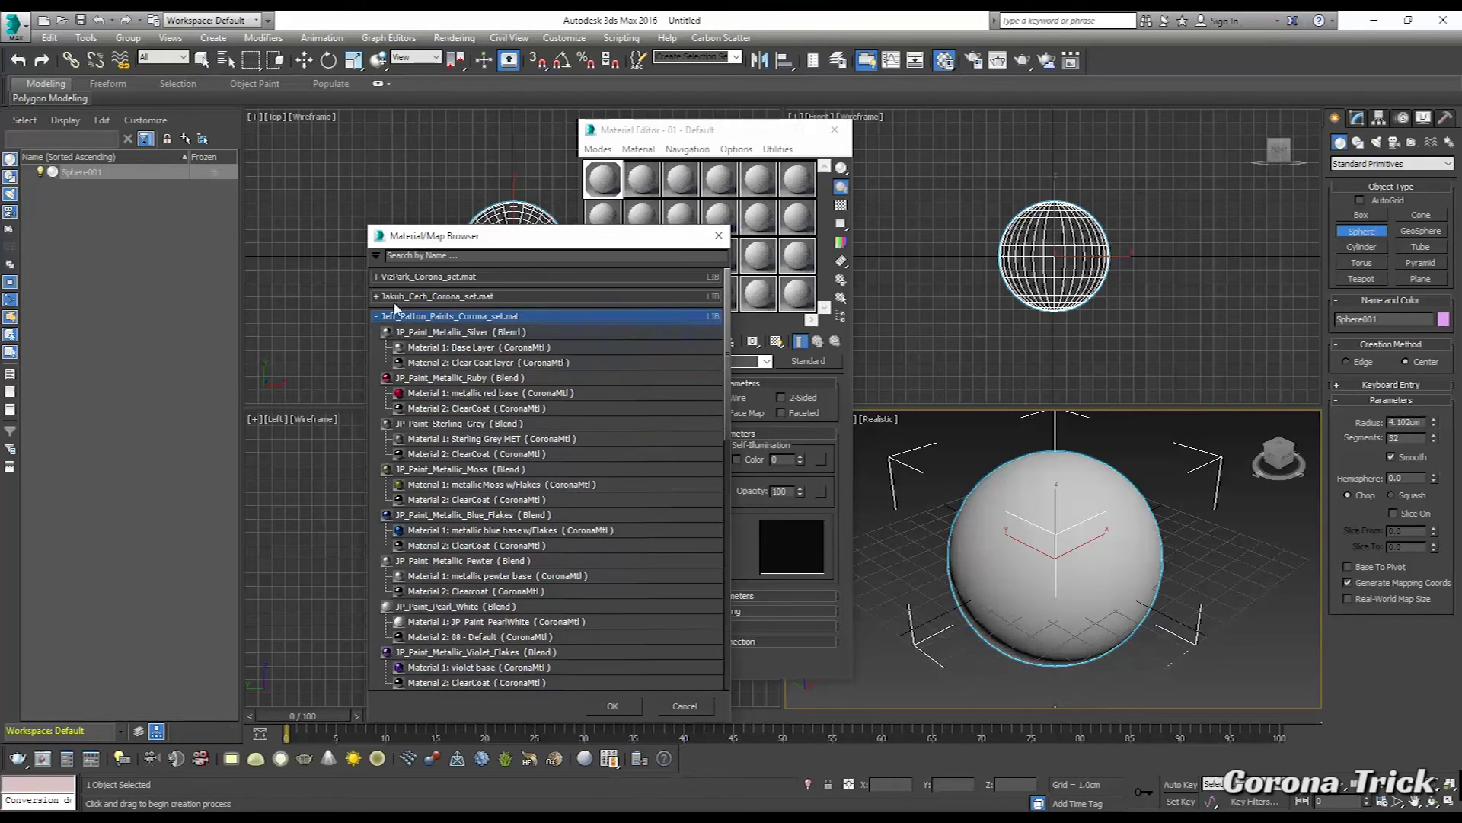
click(398, 378)
double_click(397, 380)
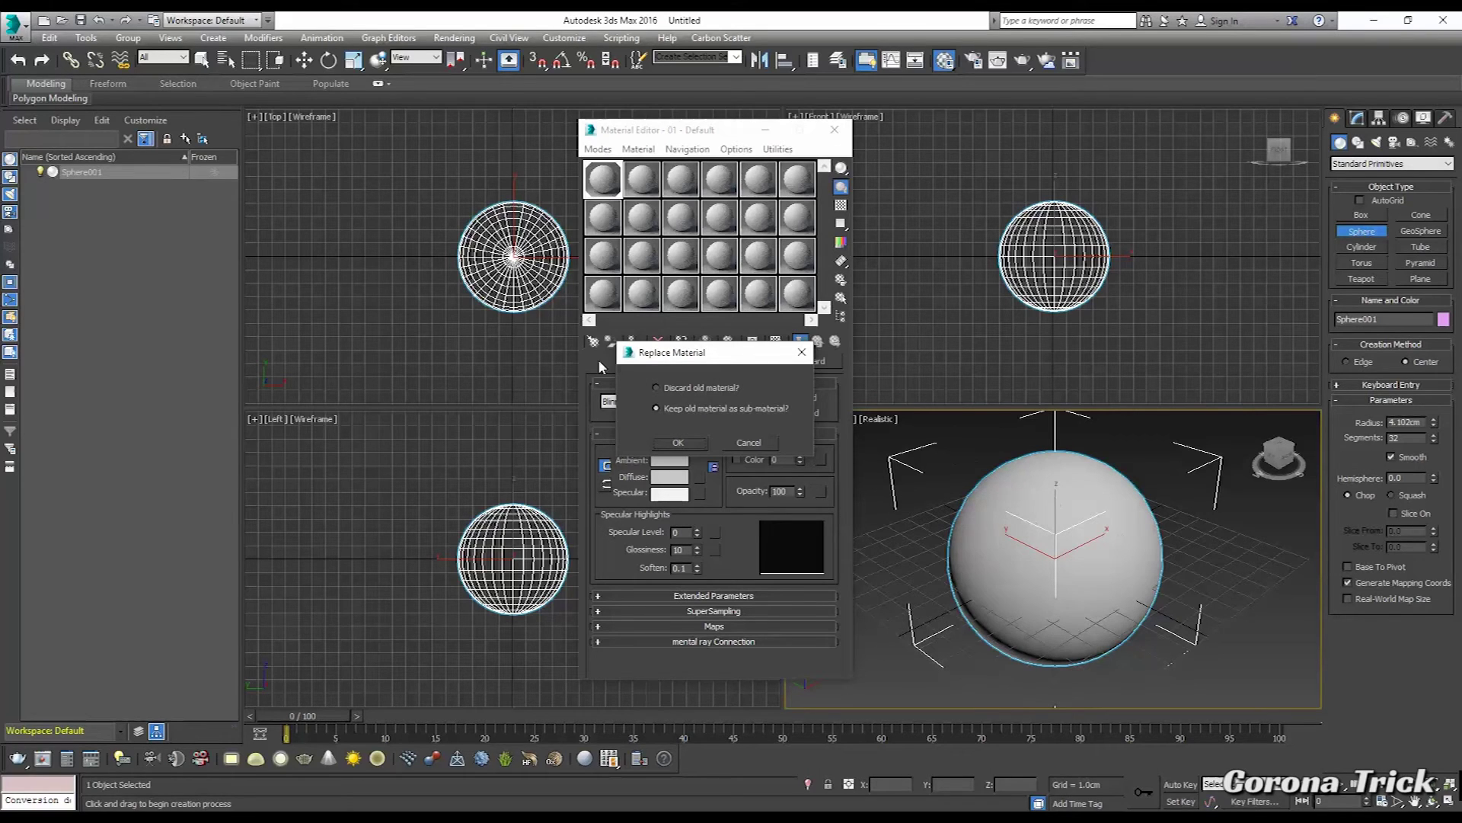
click(687, 445)
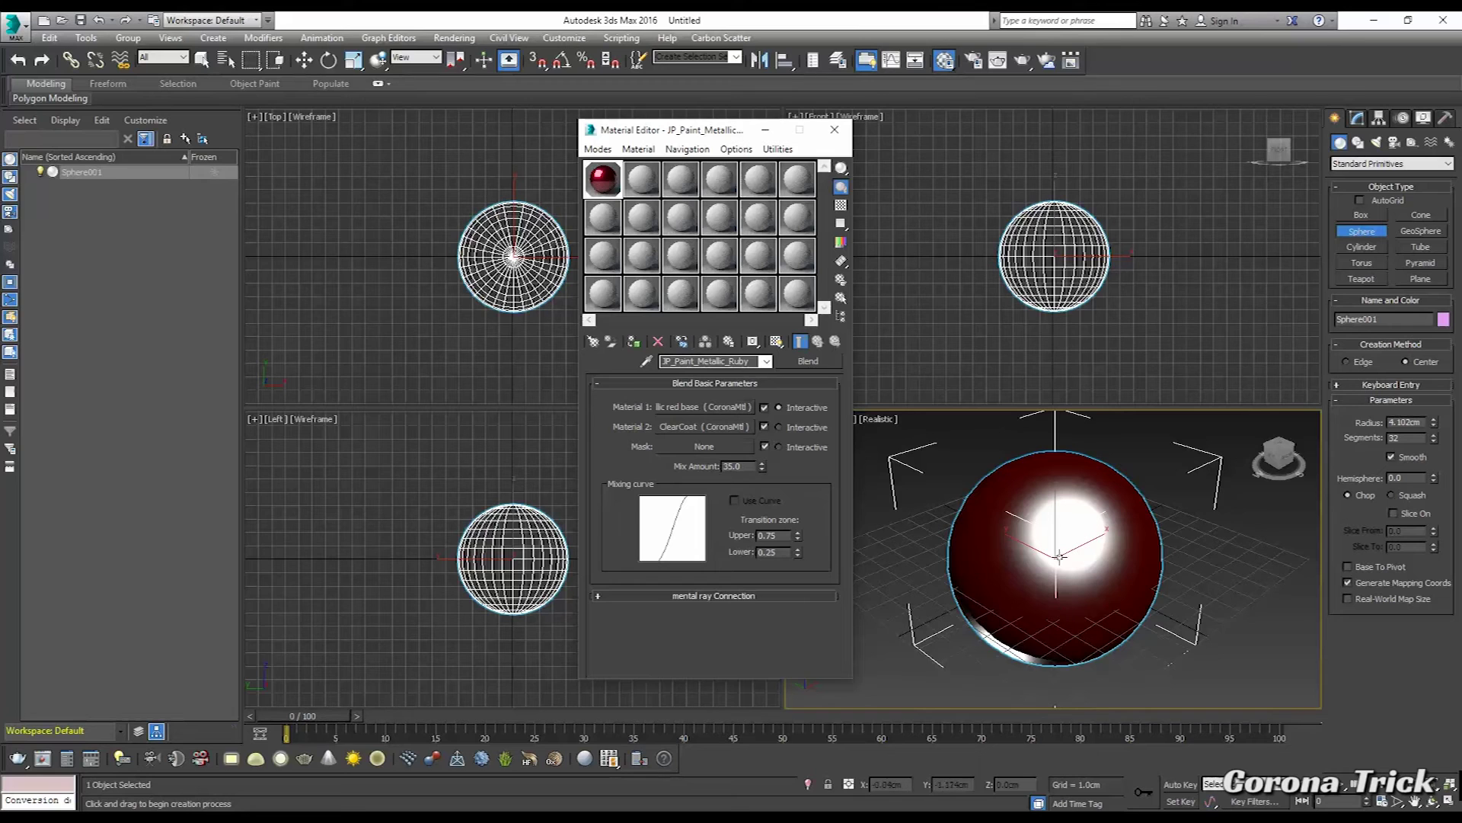
- Replace the sphere's material with Glass_Clear from the Basic_Corona_set.mat library
click(799, 362)
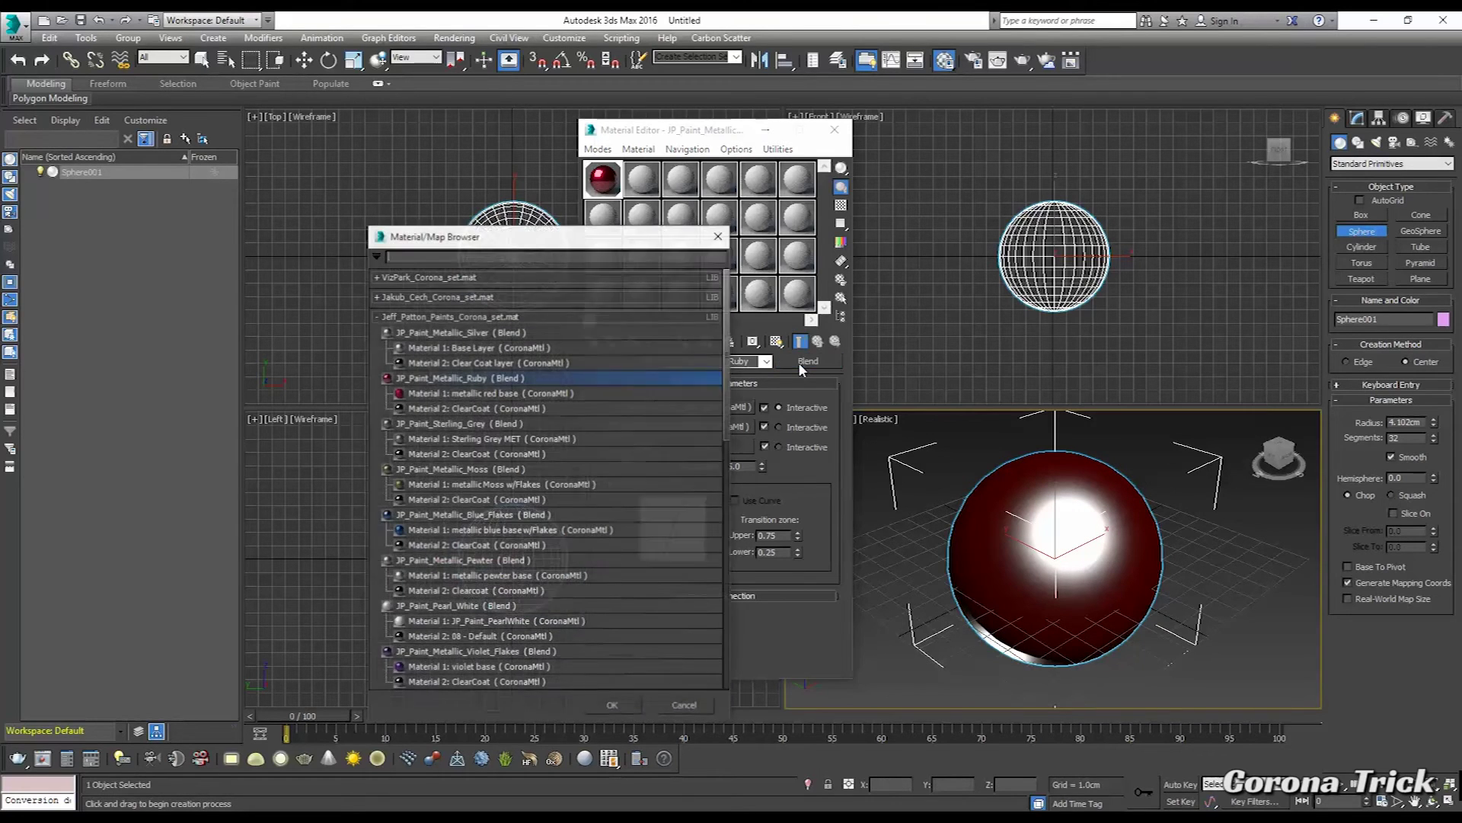
click(375, 316)
double_click(399, 355)
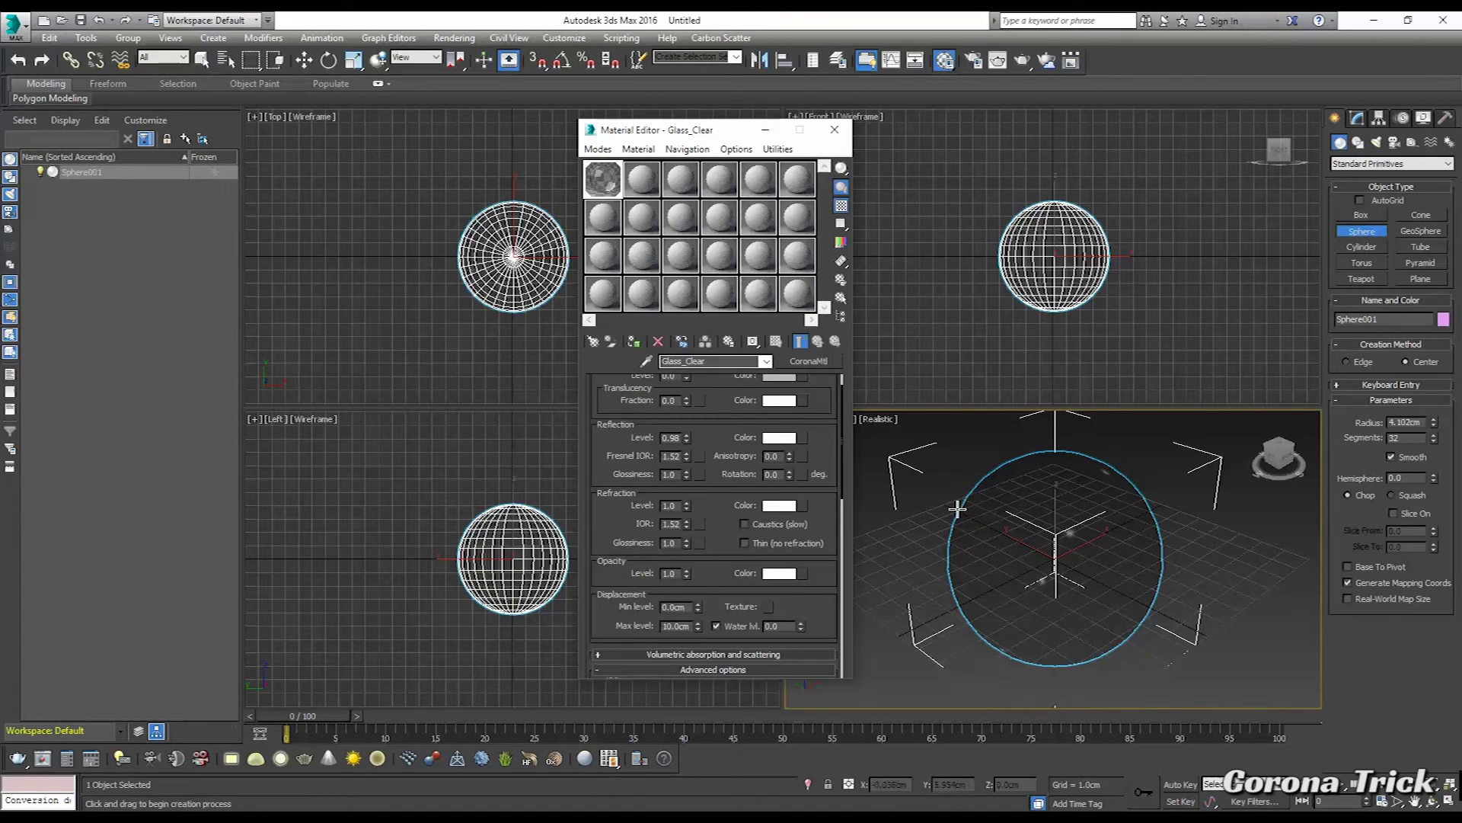
- Replace the sphere's material with Cotton from the Basic_Corona_set.mat library
click(809, 361)
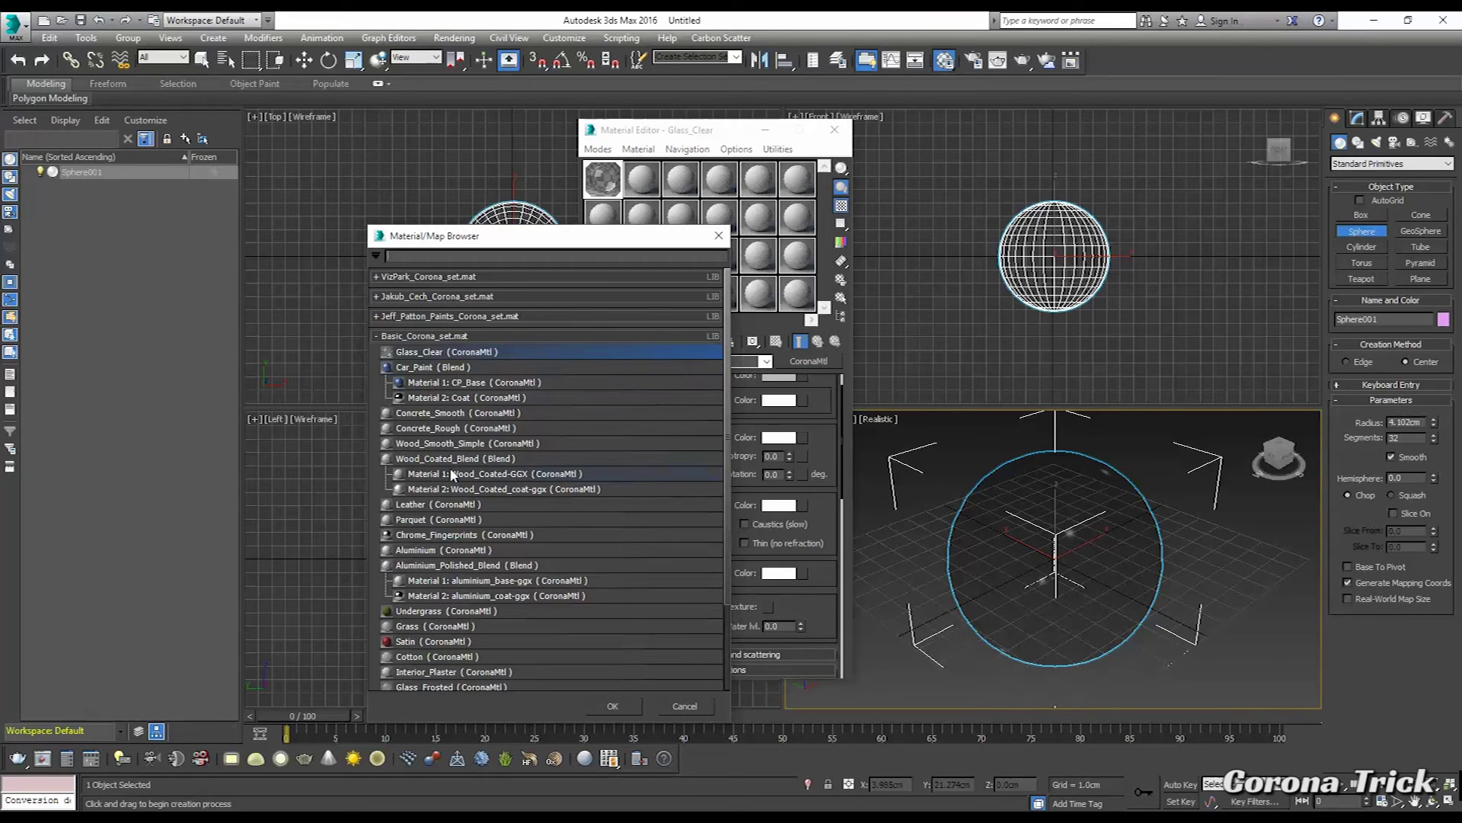
scroll(368, 510, down, 4)
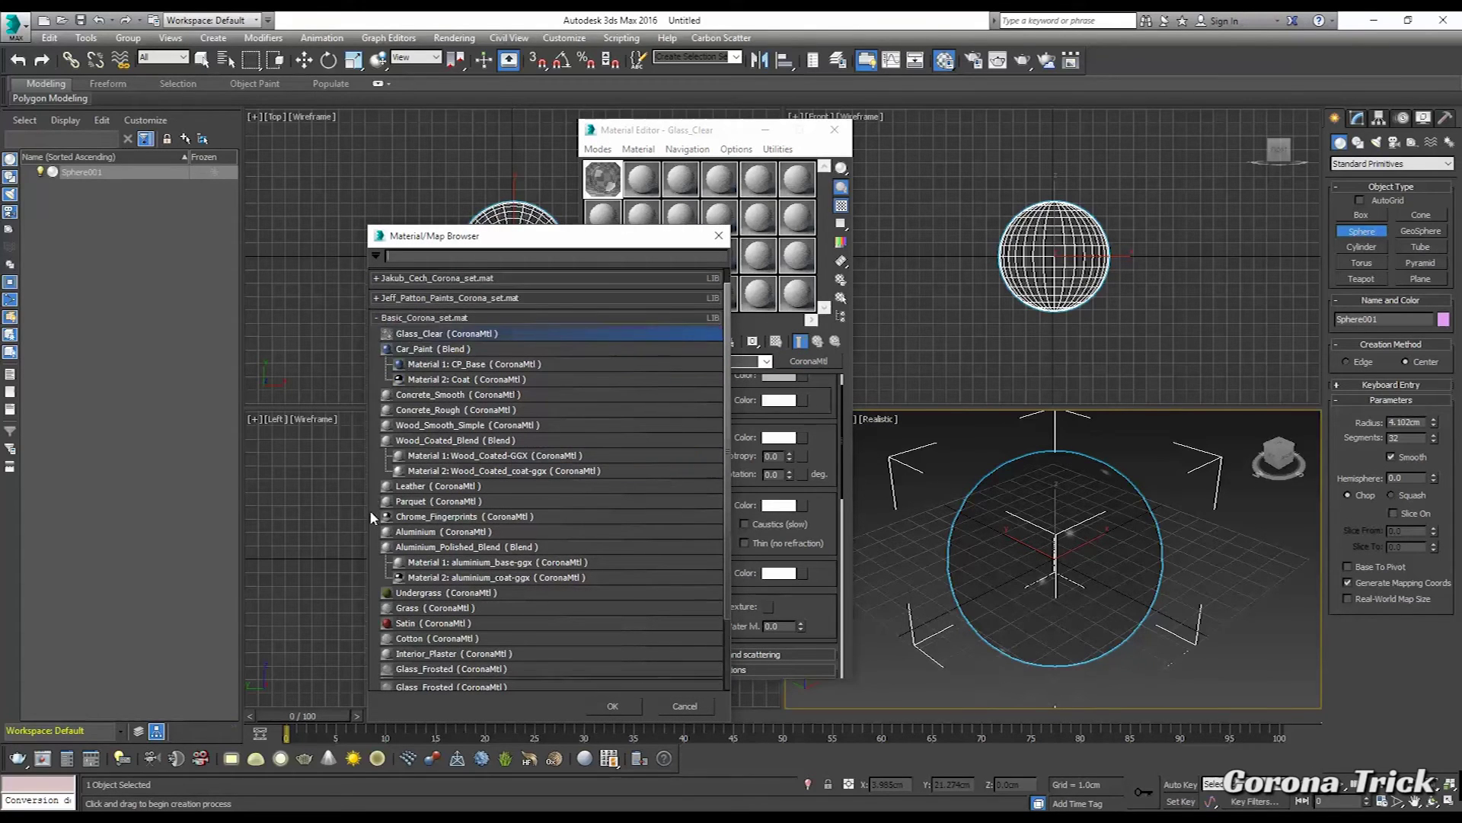
click(398, 568)
double_click(398, 566)
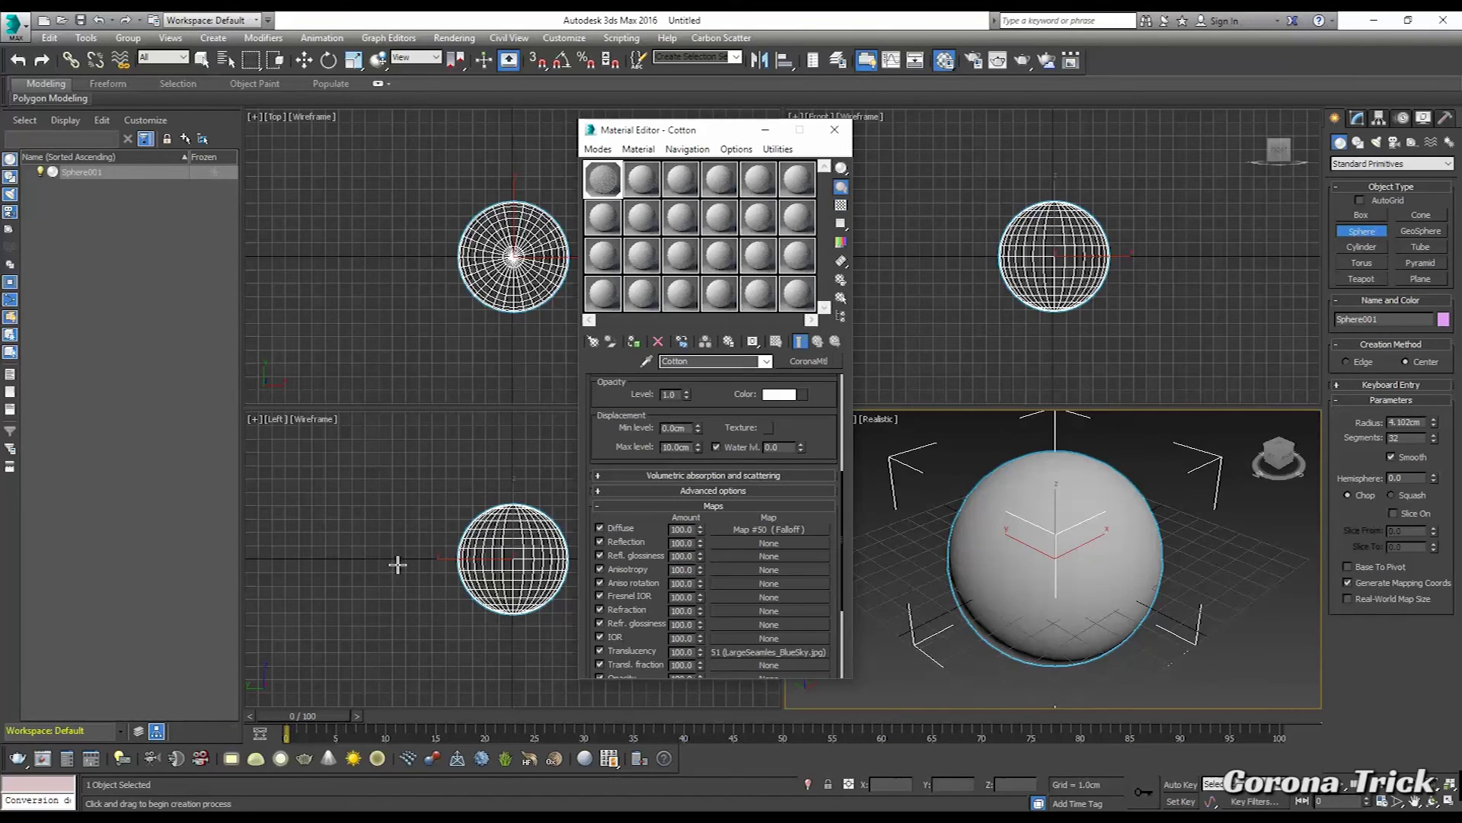
- Replace the sphere's material with Glass_Frosted from the Basic_Corona_set.mat library
click(816, 361)
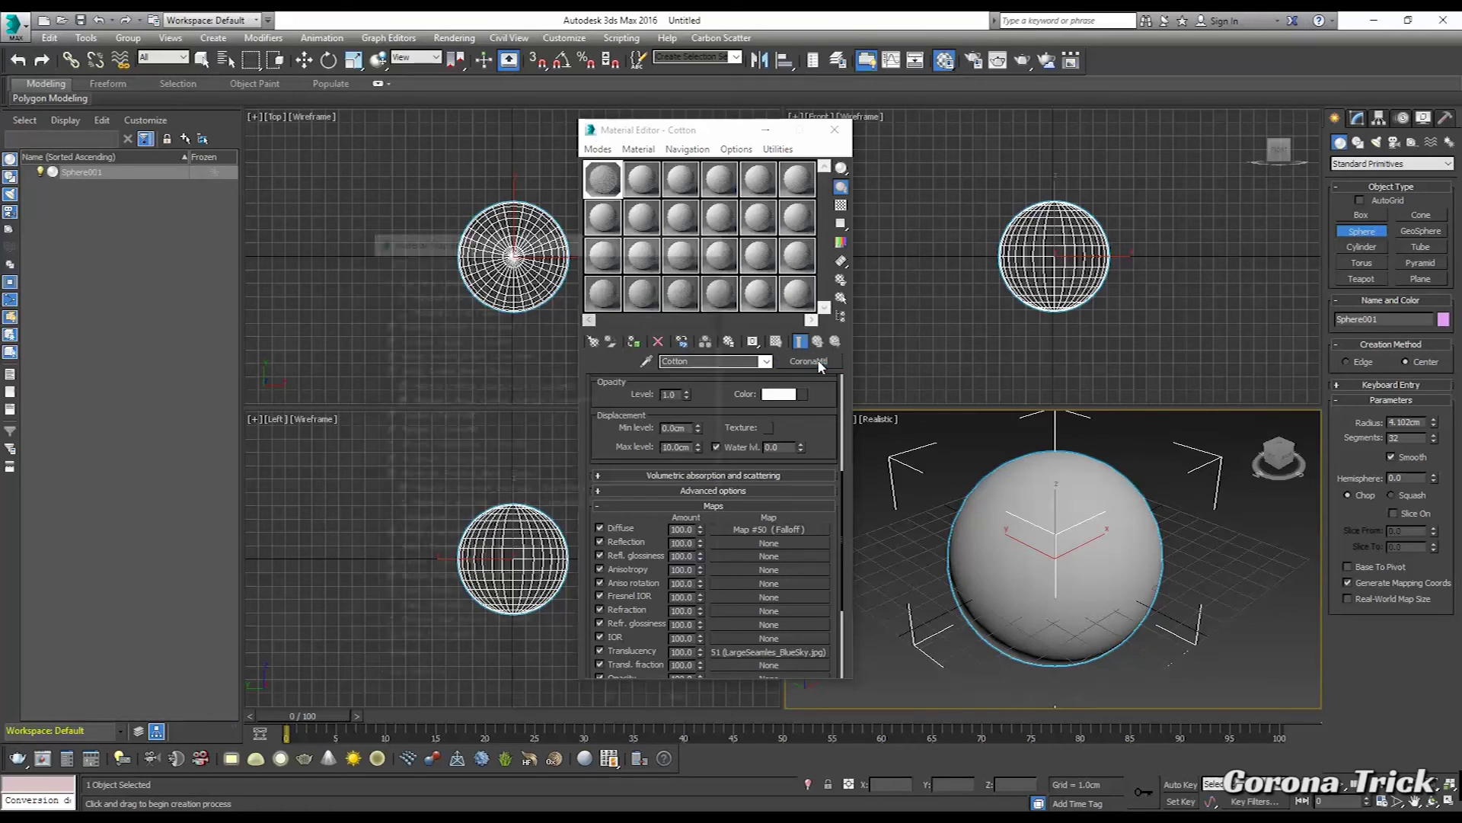
scroll(389, 533, down, 2)
click(393, 535)
click(424, 519)
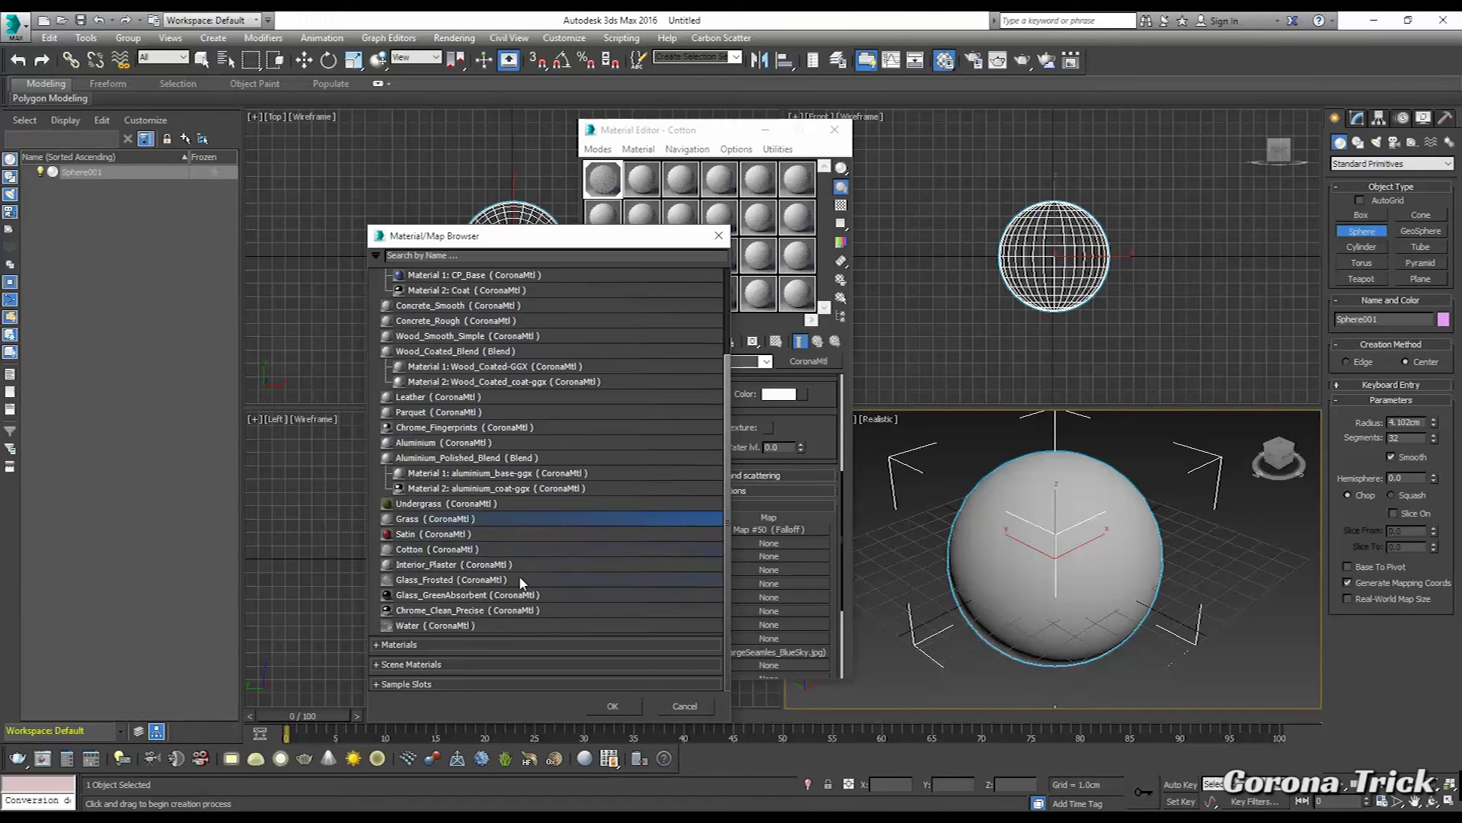
double_click(431, 582)
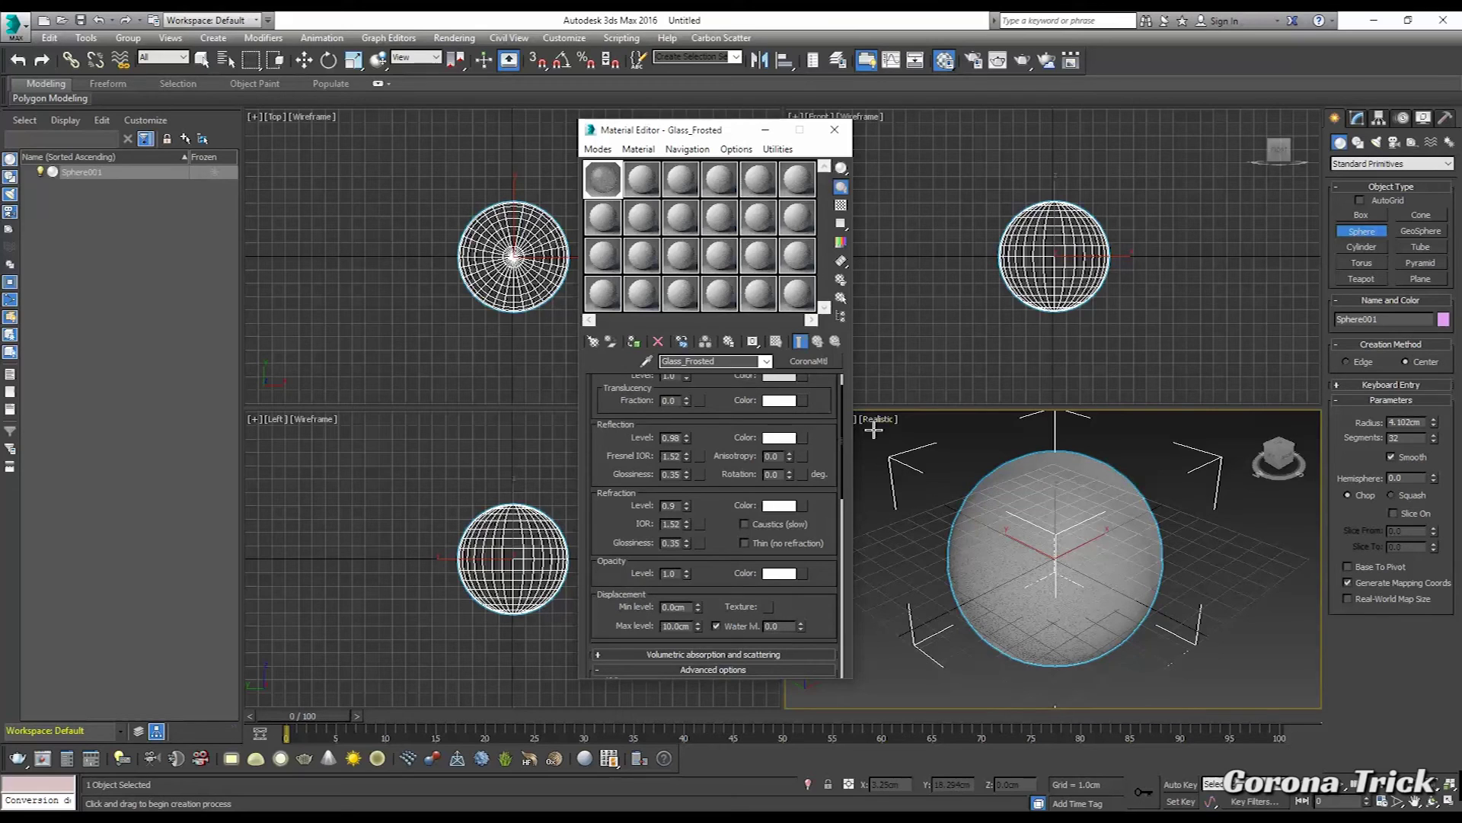
- Replace the sphere's material with Water from the Basic_Corona_set.mat library and review its settings and map slots
click(799, 364)
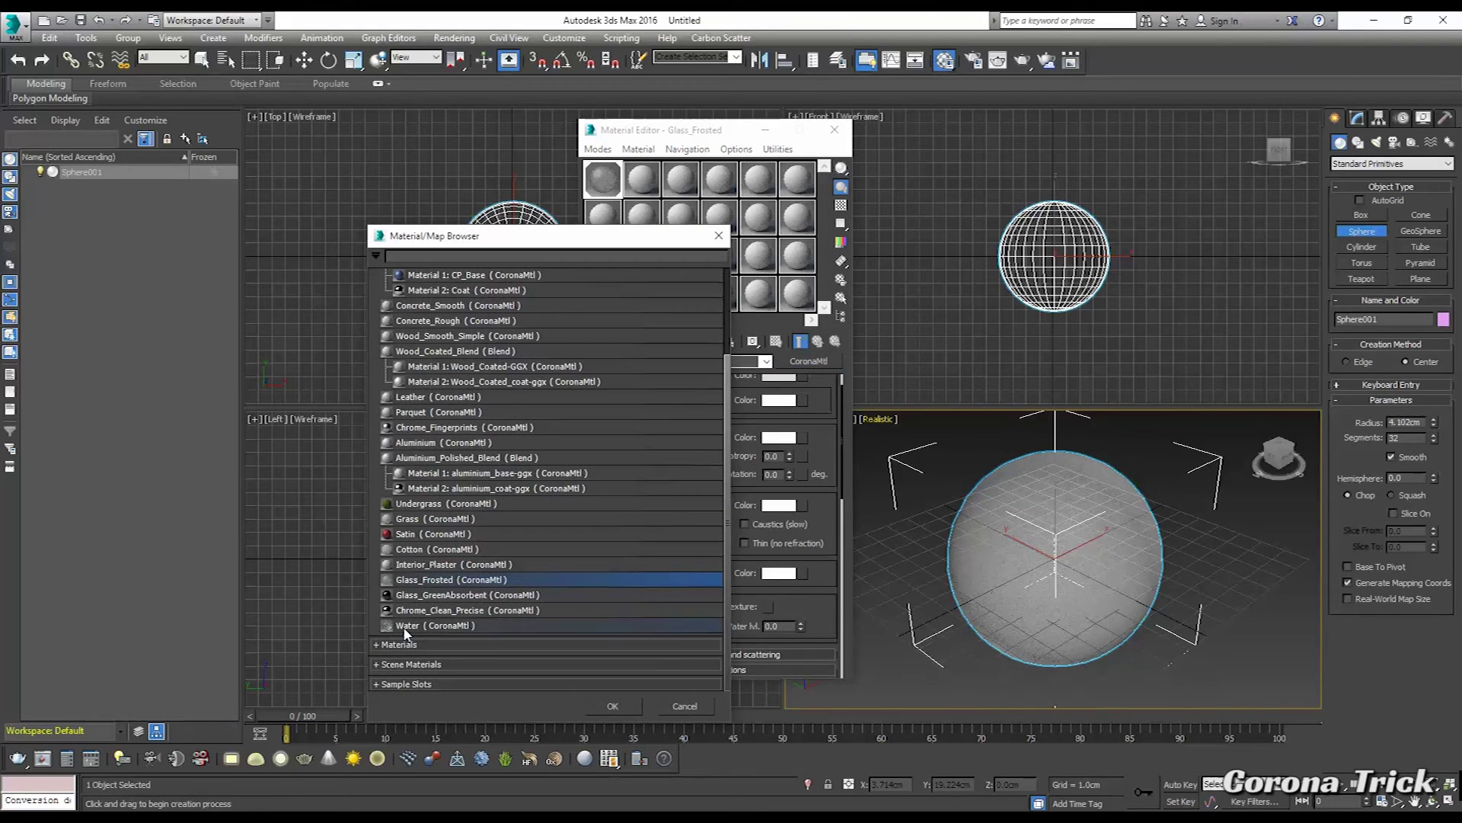
click(406, 627)
double_click(403, 627)
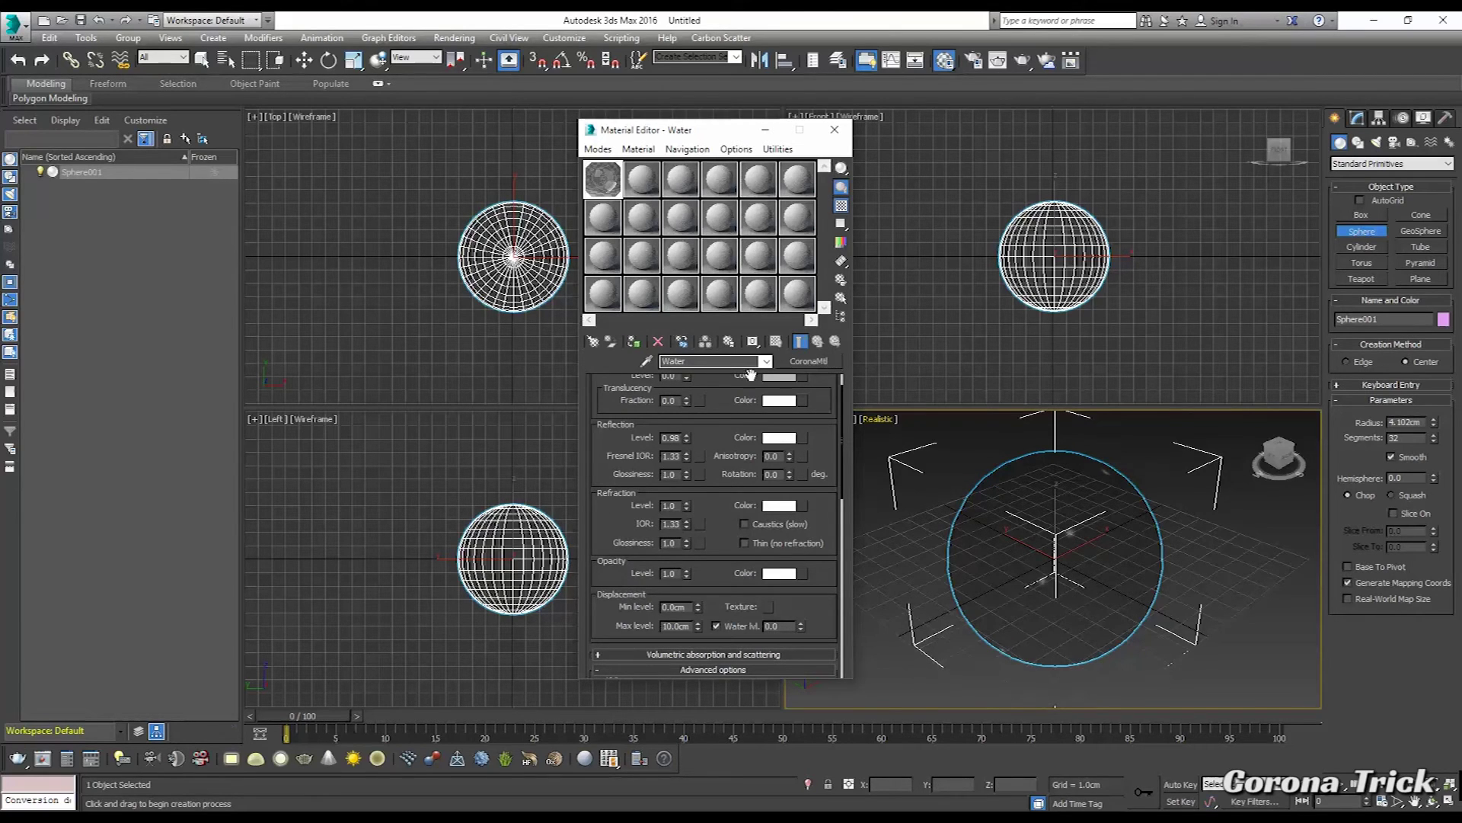
scroll(719, 580, down, 10)
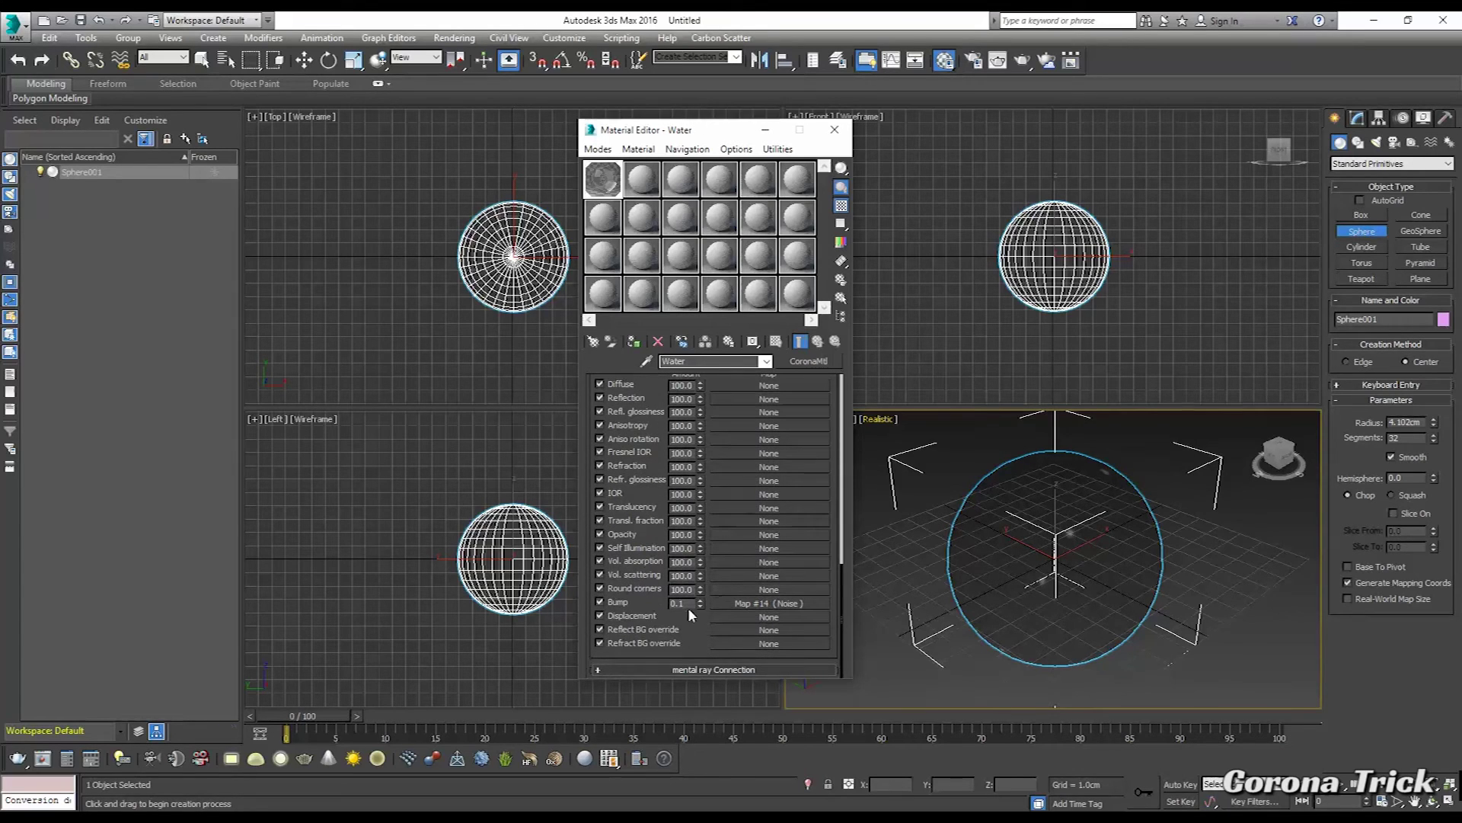
drag(643, 383, 648, 592)
scroll(748, 386, up, 5)
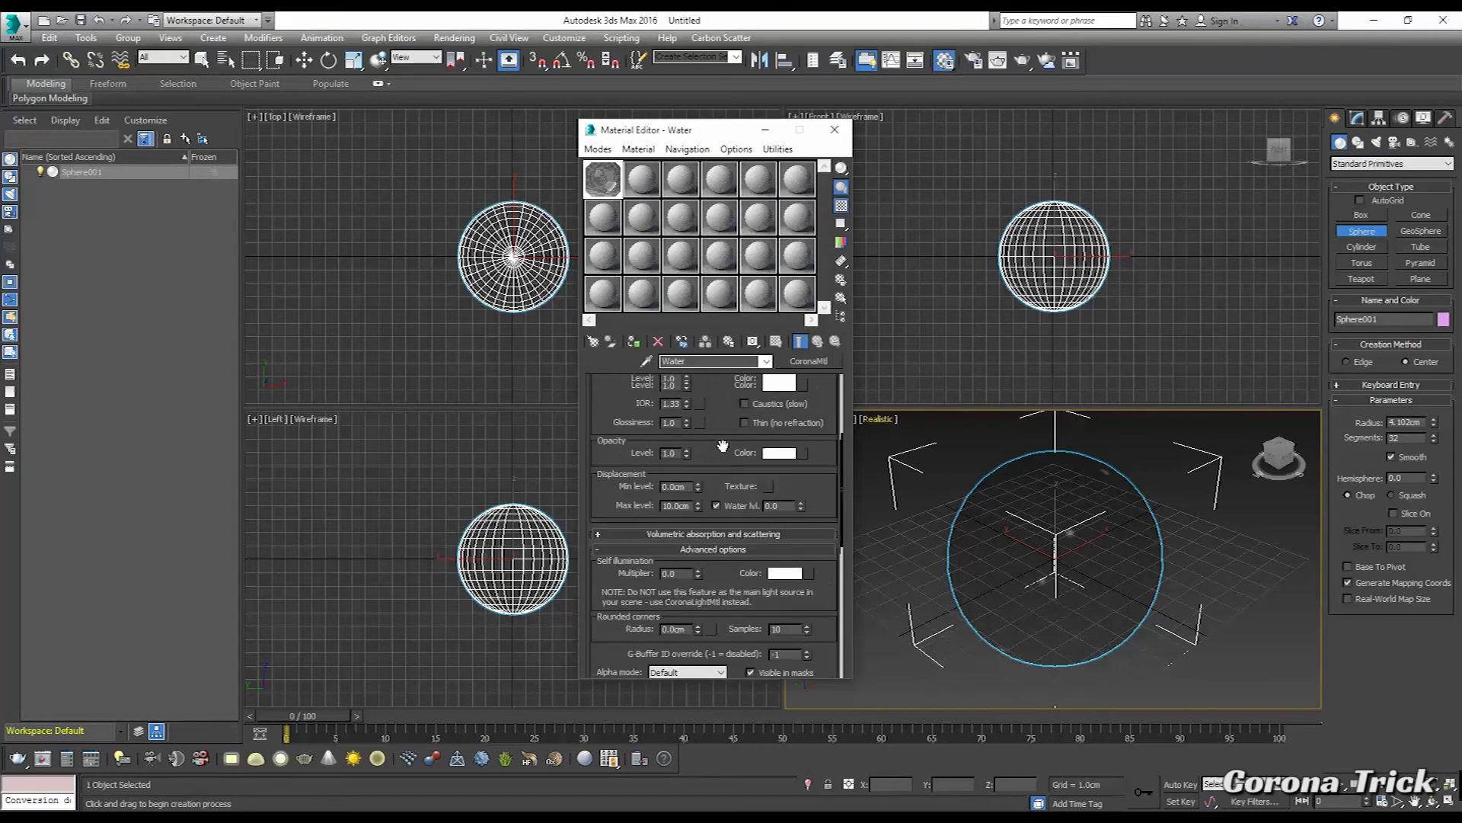
- Replace the sphere's material with the Car_Paint blend from the Basic_Corona_set.mat library, discarding the old material
click(810, 361)
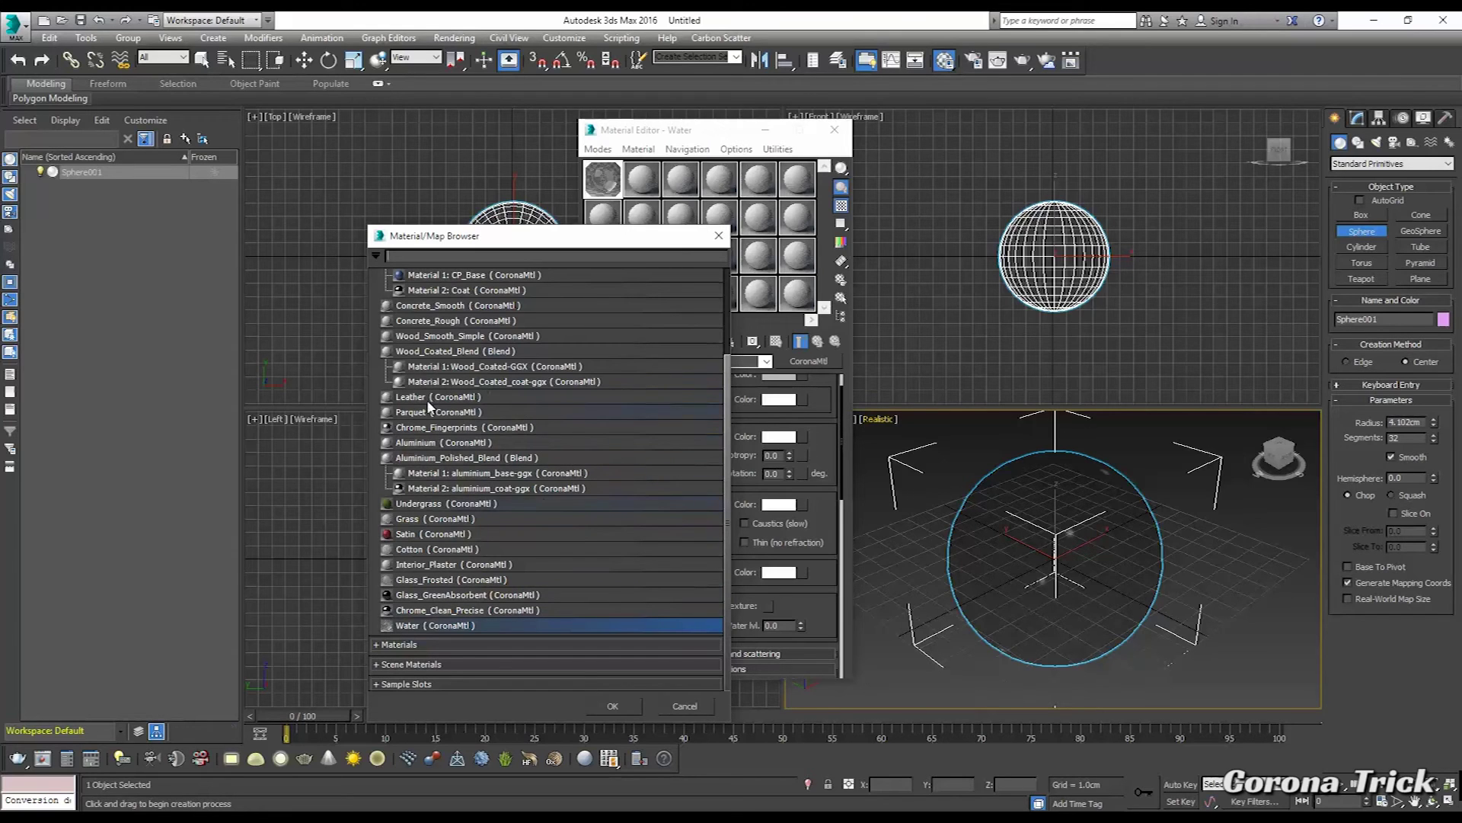
scroll(516, 423, up, 3)
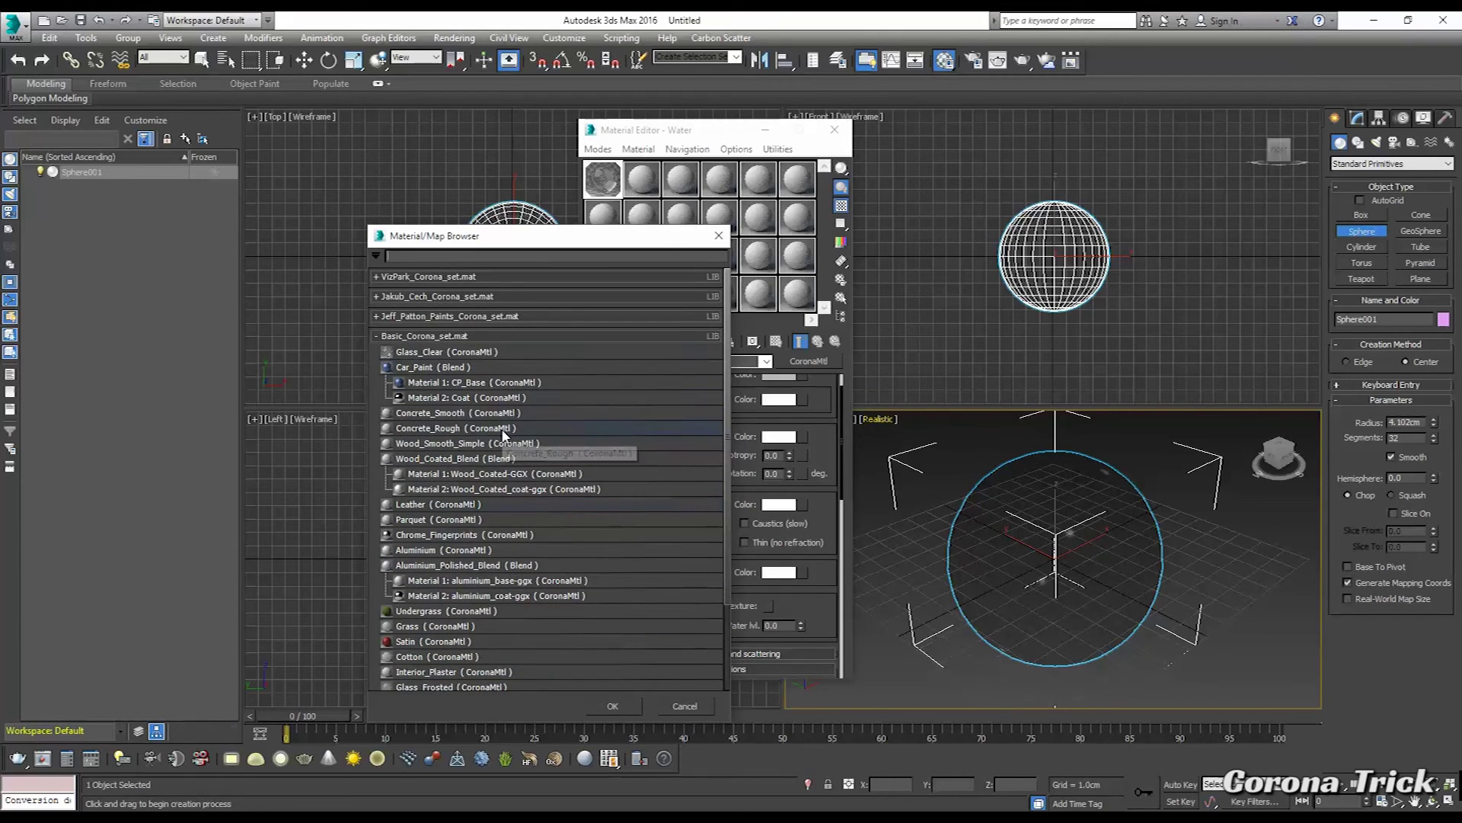
click(411, 368)
double_click(409, 369)
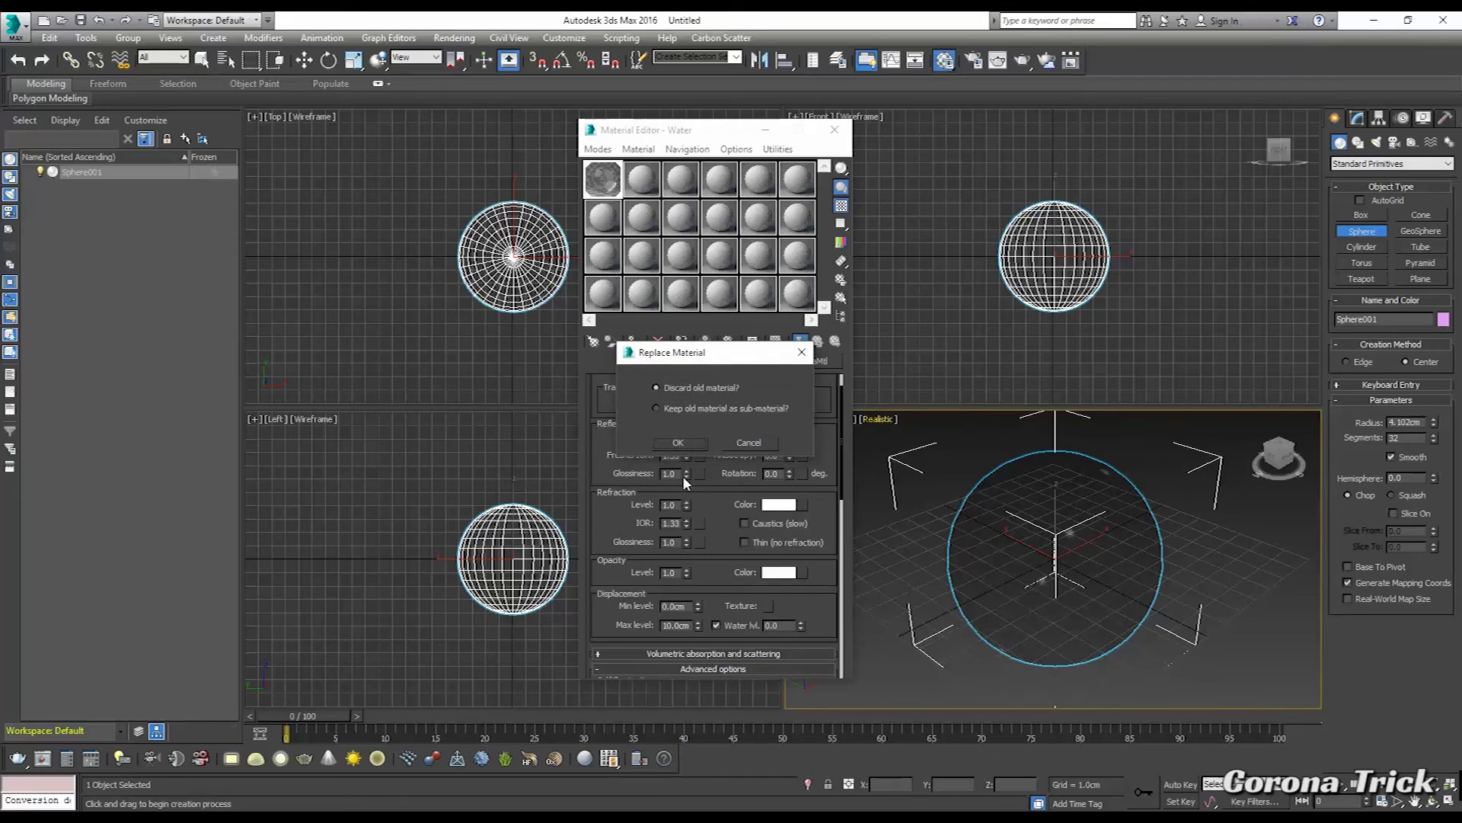
click(677, 440)
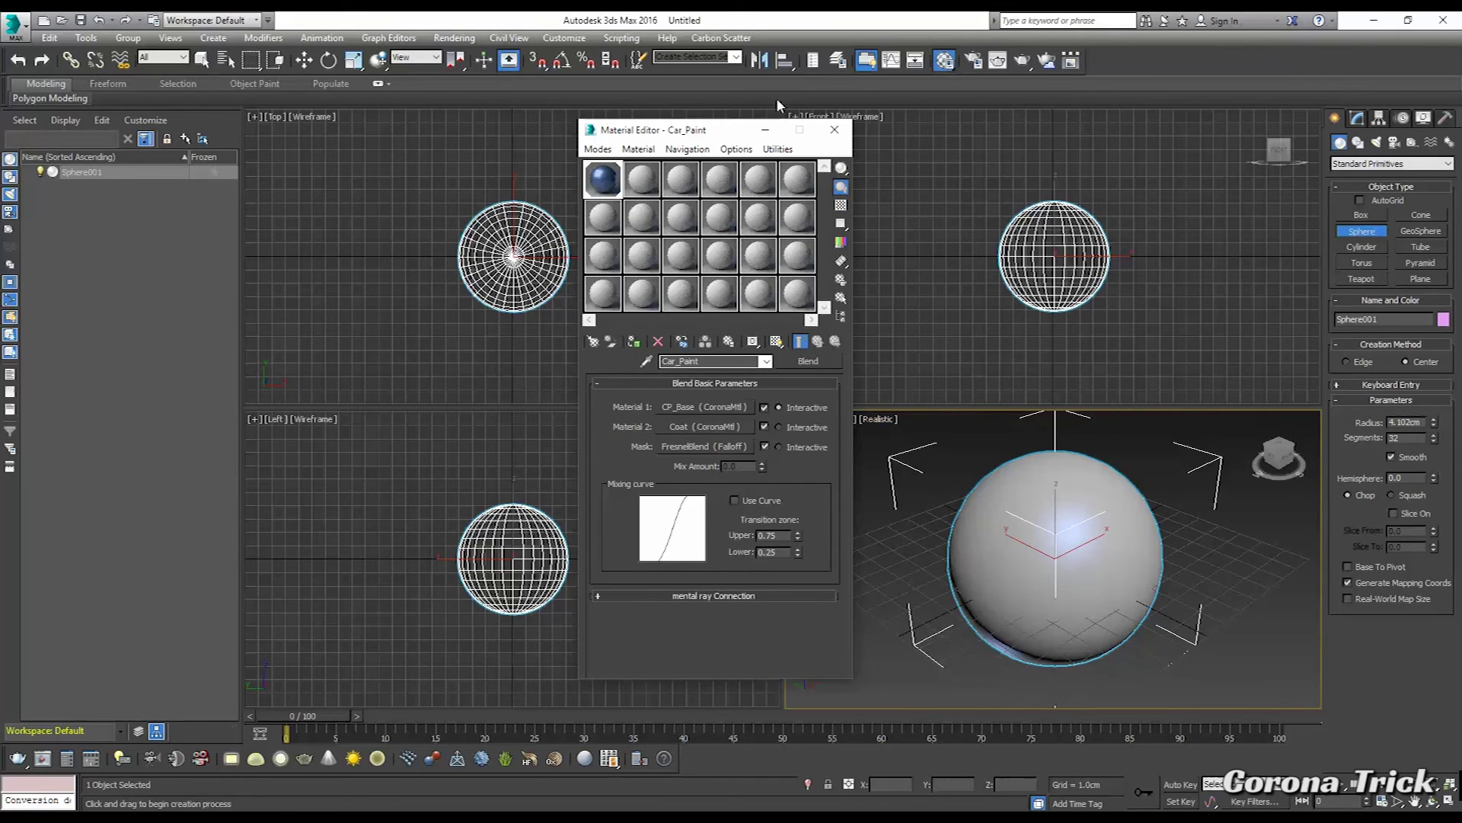
- Change the front color of the diffuse falloff map in Car_Paint's CP_Base material to a muted dark red
drag(724, 131, 625, 135)
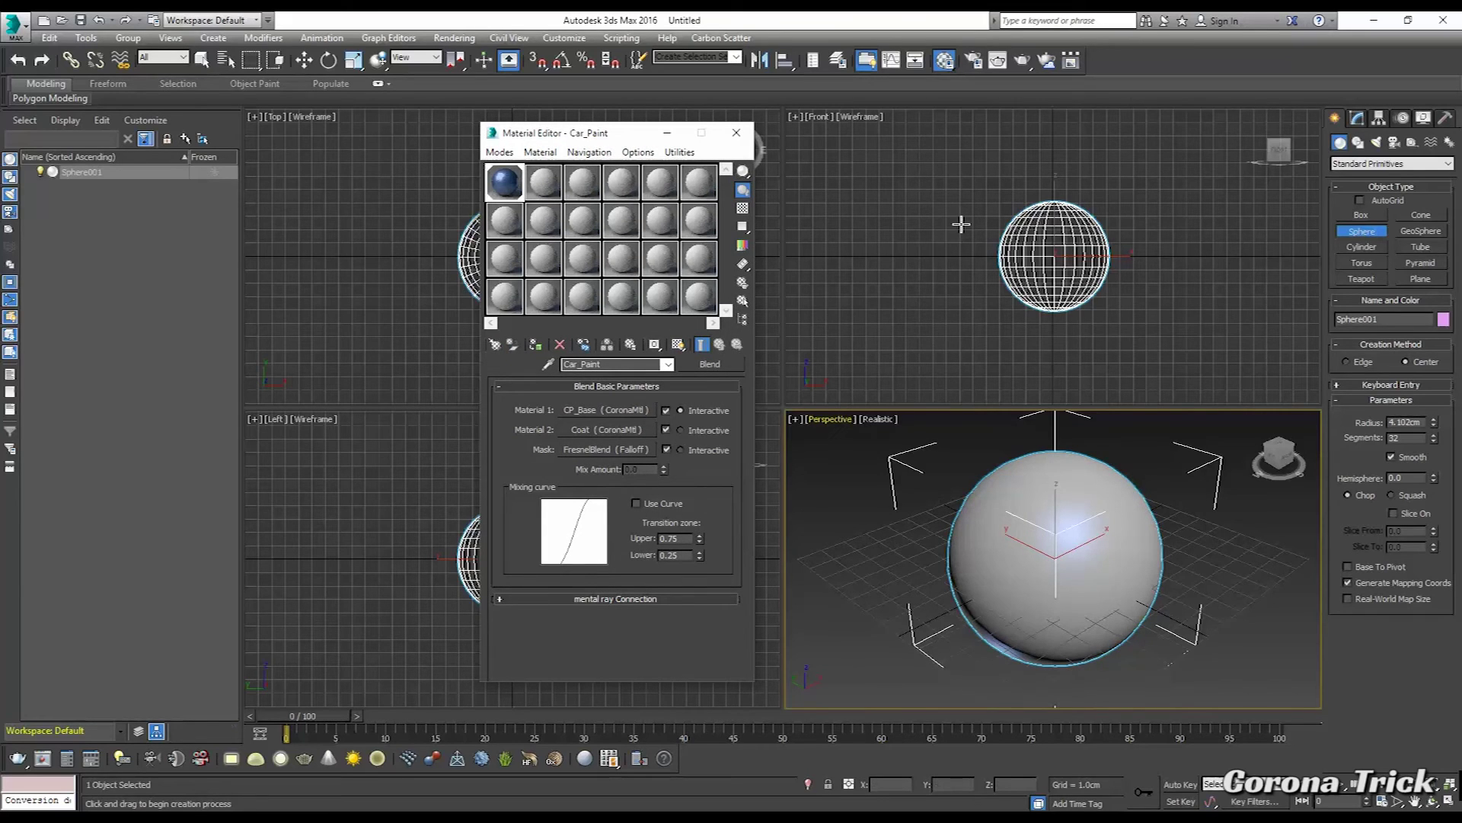
click(621, 410)
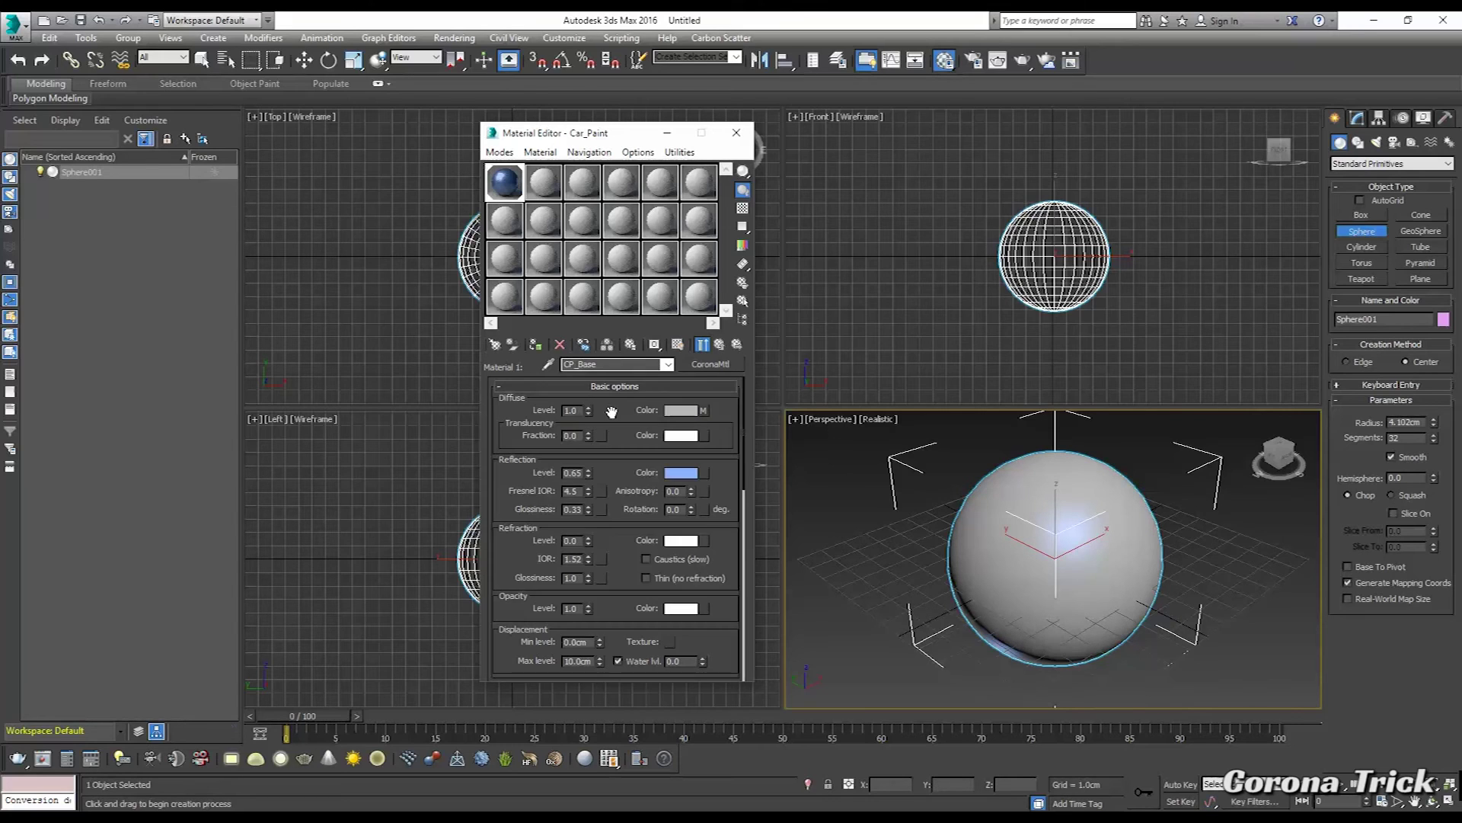
click(702, 411)
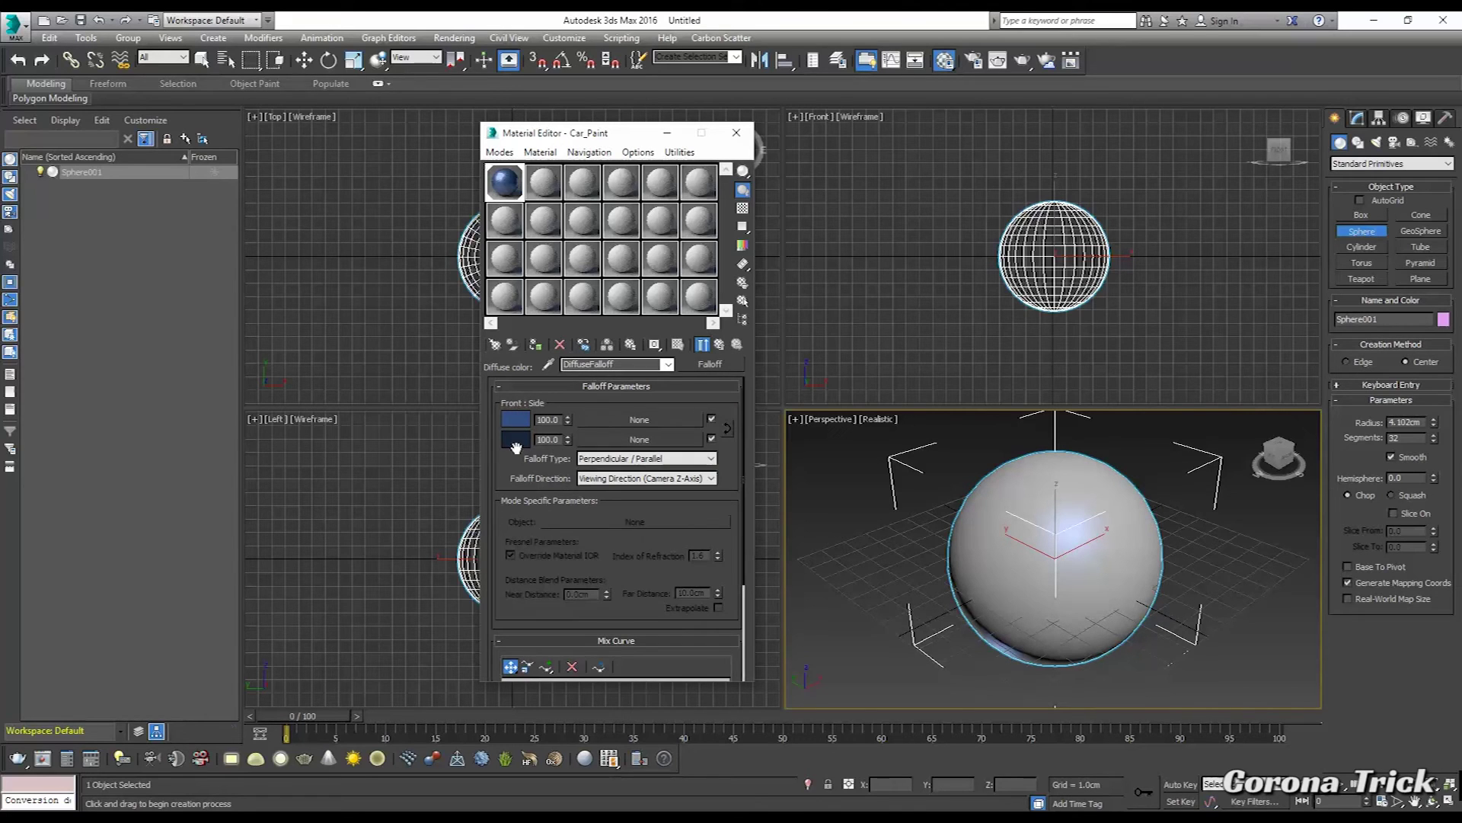
click(723, 345)
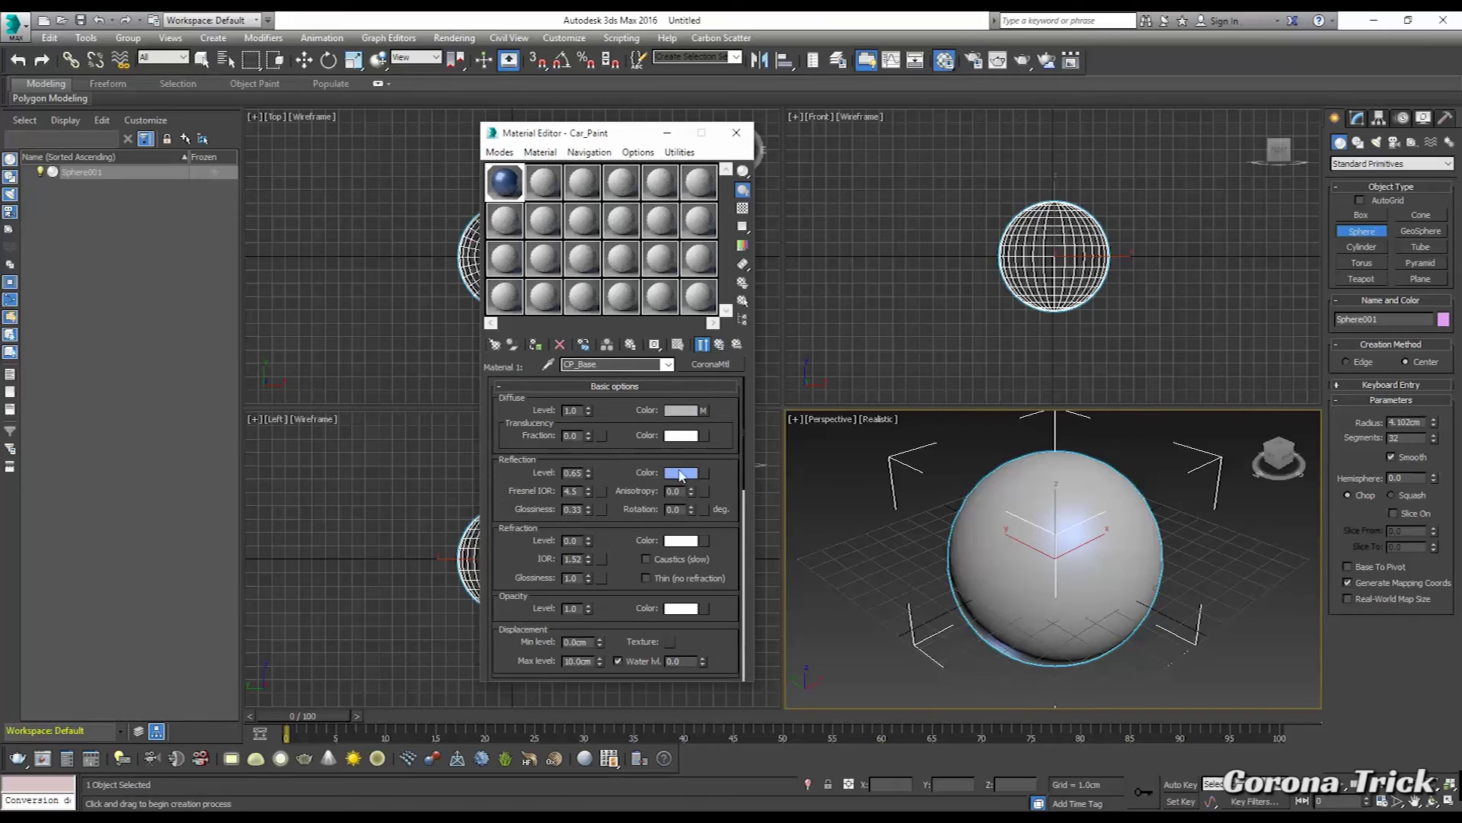
click(705, 409)
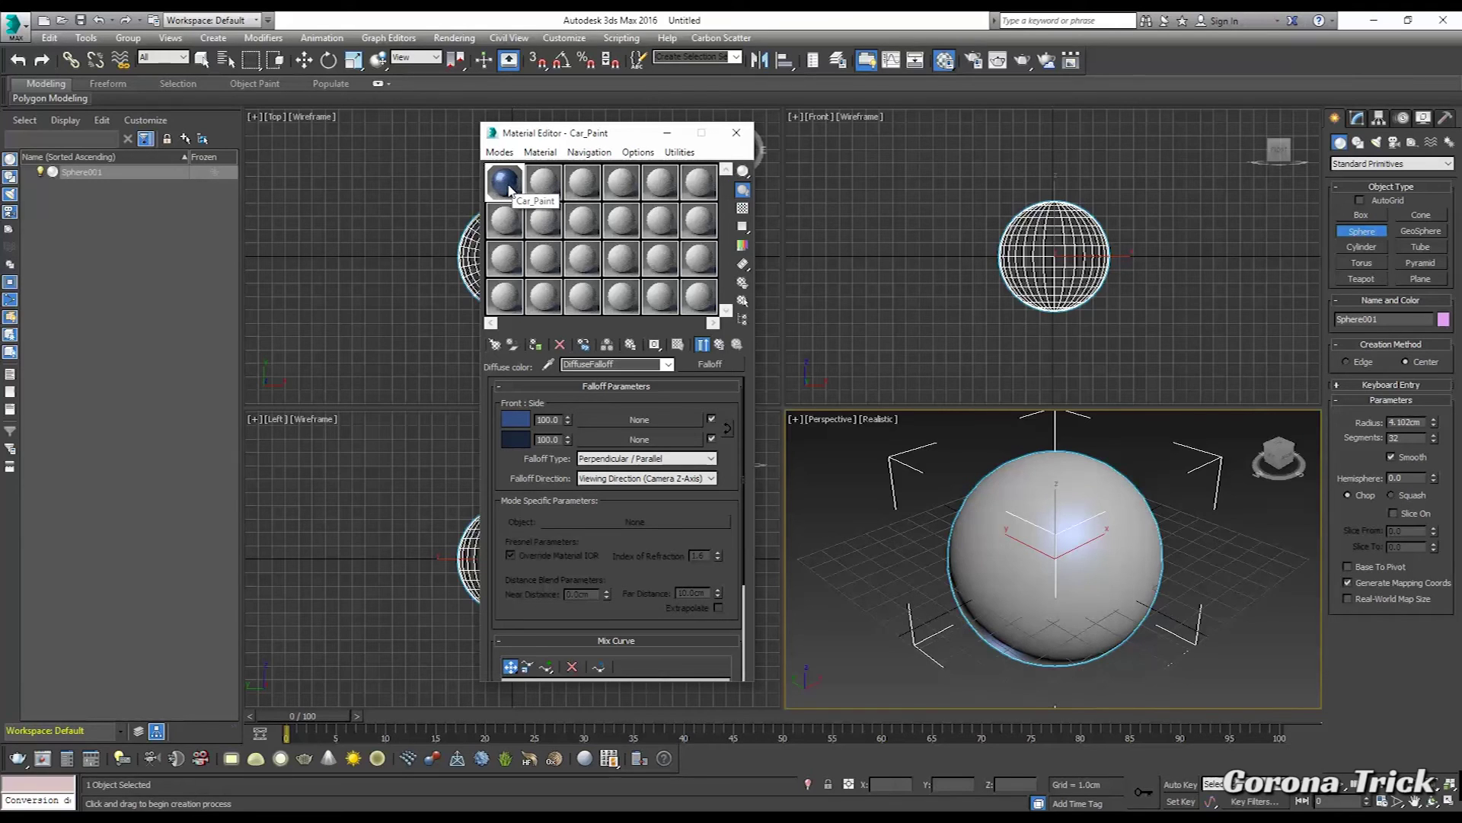
click(521, 421)
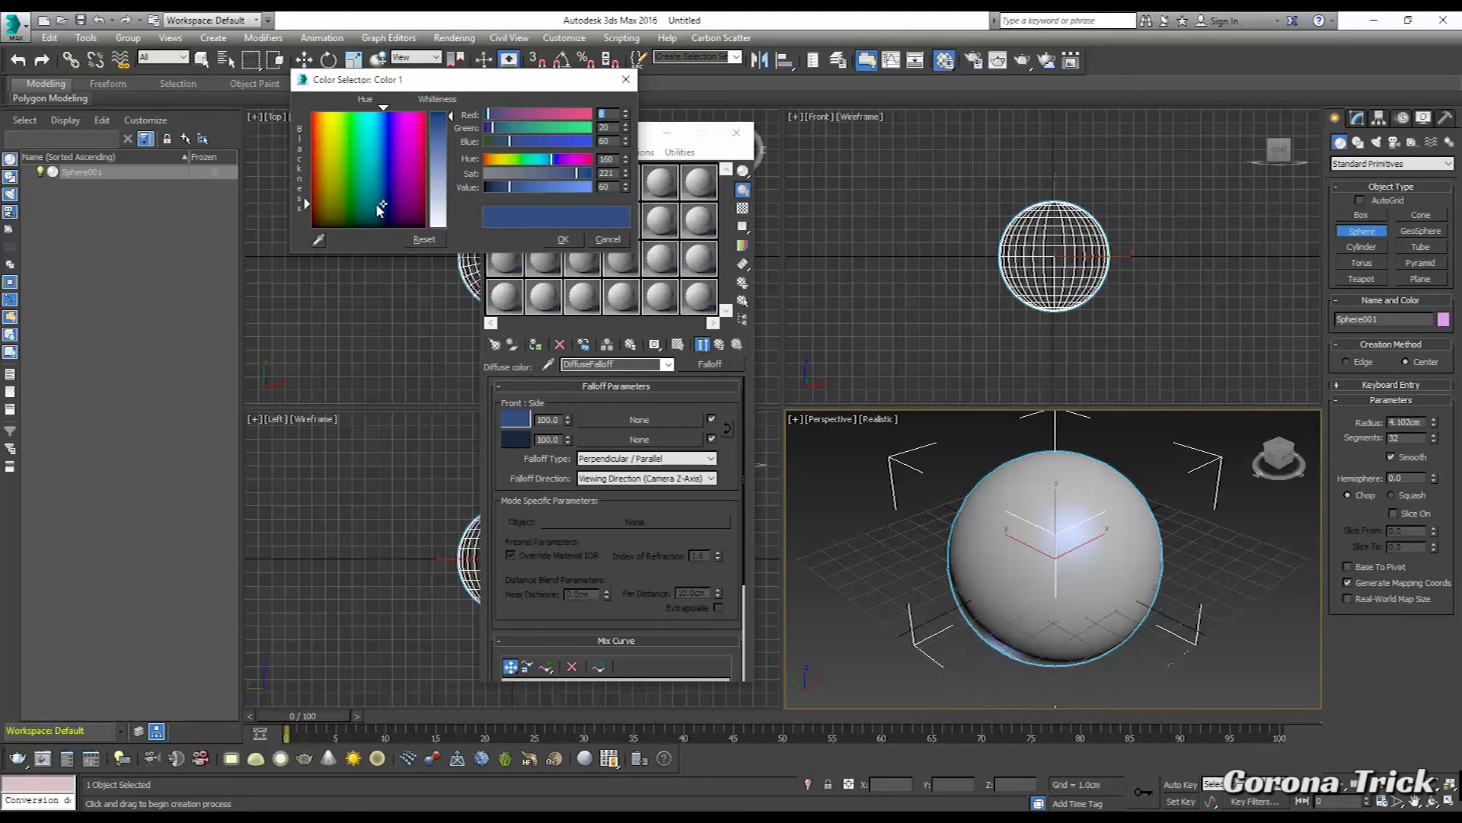
drag(385, 207, 309, 201)
click(552, 237)
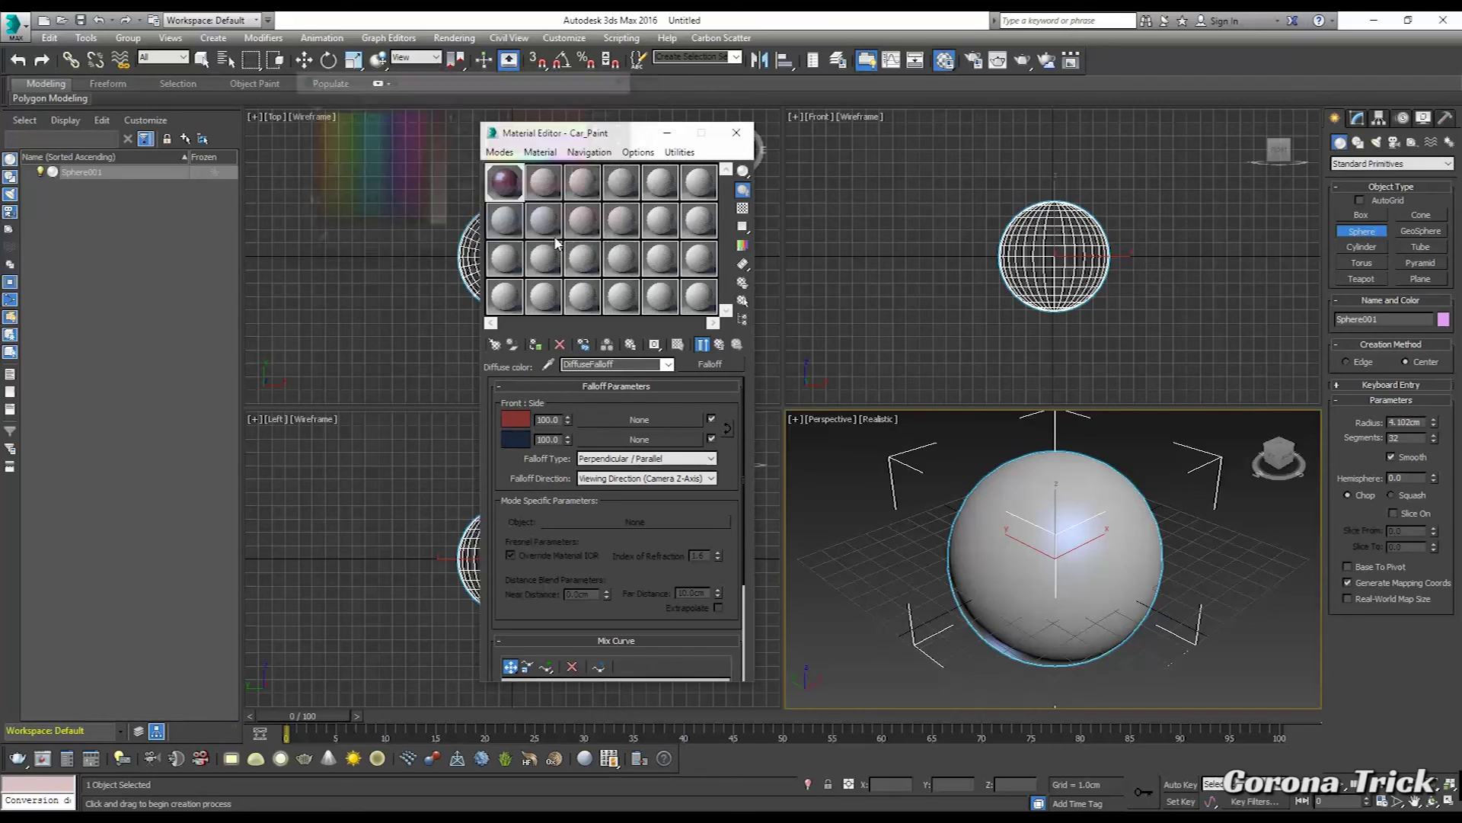
- Set the side color of CP_Base's diffuse falloff to a very dark red of about RGB 27, 3, 2
click(522, 437)
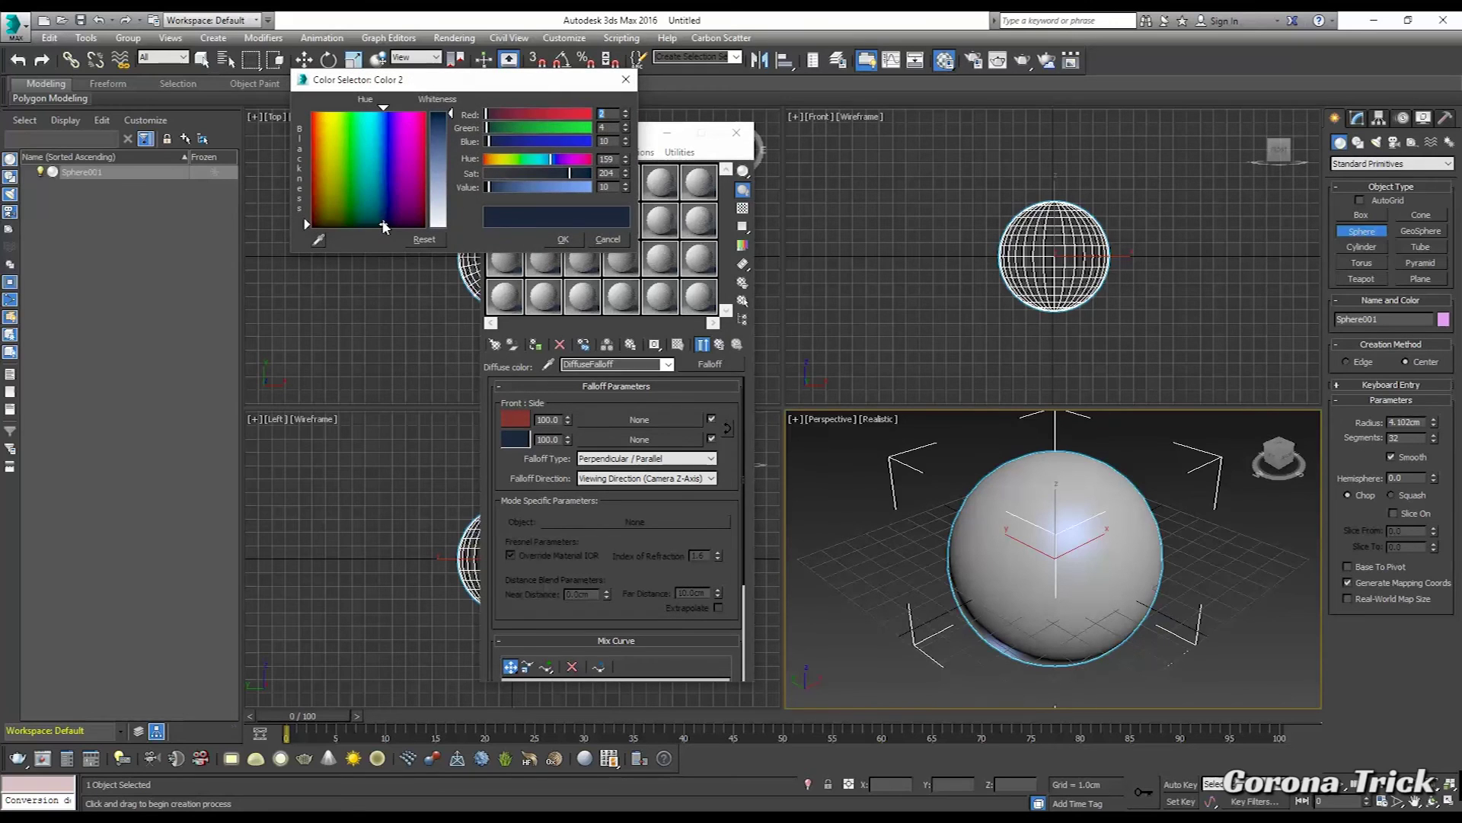
drag(384, 228, 313, 217)
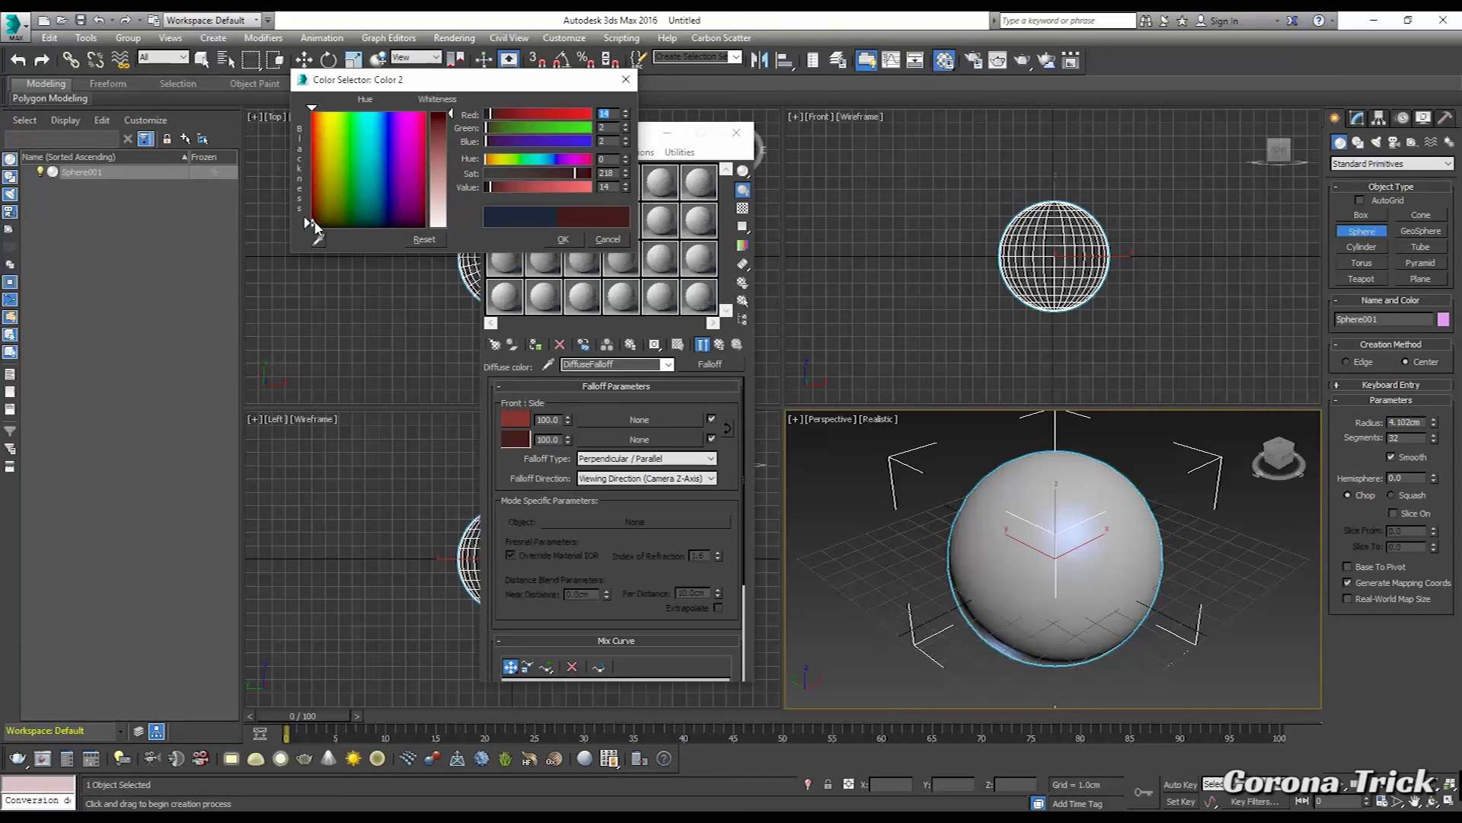
click(563, 239)
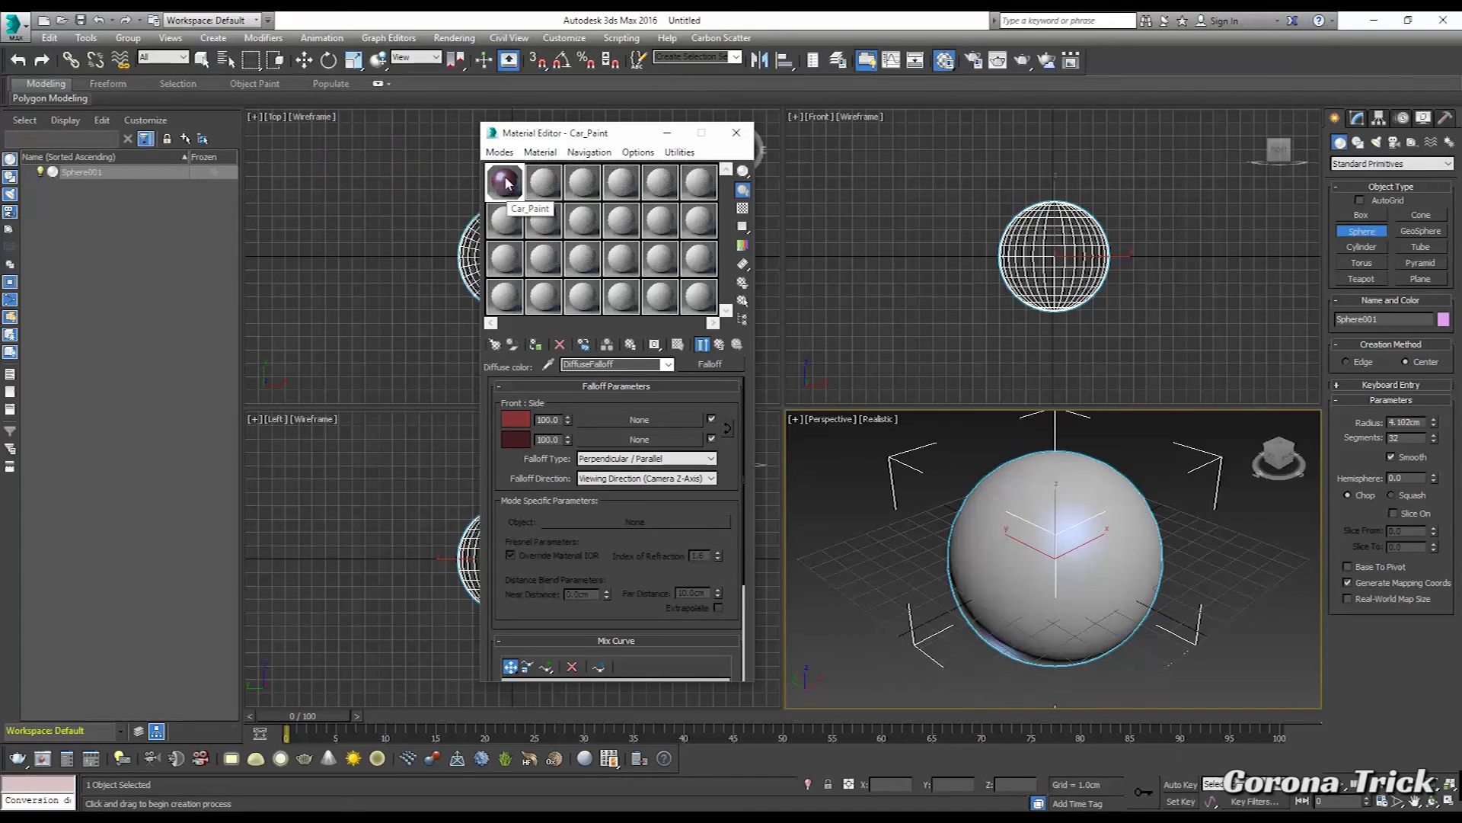
click(524, 439)
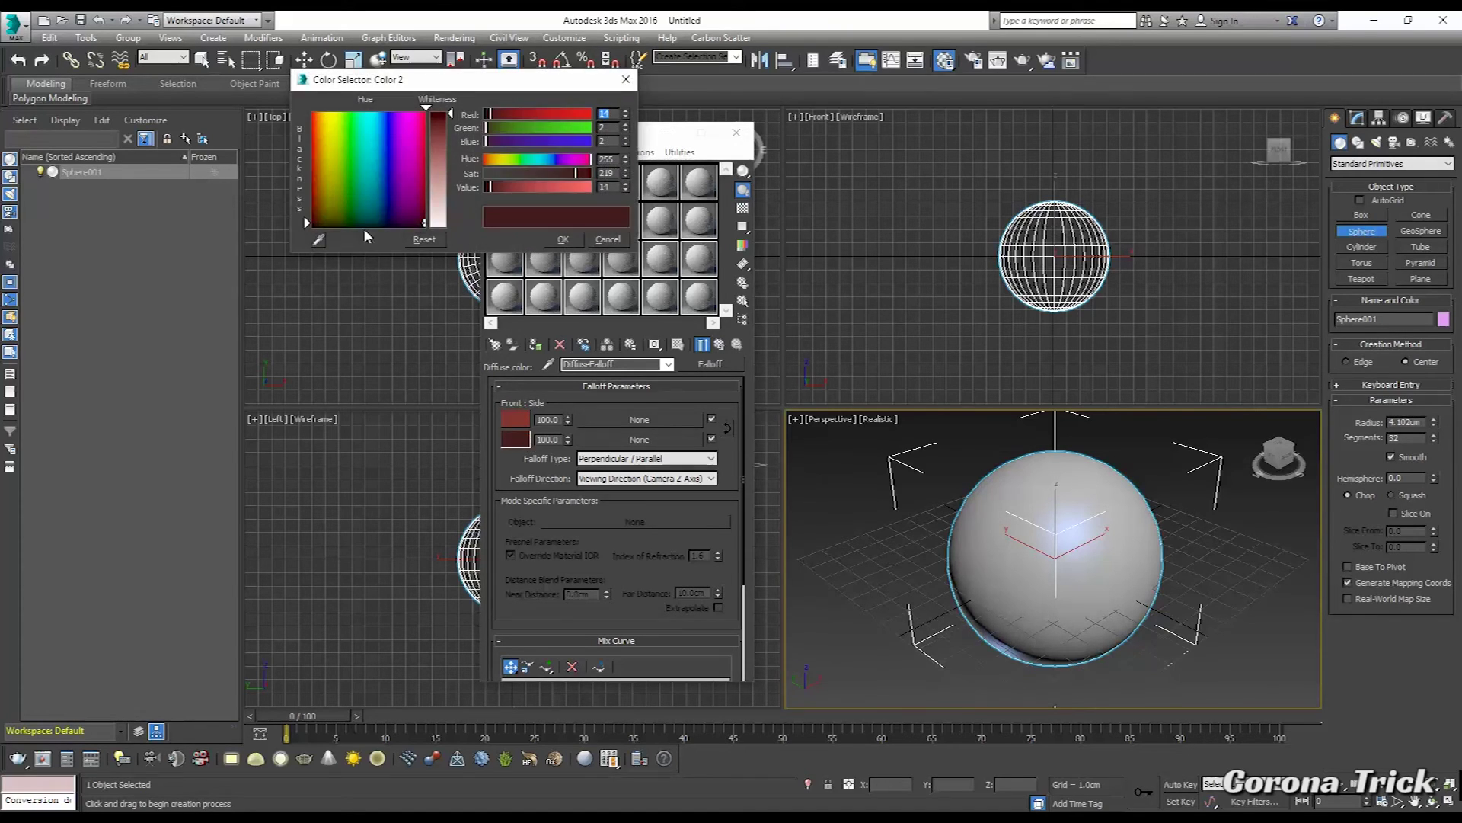
drag(321, 223, 311, 217)
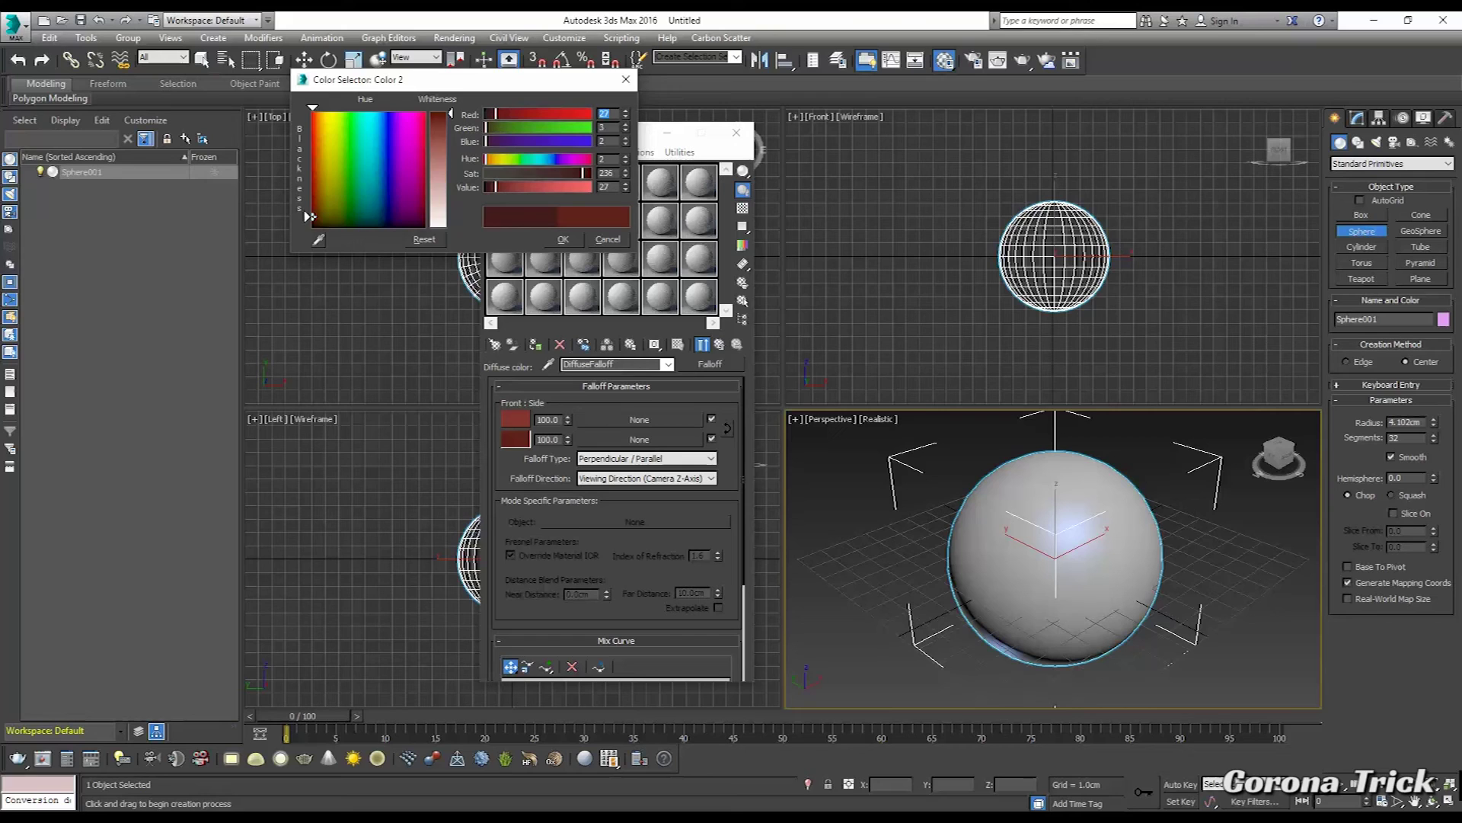
click(559, 237)
- Set the front color of CP_Base's diffuse falloff to a fully saturated red, RGB 138, 0, 0
click(515, 418)
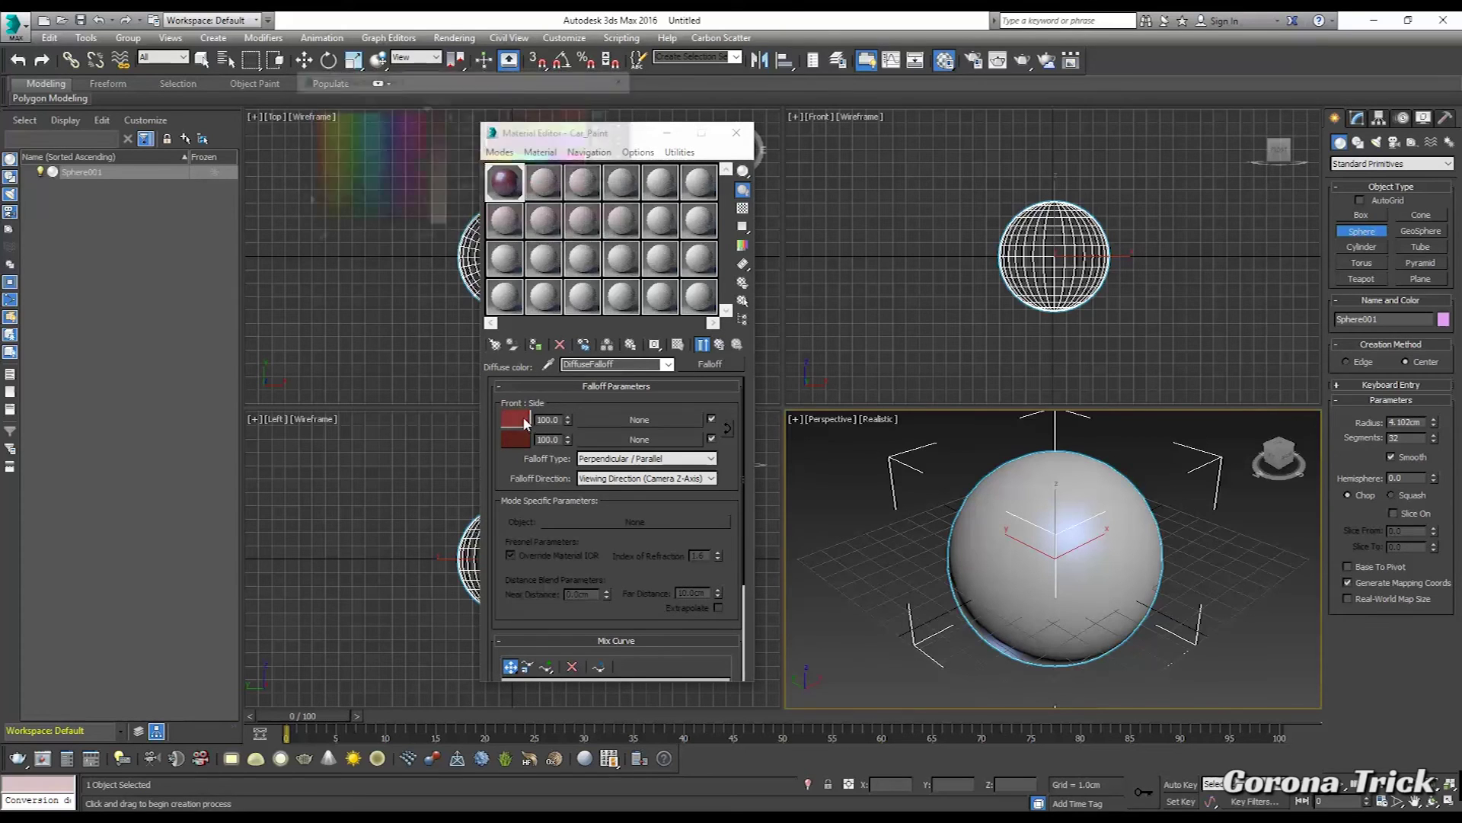
drag(308, 200, 309, 194)
mouse_move(411, 194)
mouse_down()
mouse_move(417, 205)
mouse_move(424, 165)
mouse_up()
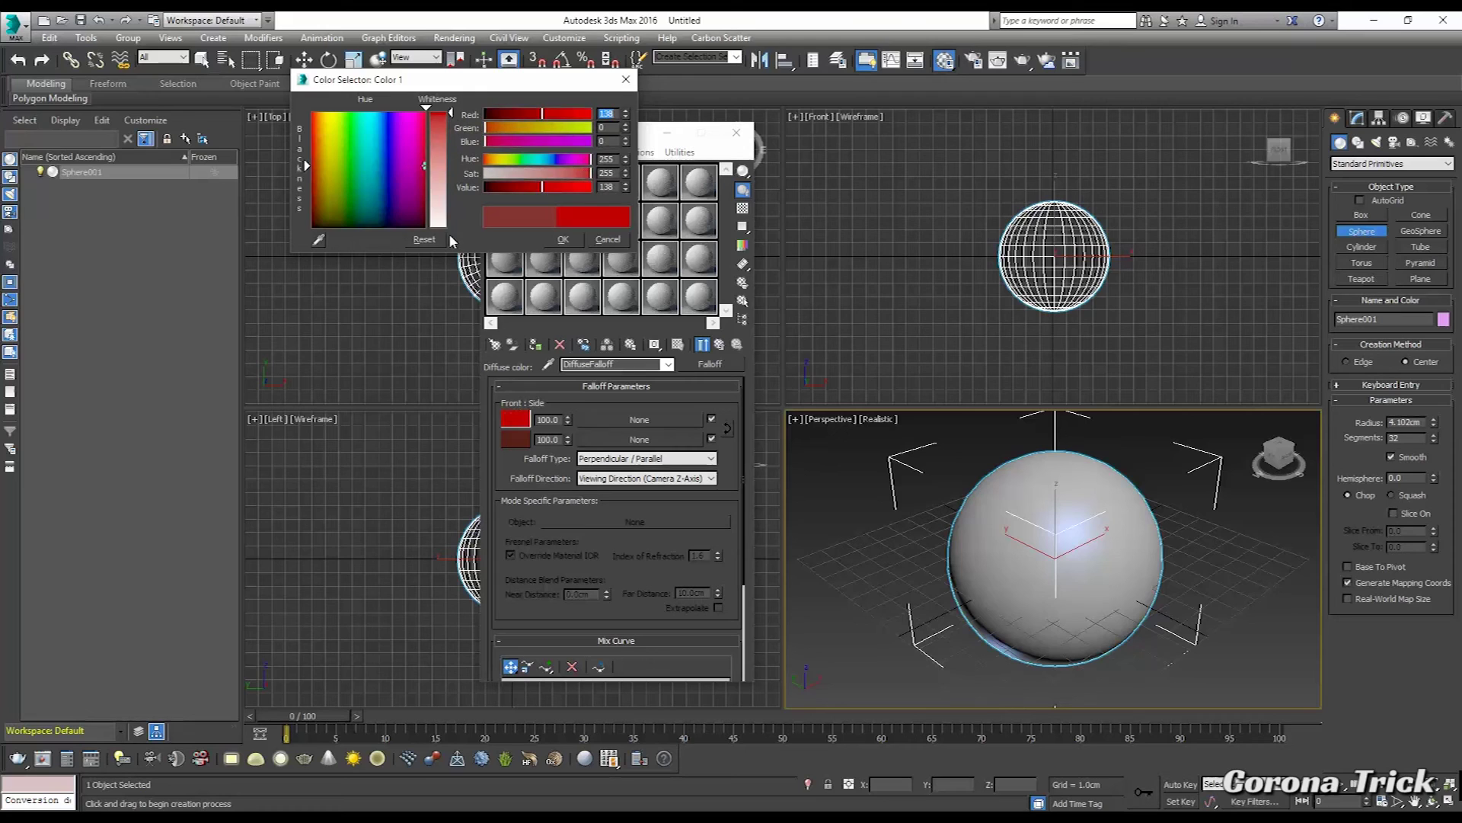
click(562, 240)
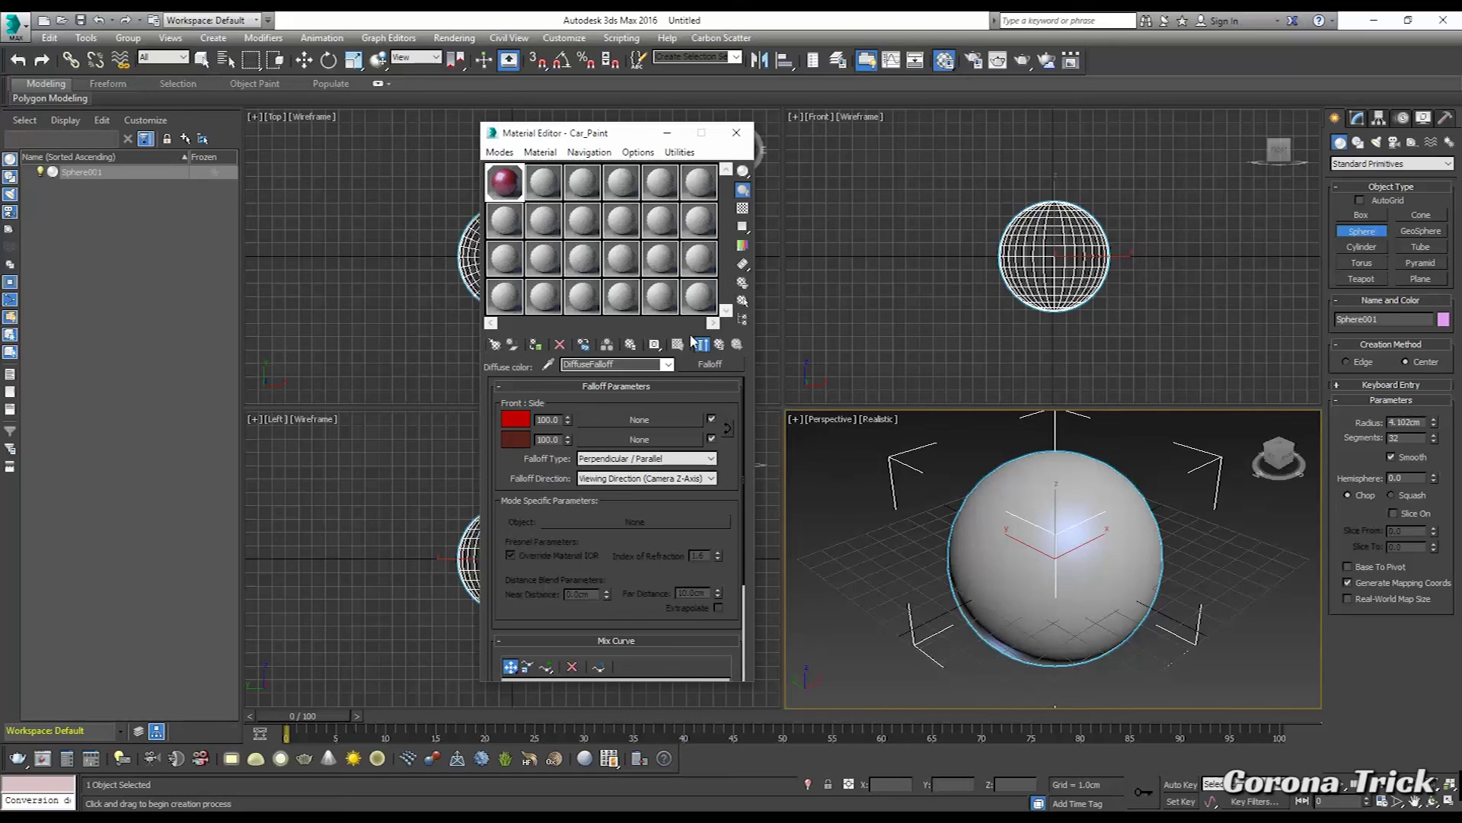
- Set CP_Base's reflection color to red, RGB 204, 29, 29, and show an enlarged material preview beside the Material Editor
click(728, 347)
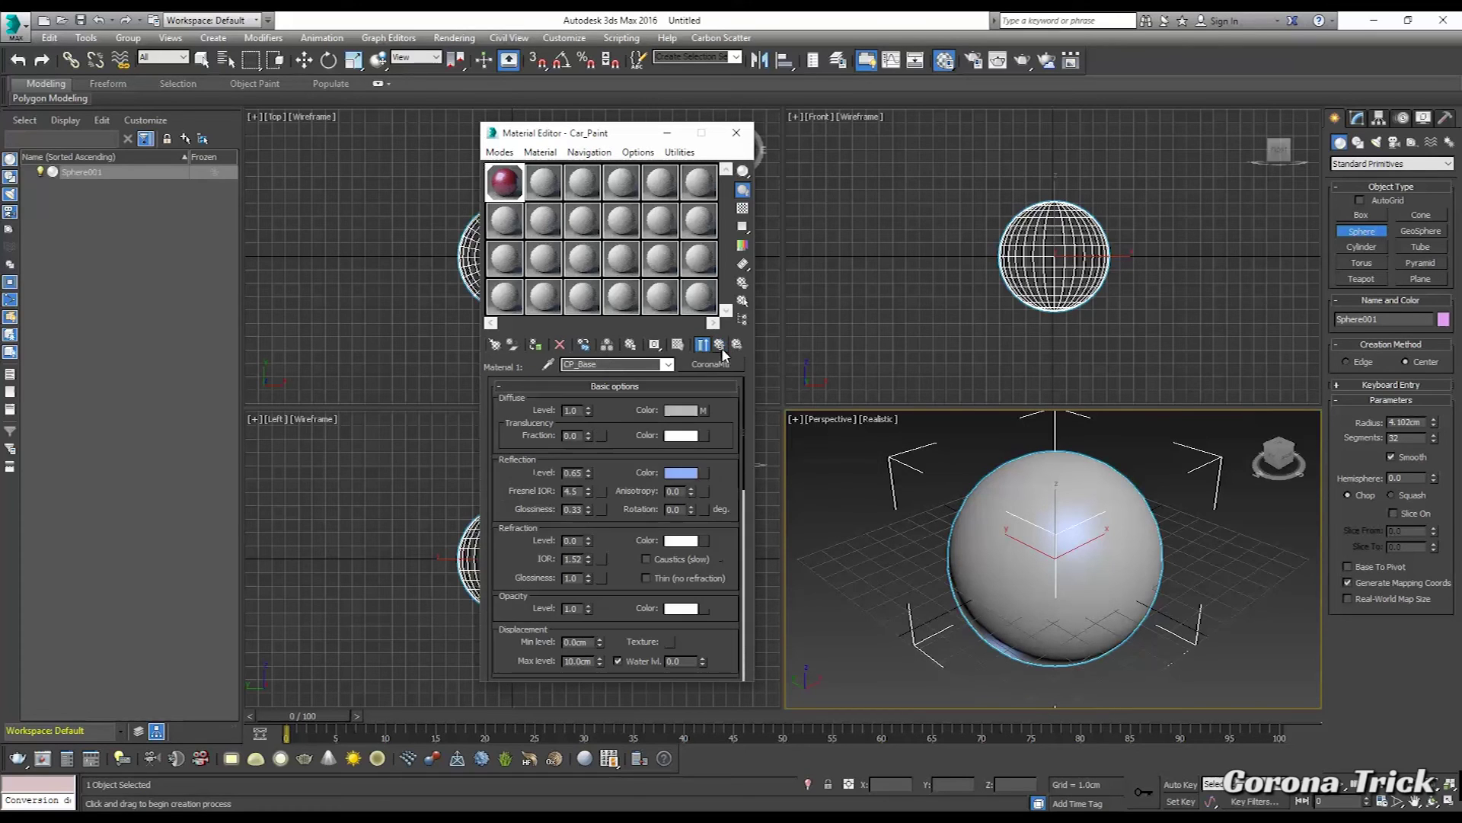
click(681, 474)
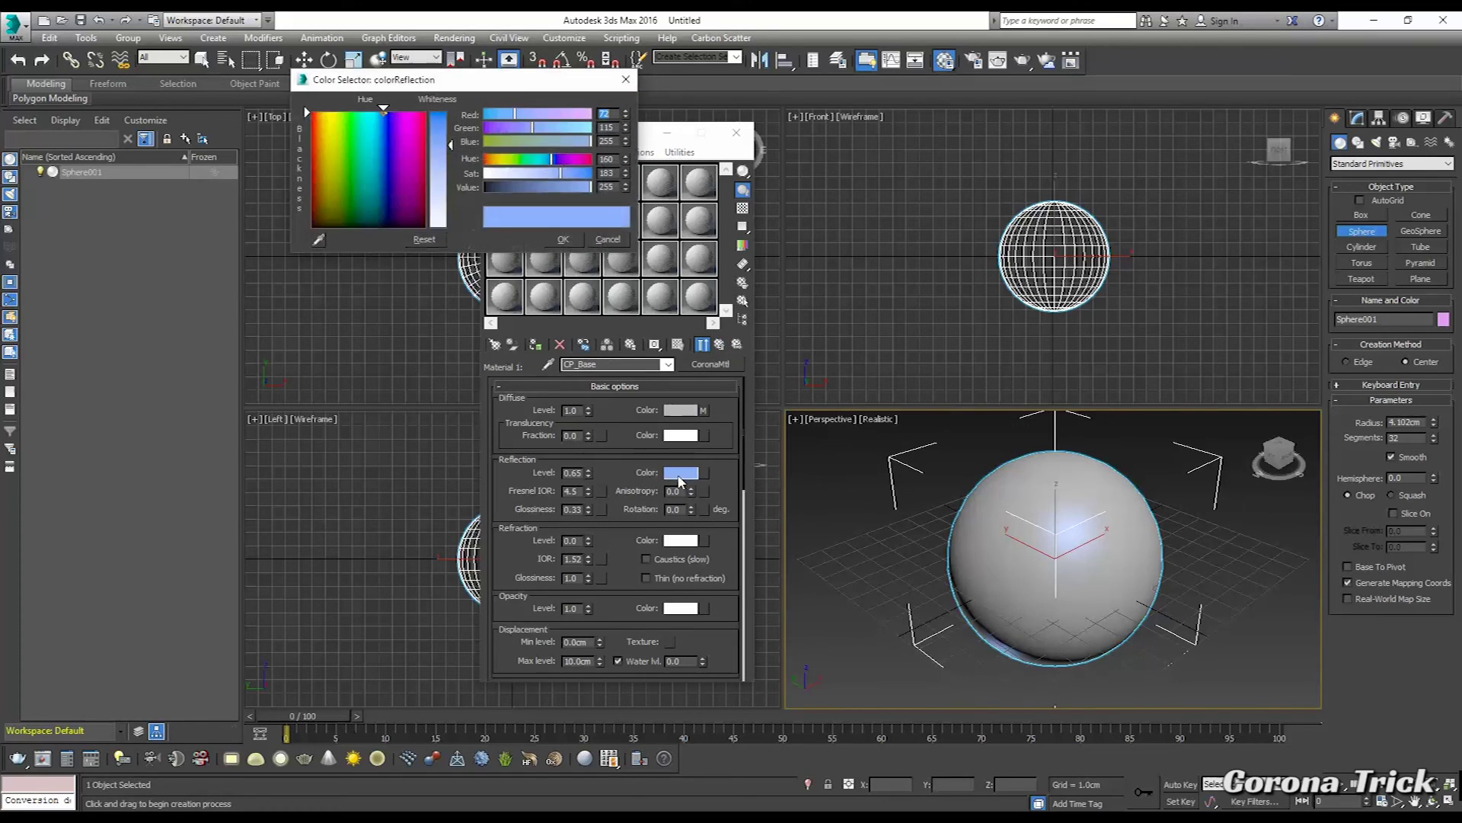
click(423, 115)
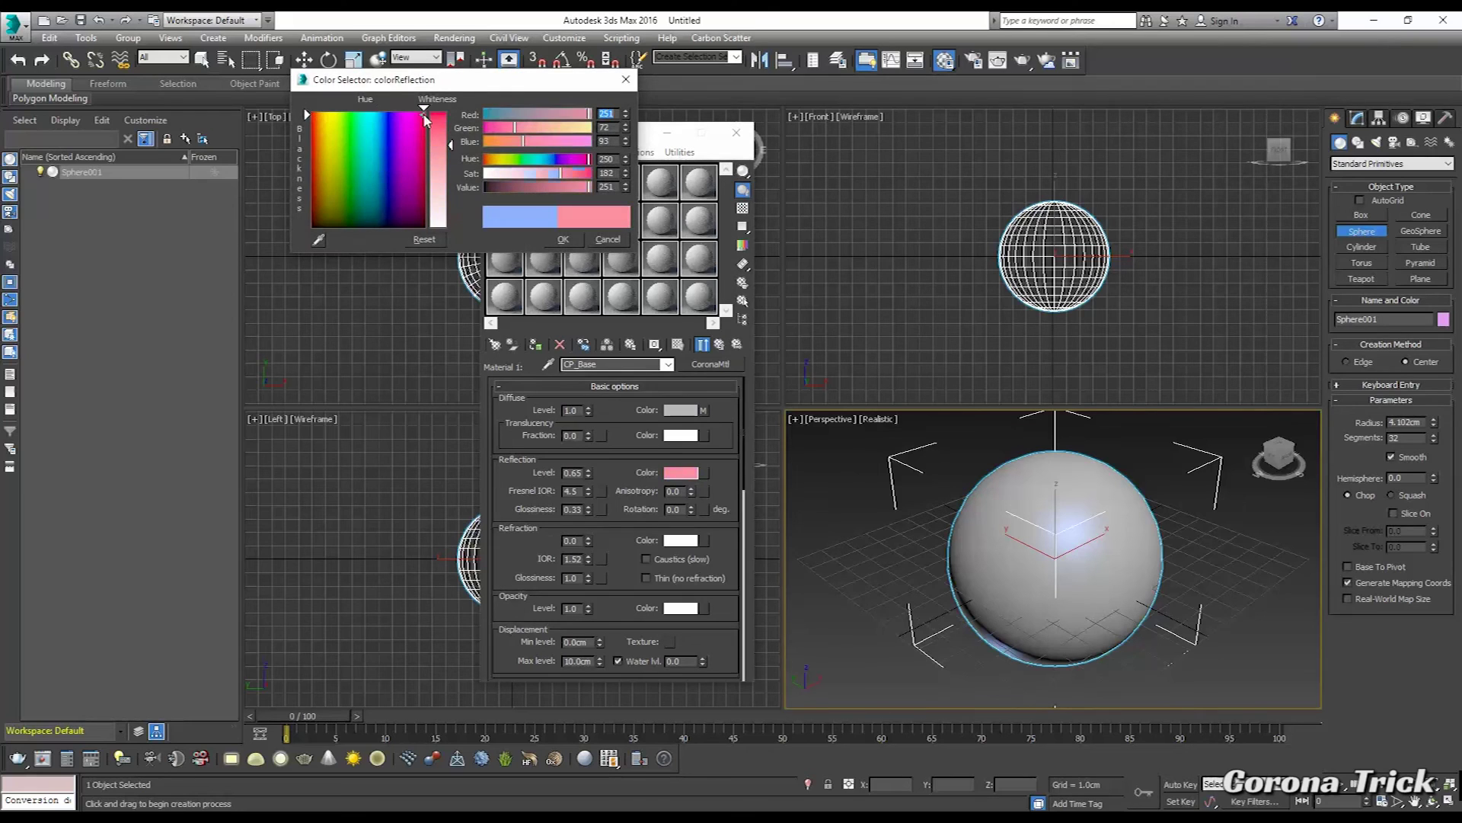
click(563, 239)
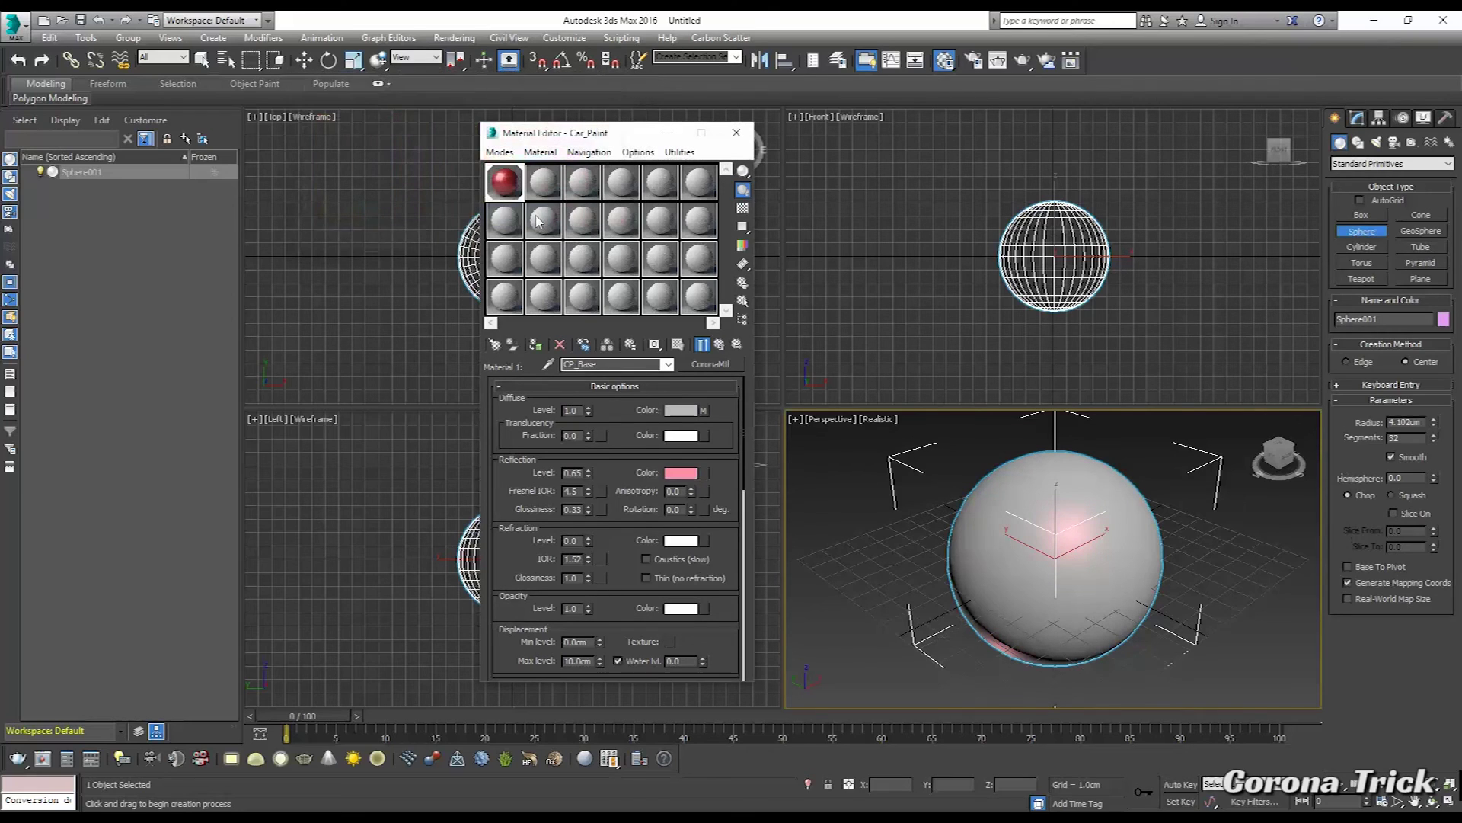
click(682, 473)
drag(427, 118, 424, 138)
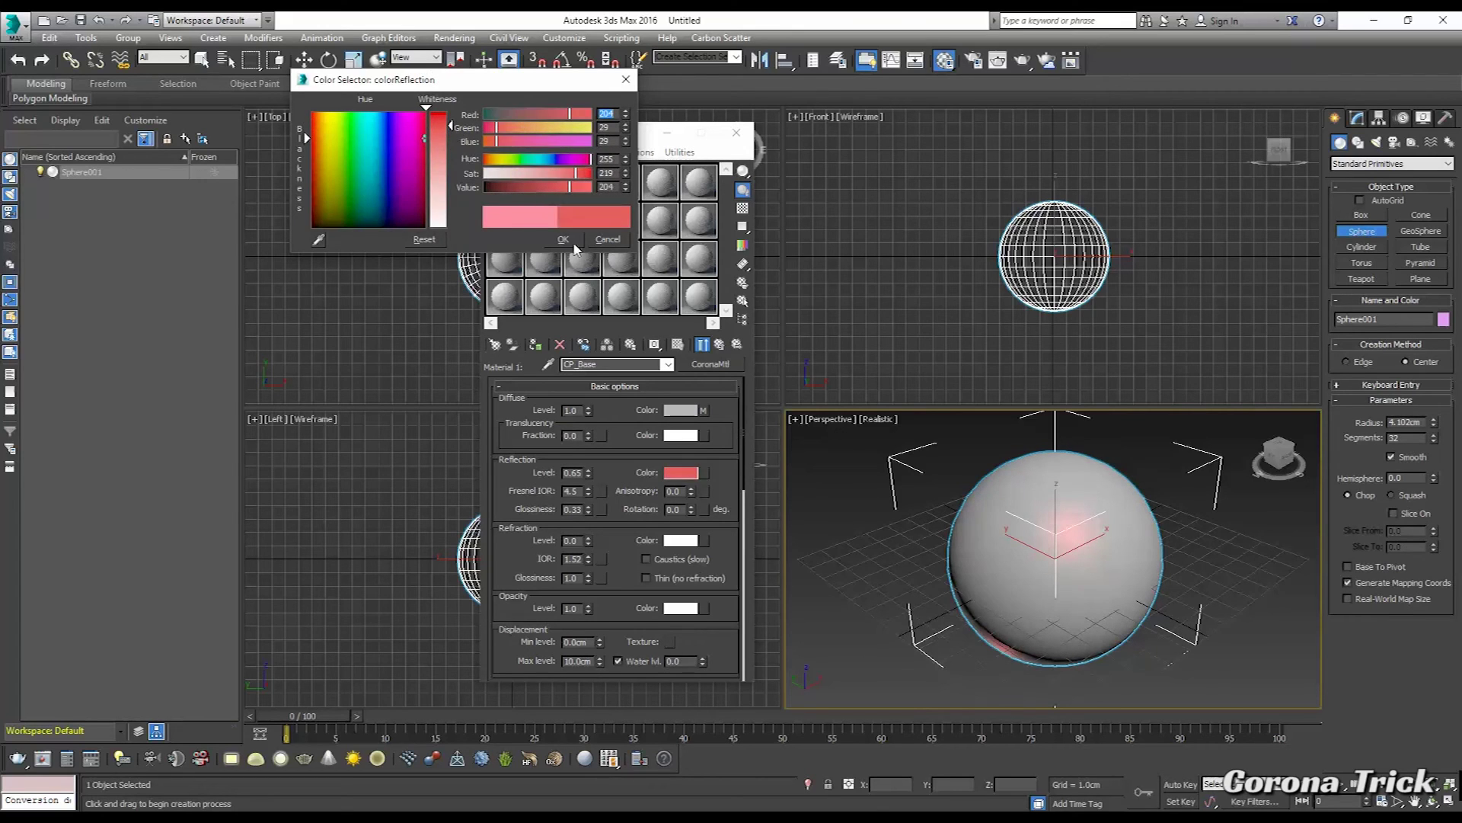
click(563, 240)
double_click(505, 187)
drag(750, 324, 969, 276)
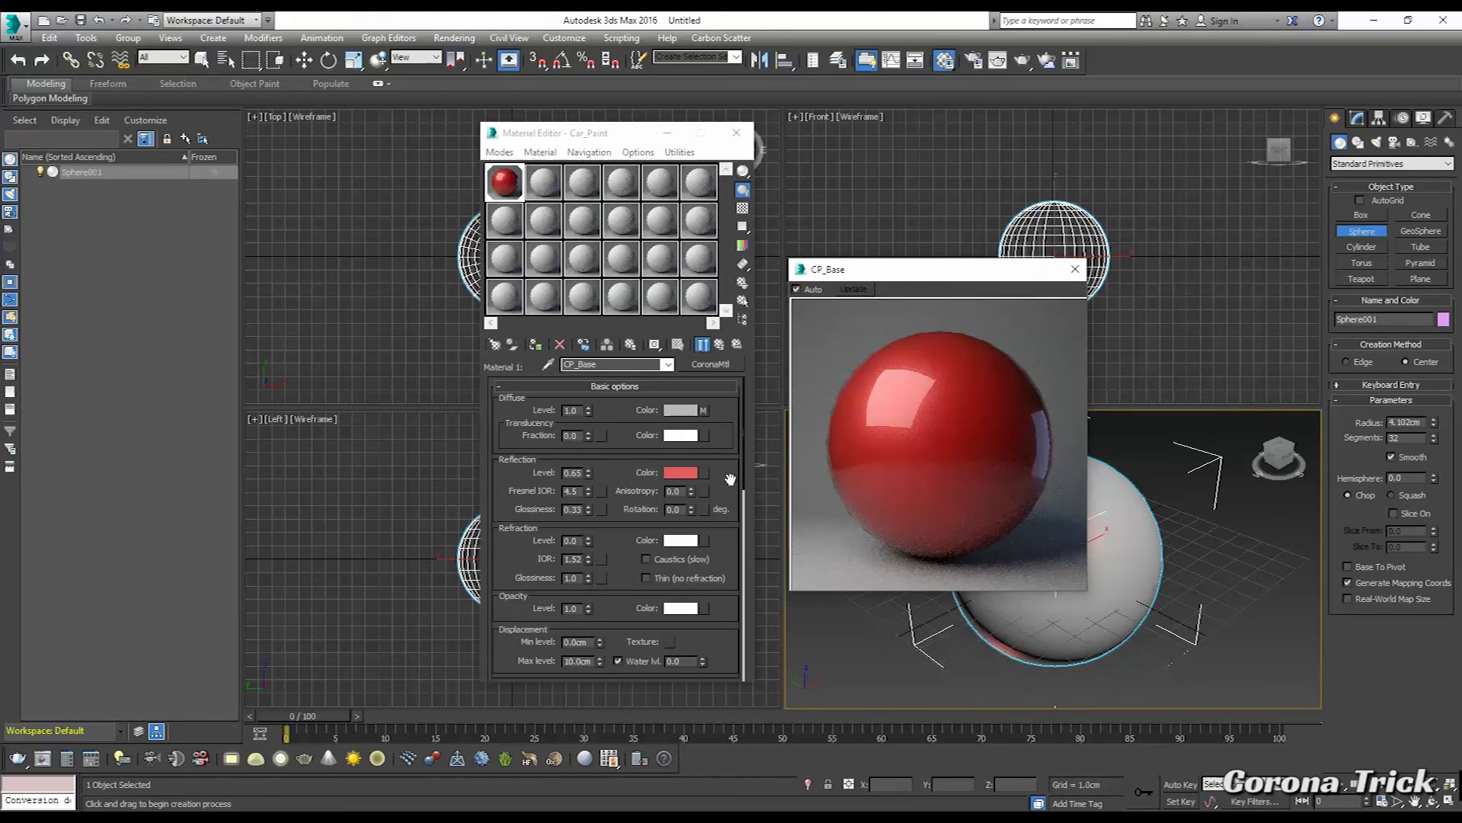
- Try CP_Base's reflection color as a pale pink, RGB 225, 121, 121, and as a saturated red, RGB 199, 5, 5
click(683, 472)
click(442, 169)
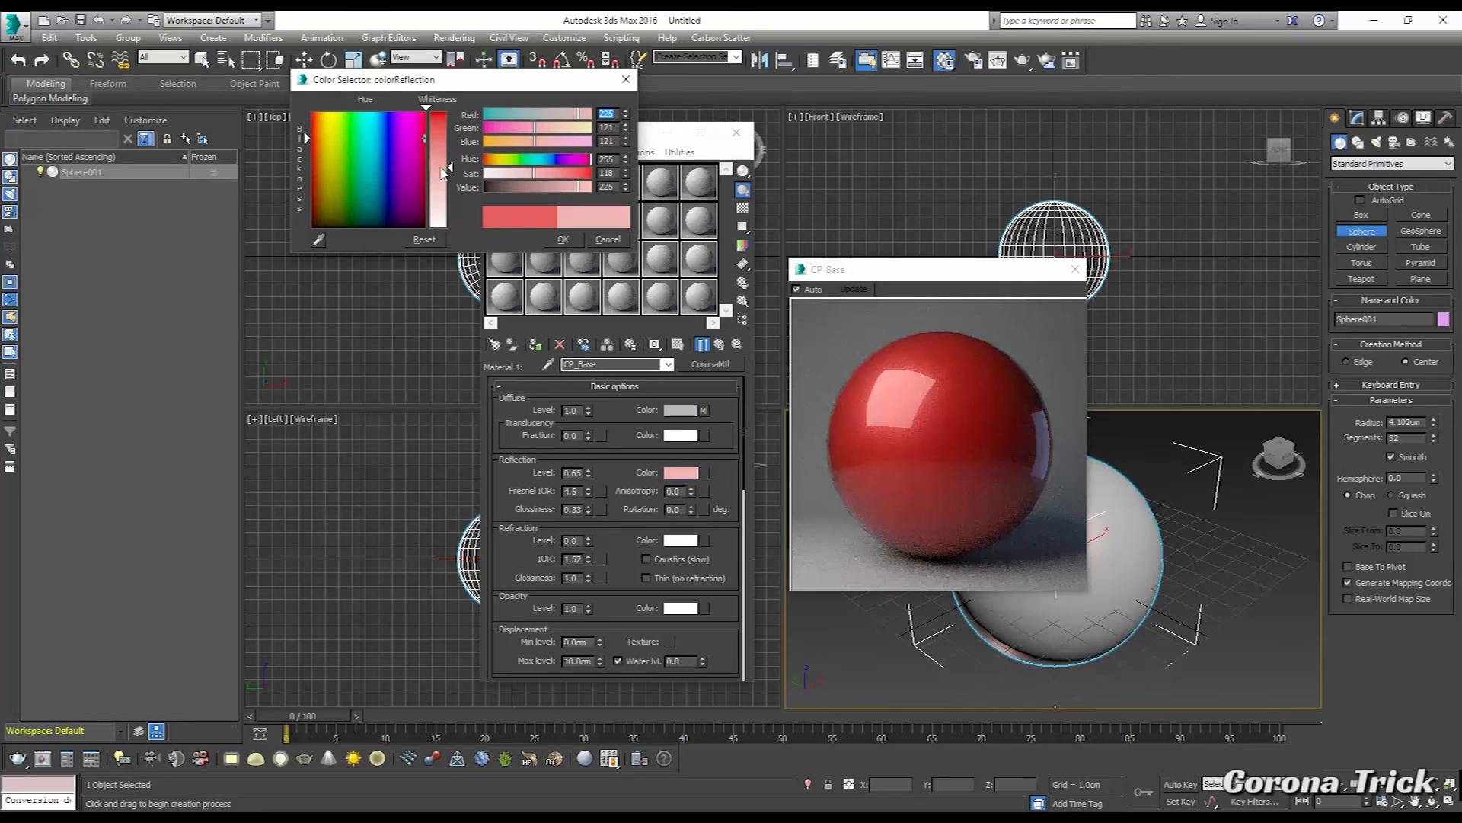
click(563, 239)
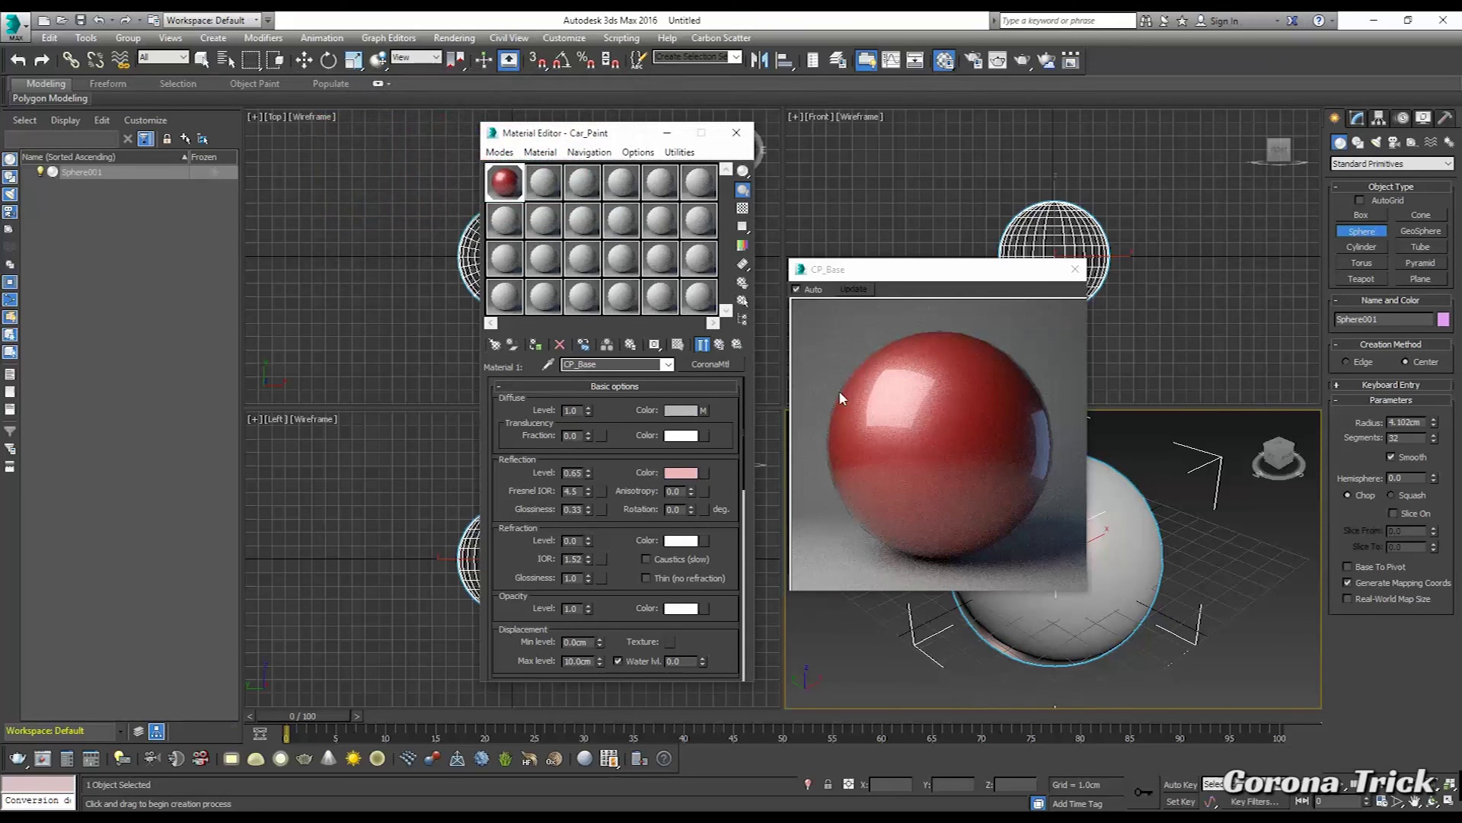
click(682, 472)
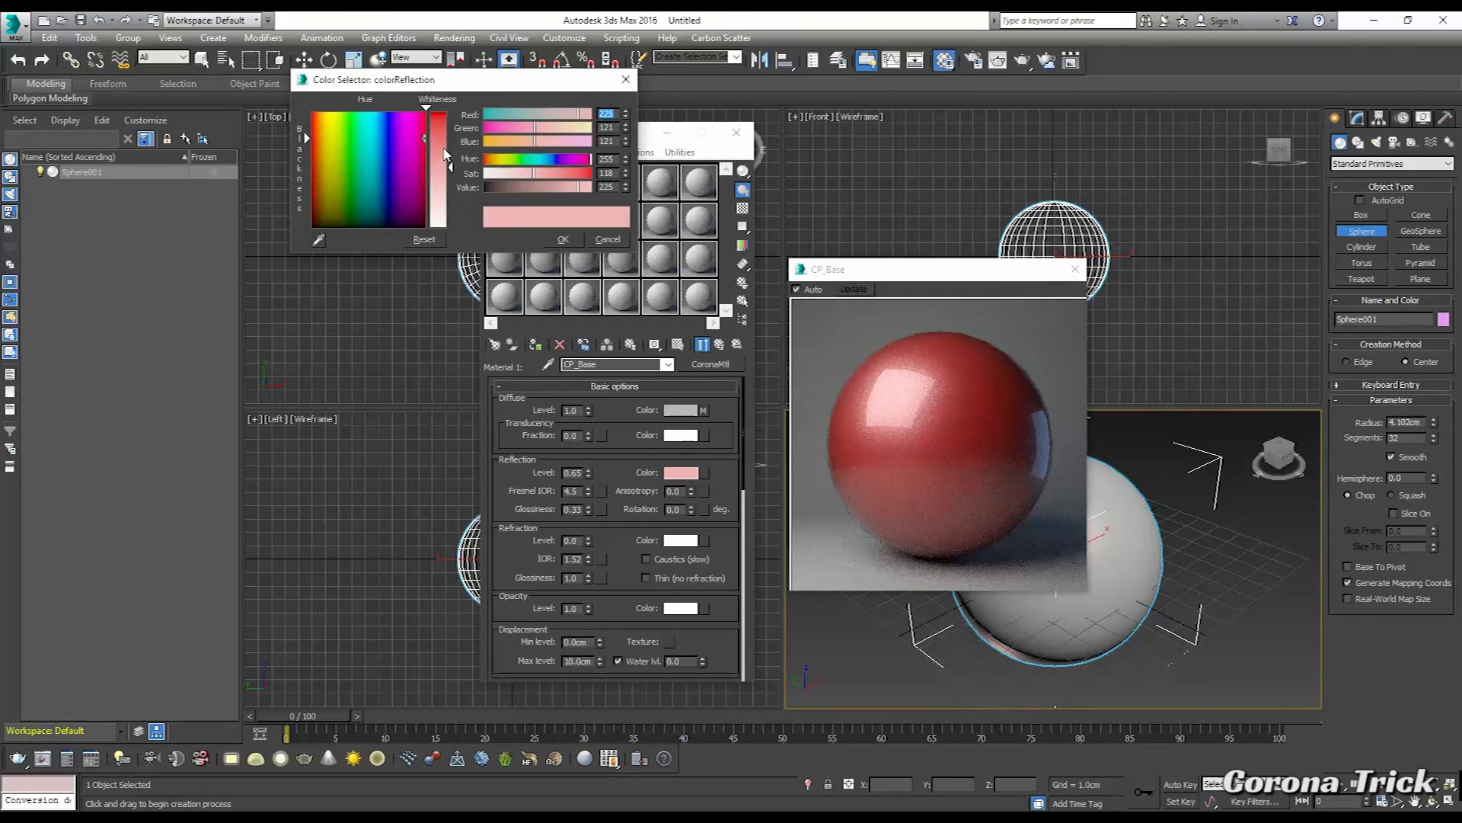
drag(445, 160, 442, 114)
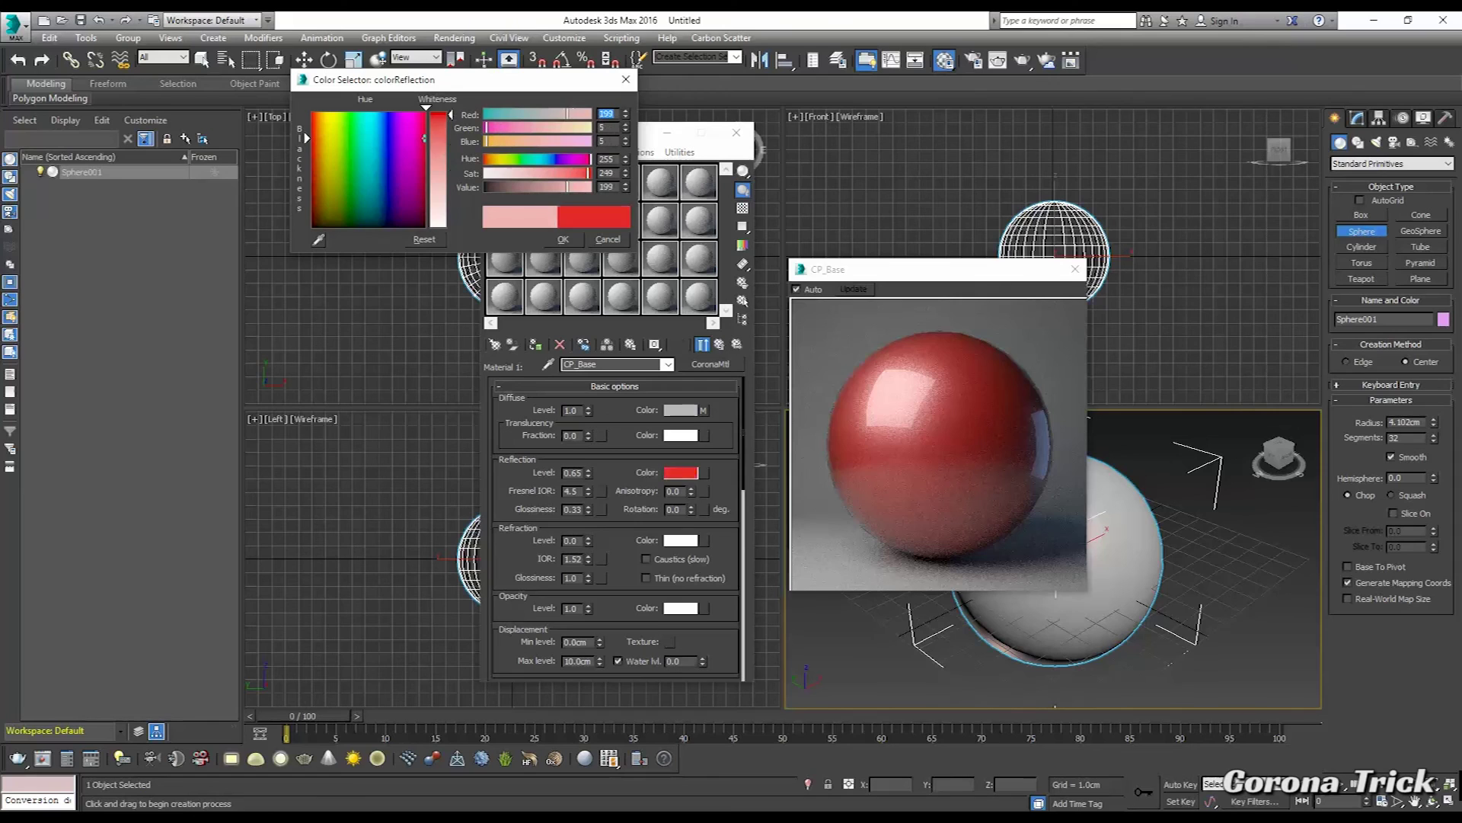
click(566, 240)
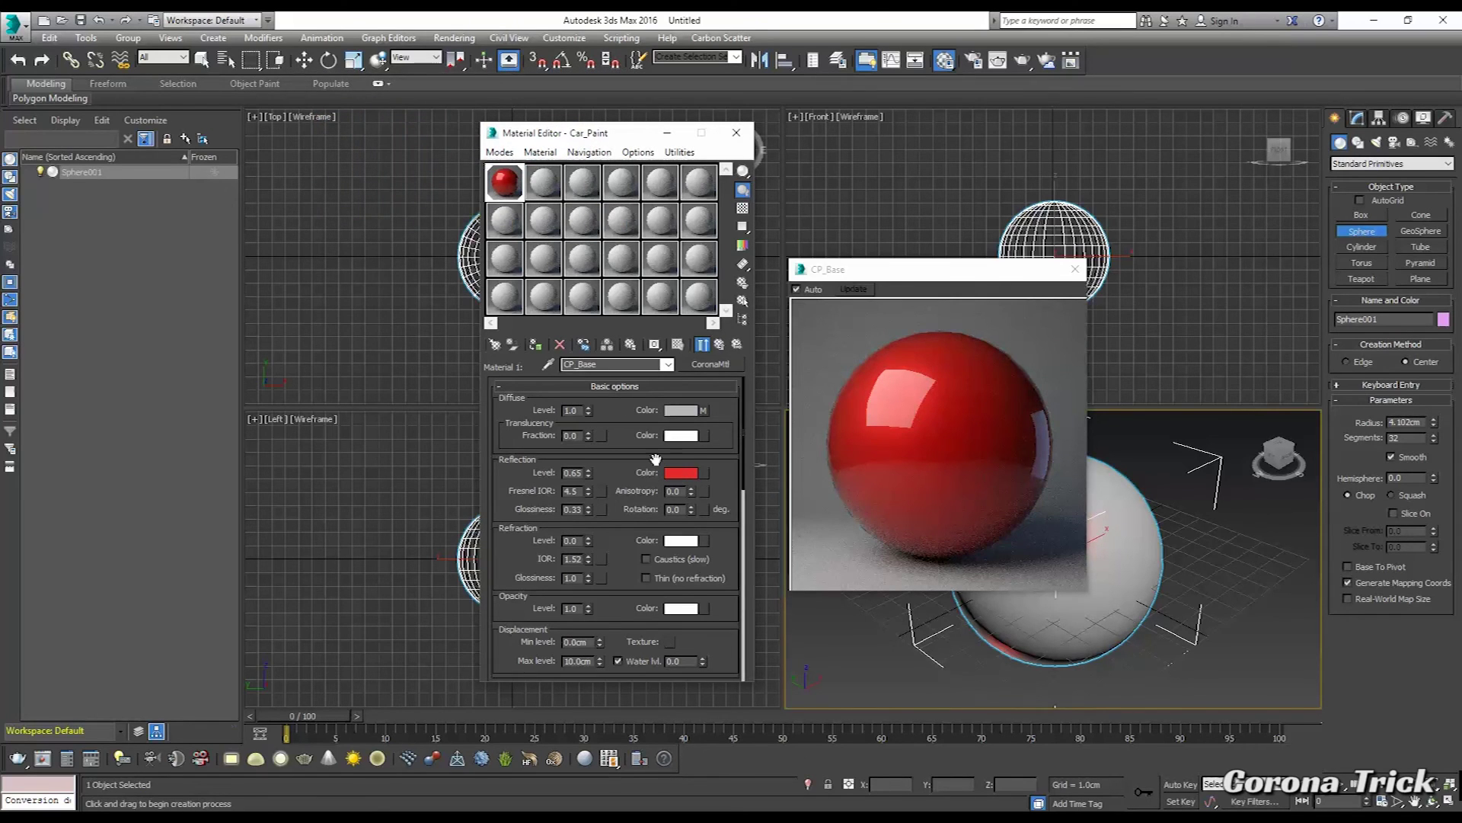
- Set CP_Base's reflection color to a slightly softer red, RGB 203, 22, 22
click(671, 471)
click(440, 130)
drag(446, 129, 440, 114)
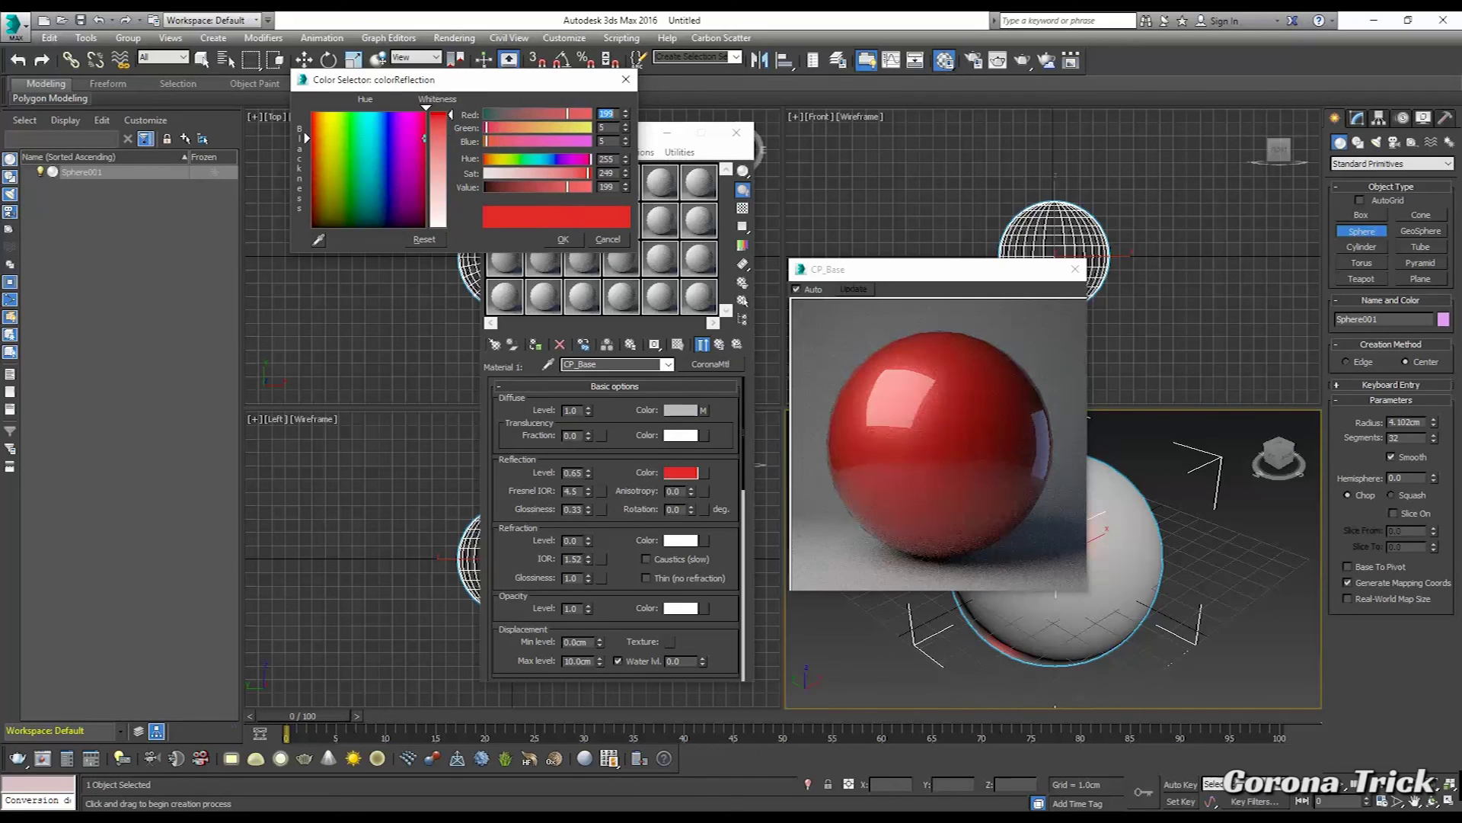
click(447, 128)
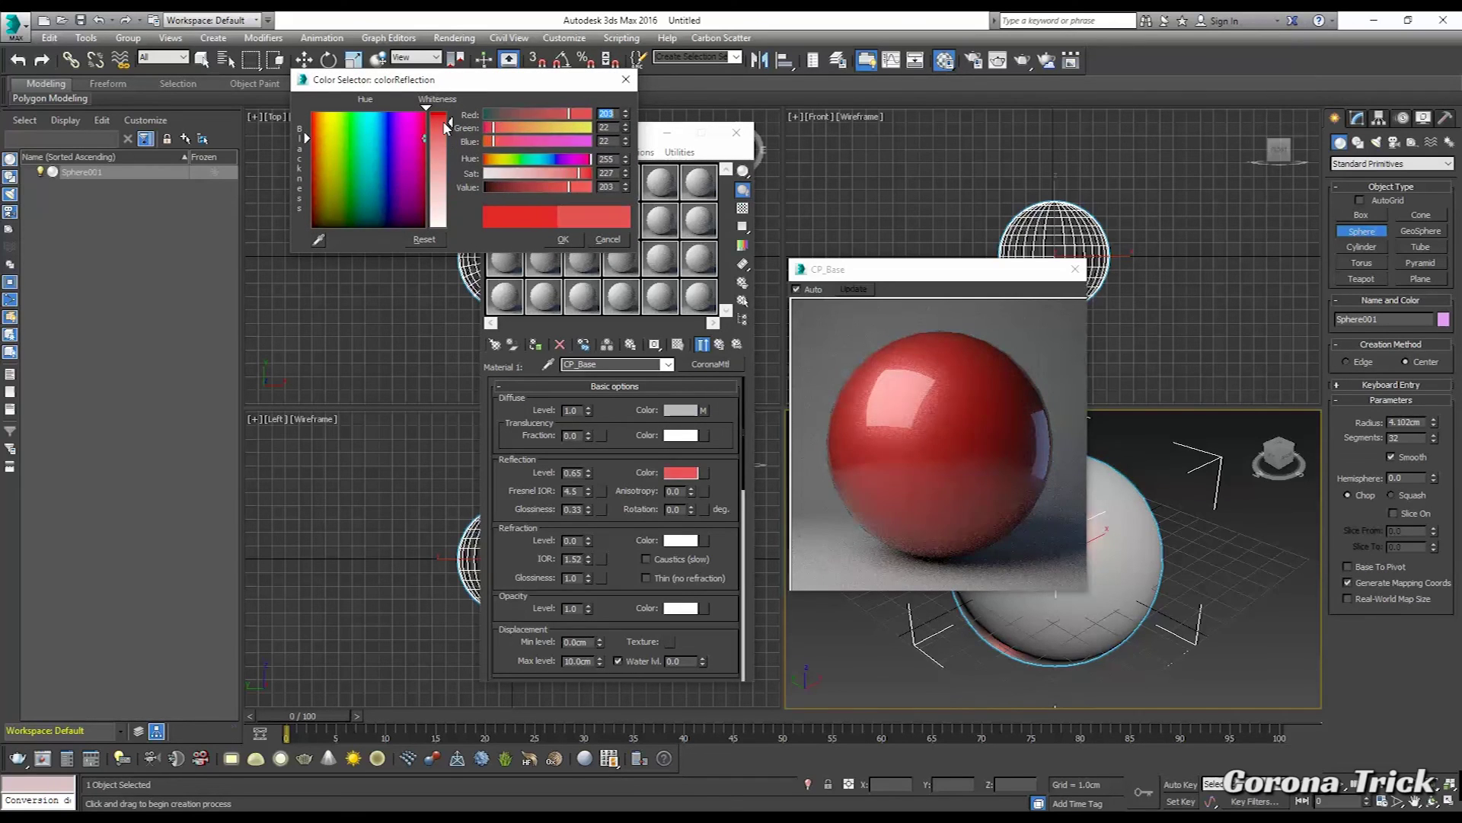
click(572, 238)
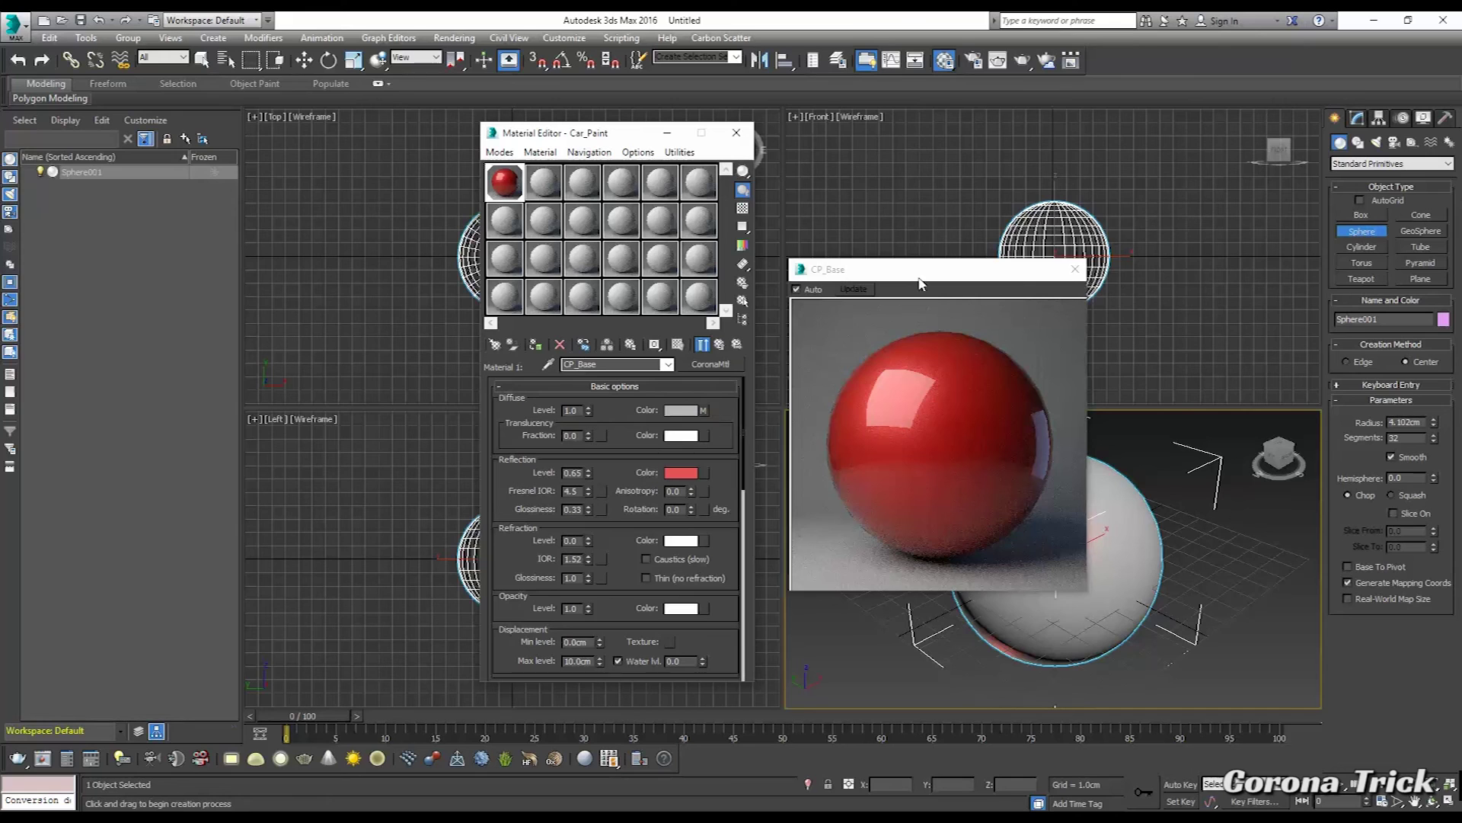
- Close the enlarged CP_Base preview and switch the Perspective viewport's display to Shaded
click(1075, 269)
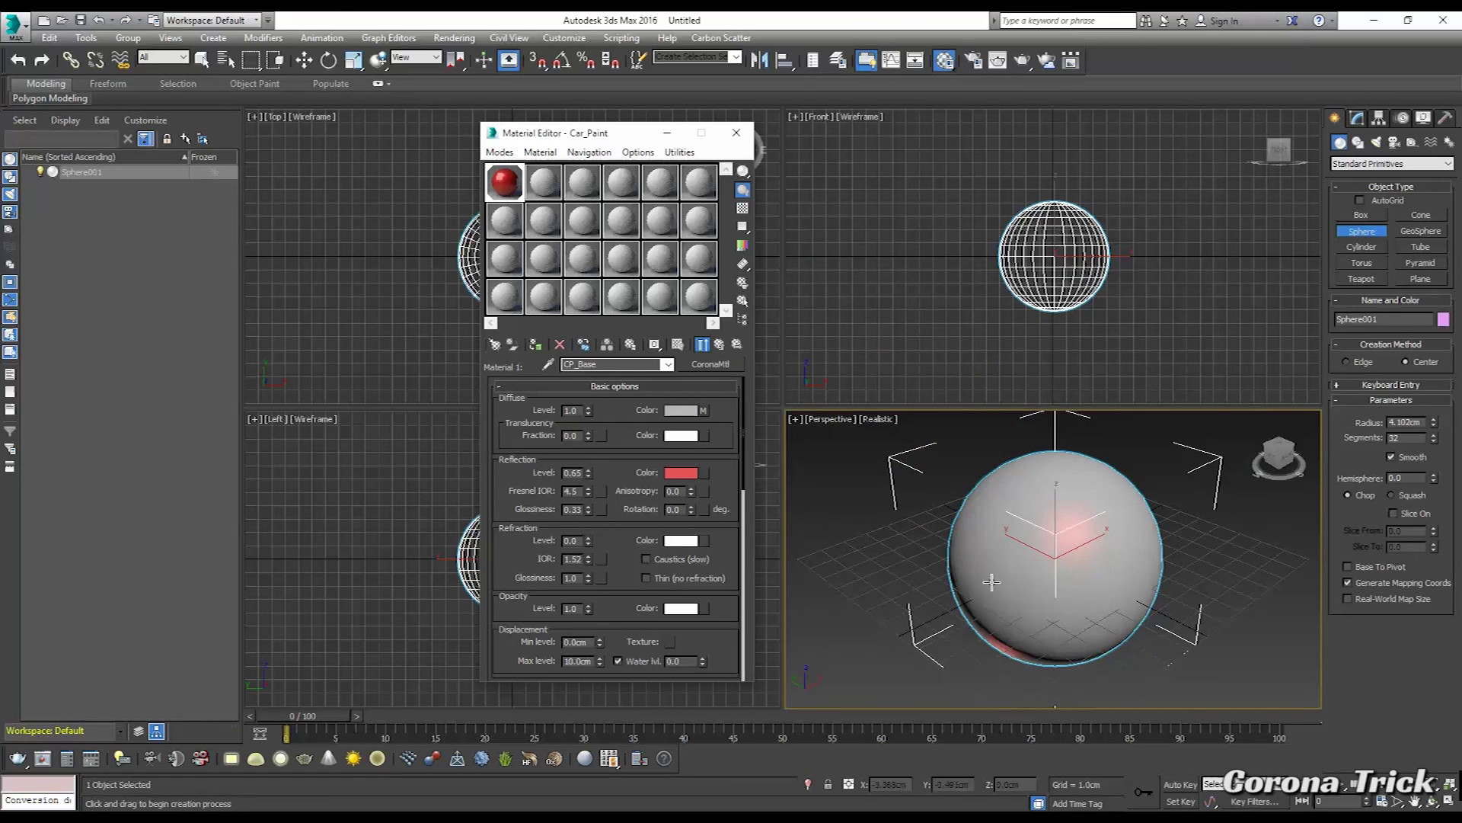
click(879, 419)
click(919, 453)
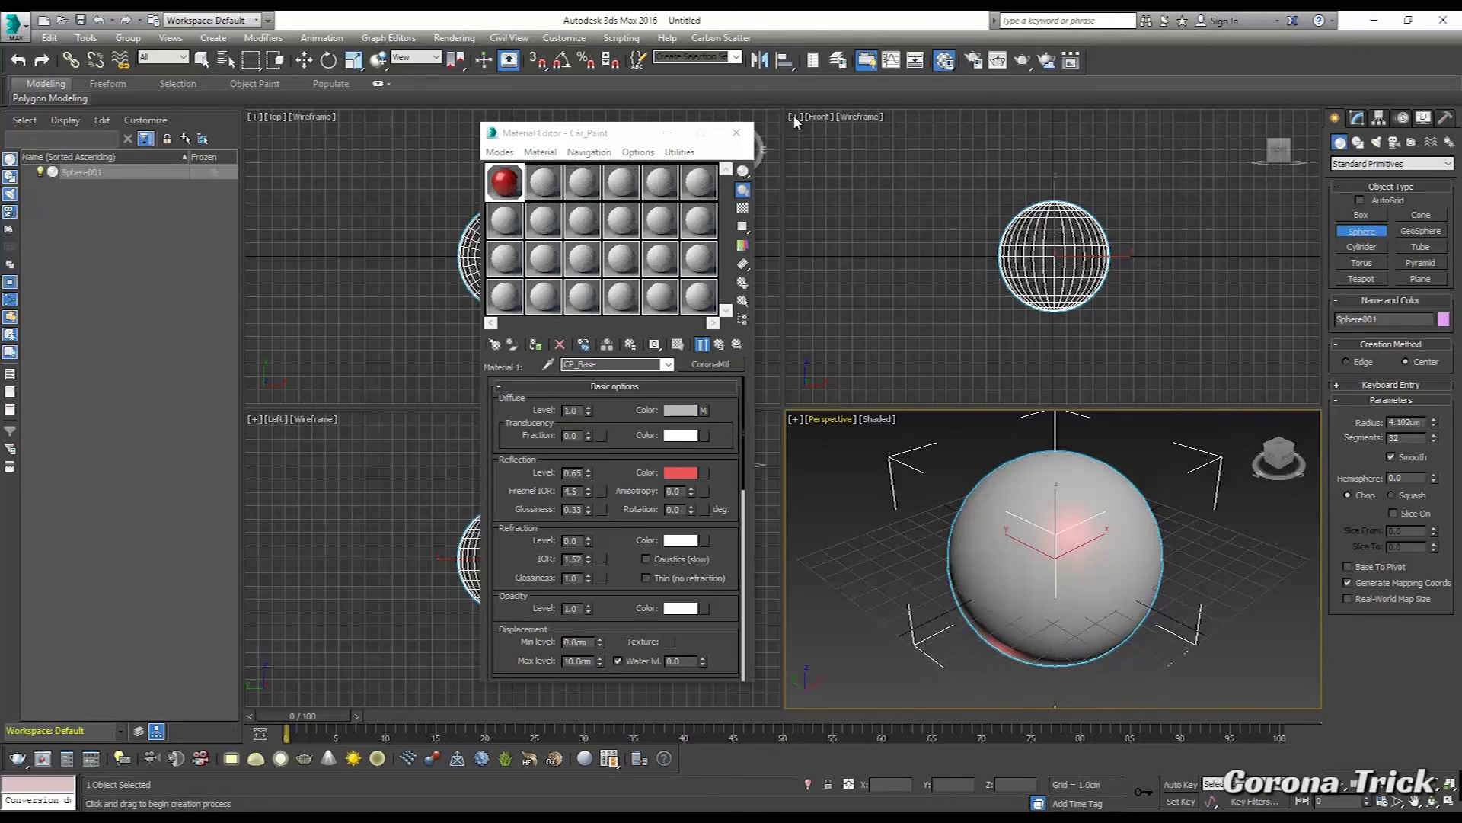
- Configure the render to use the Corona scene environment and an output size of 800 x 600
click(974, 61)
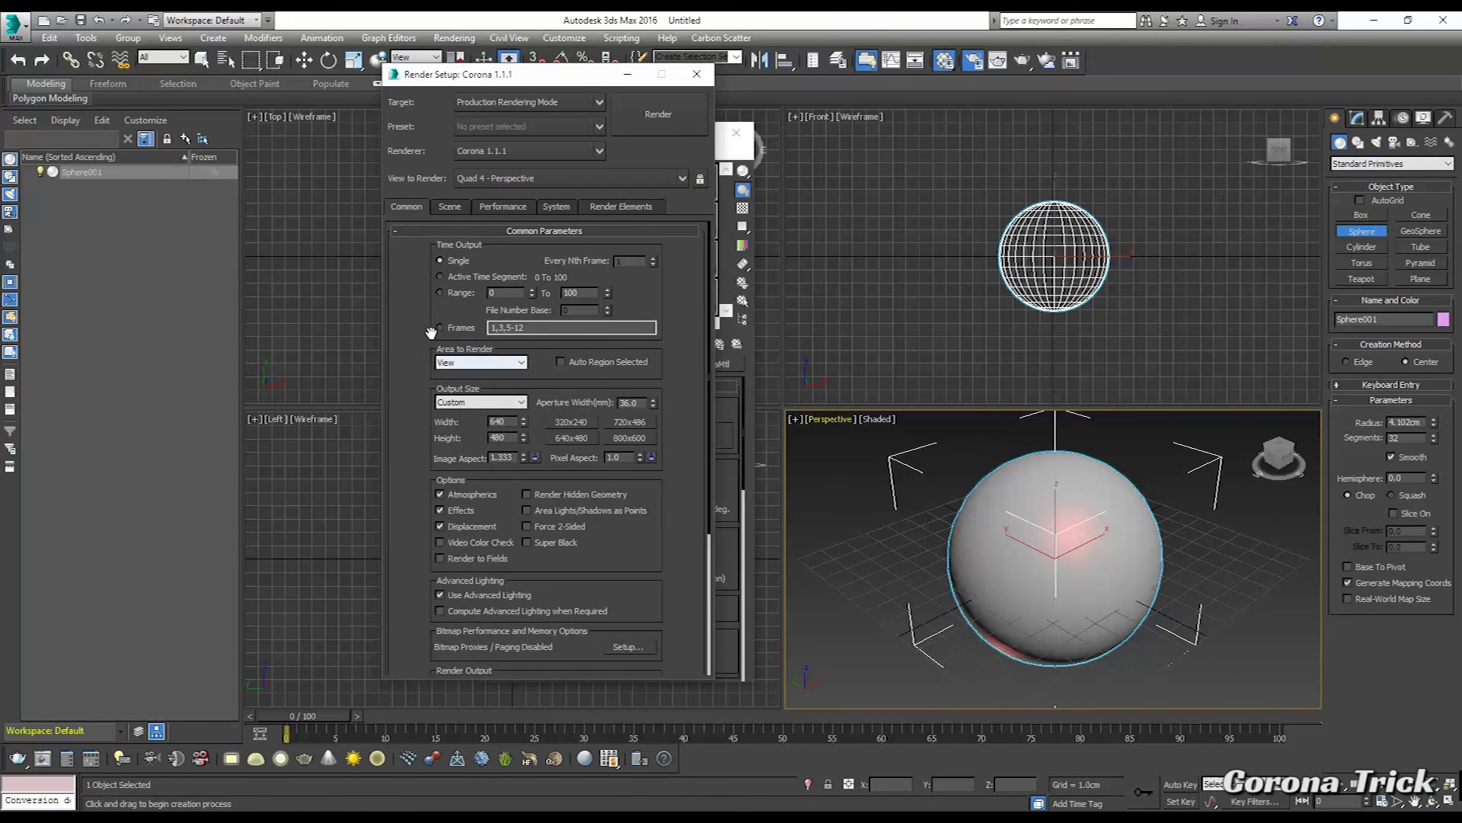
click(449, 205)
scroll(448, 499, down, 3)
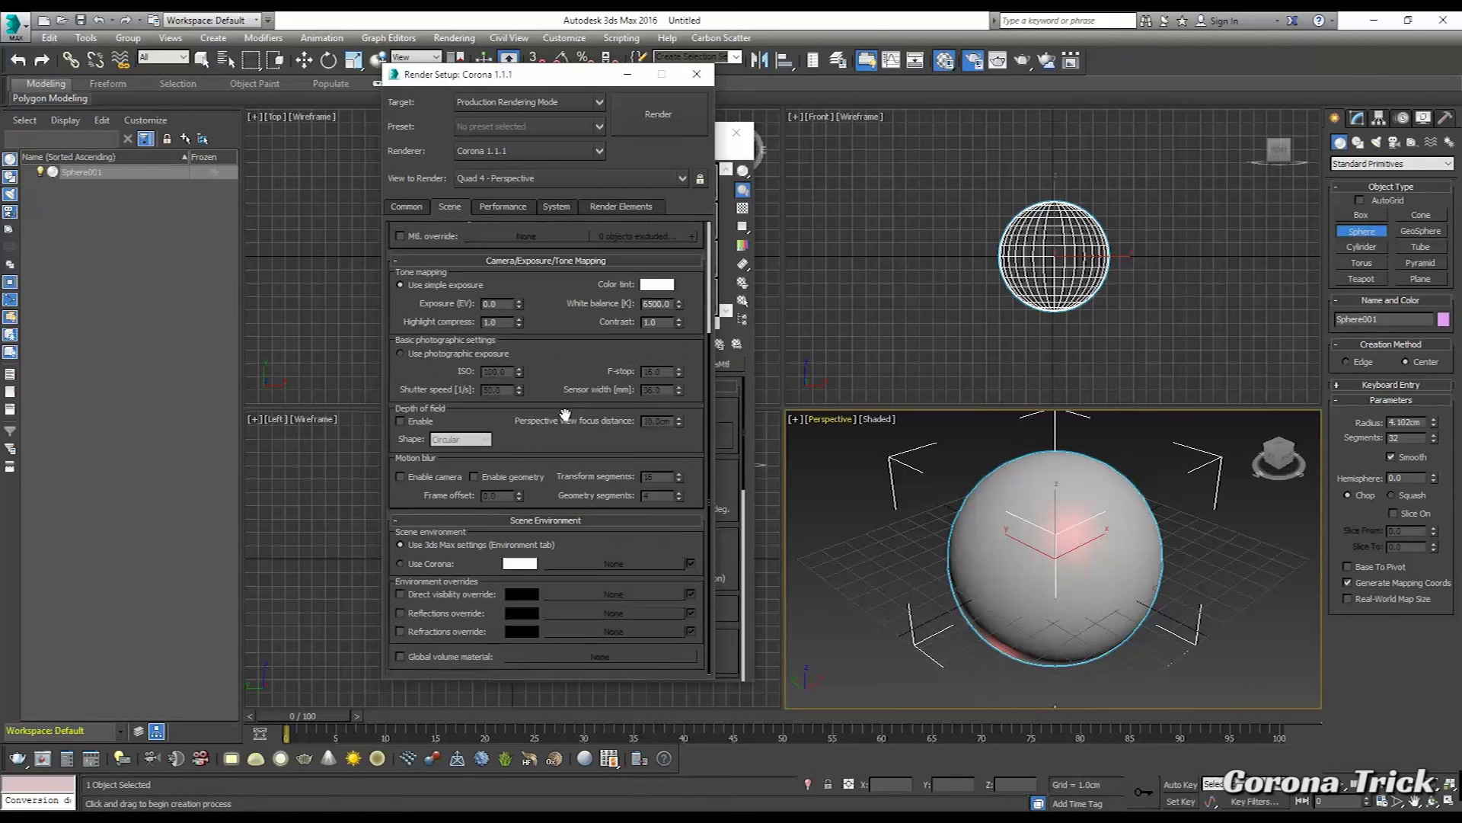
click(411, 565)
click(408, 206)
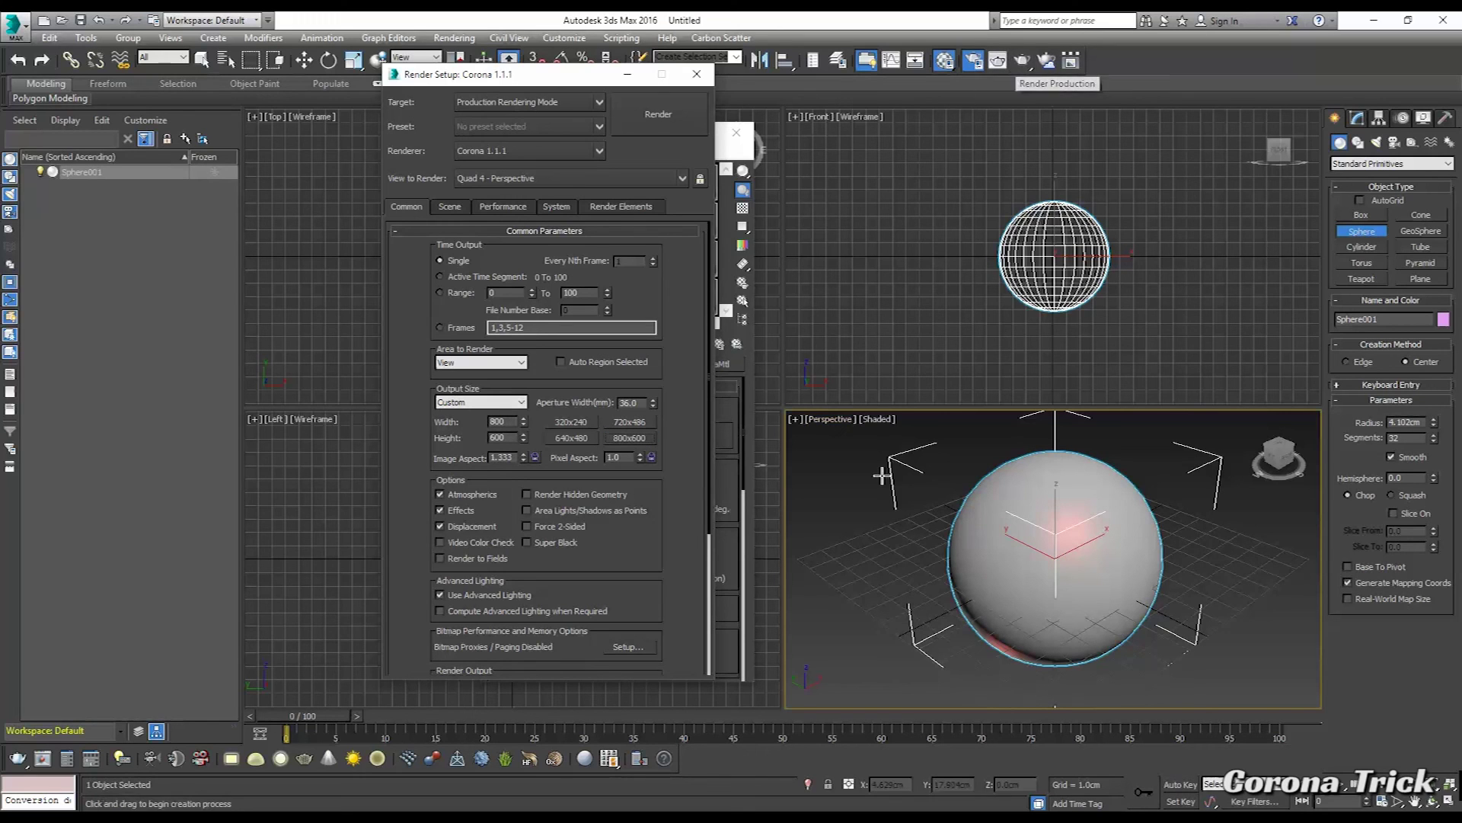
- Render the Perspective view of the sphere, stop the render and close the frame buffer
click(1023, 60)
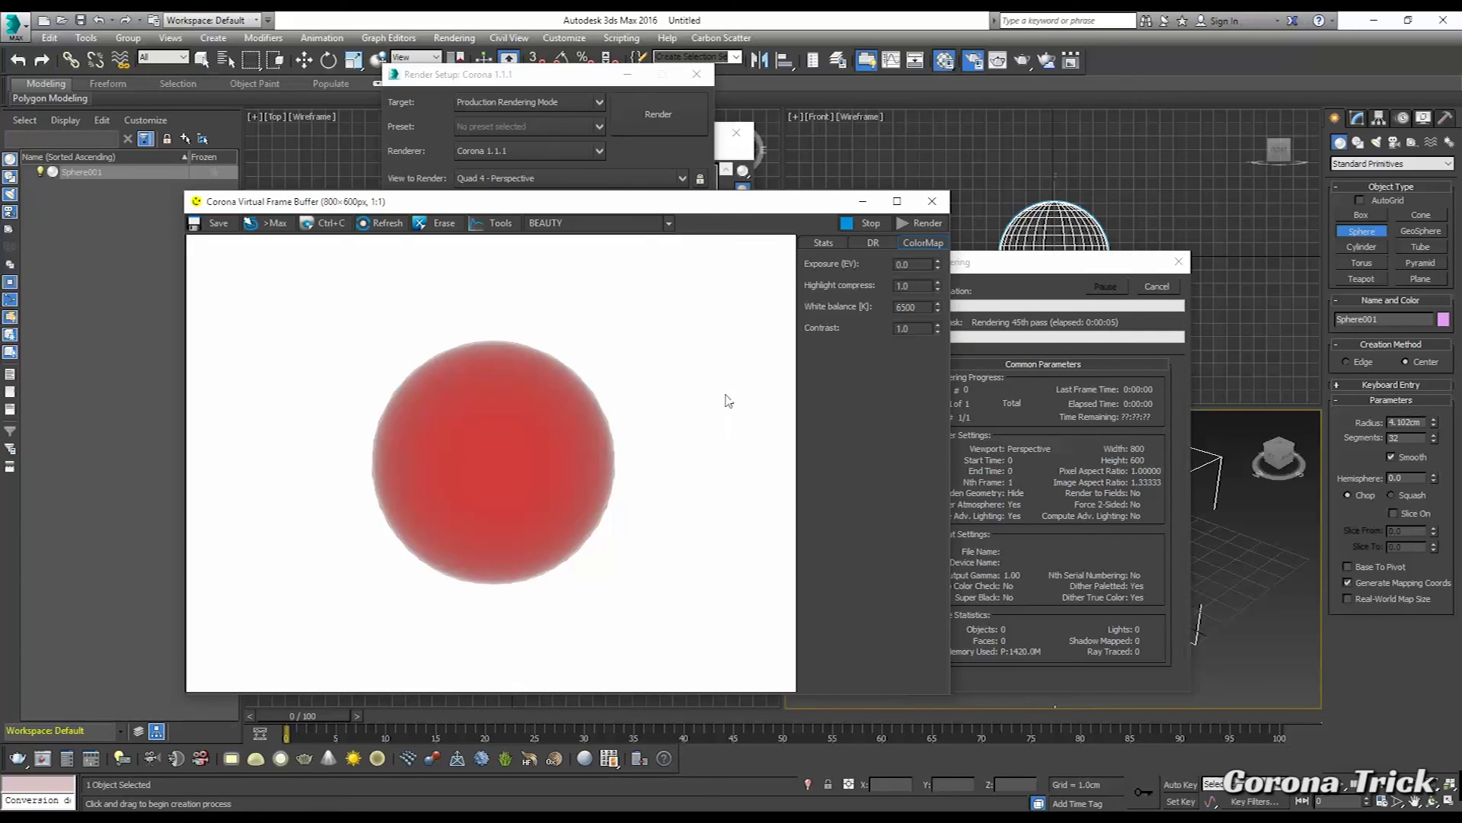
click(870, 227)
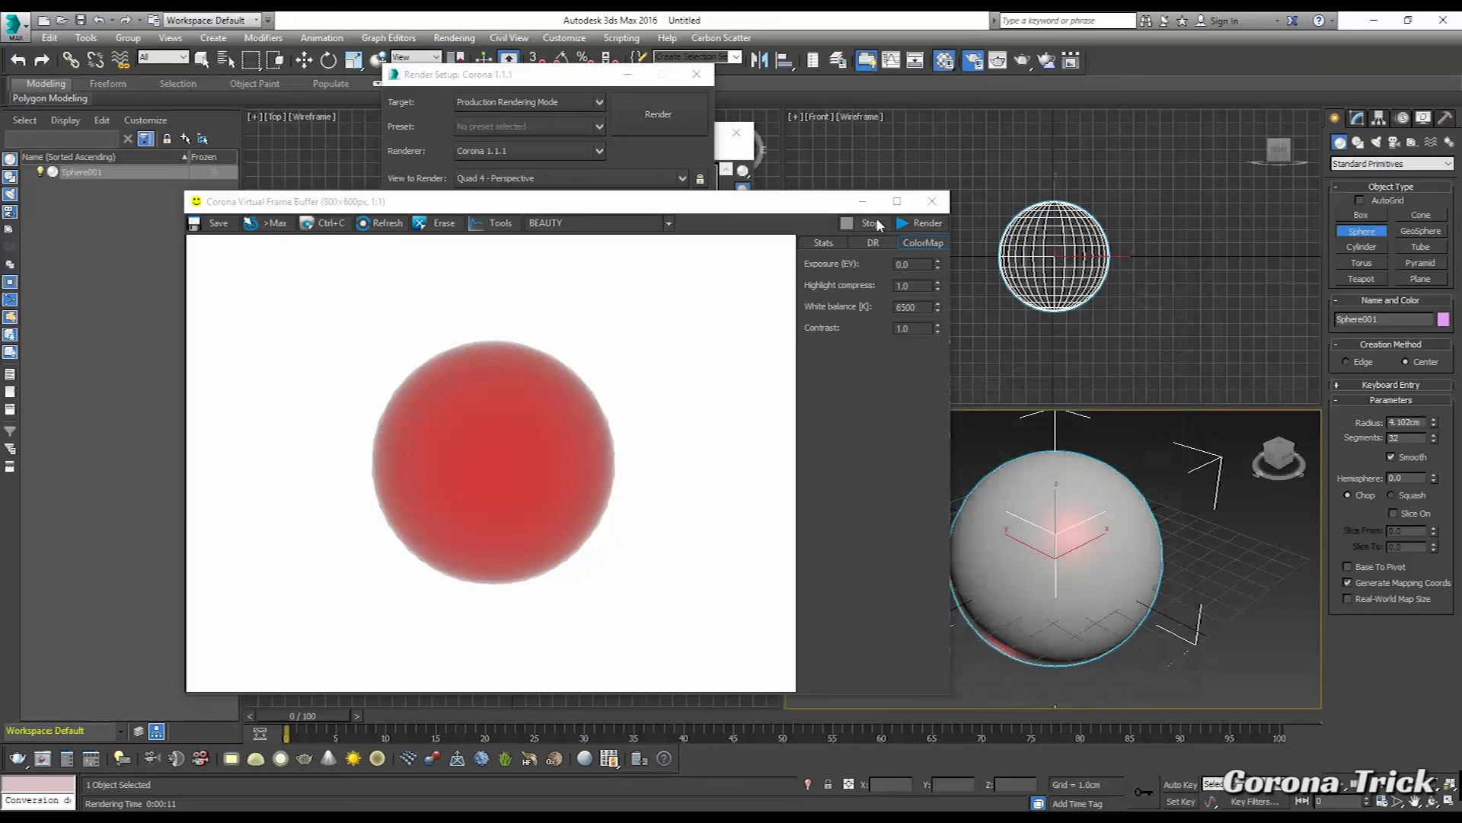
click(931, 201)
- Replace the Front viewport with a Corona Interactive view and start its interactive rendering session
click(819, 117)
click(819, 117)
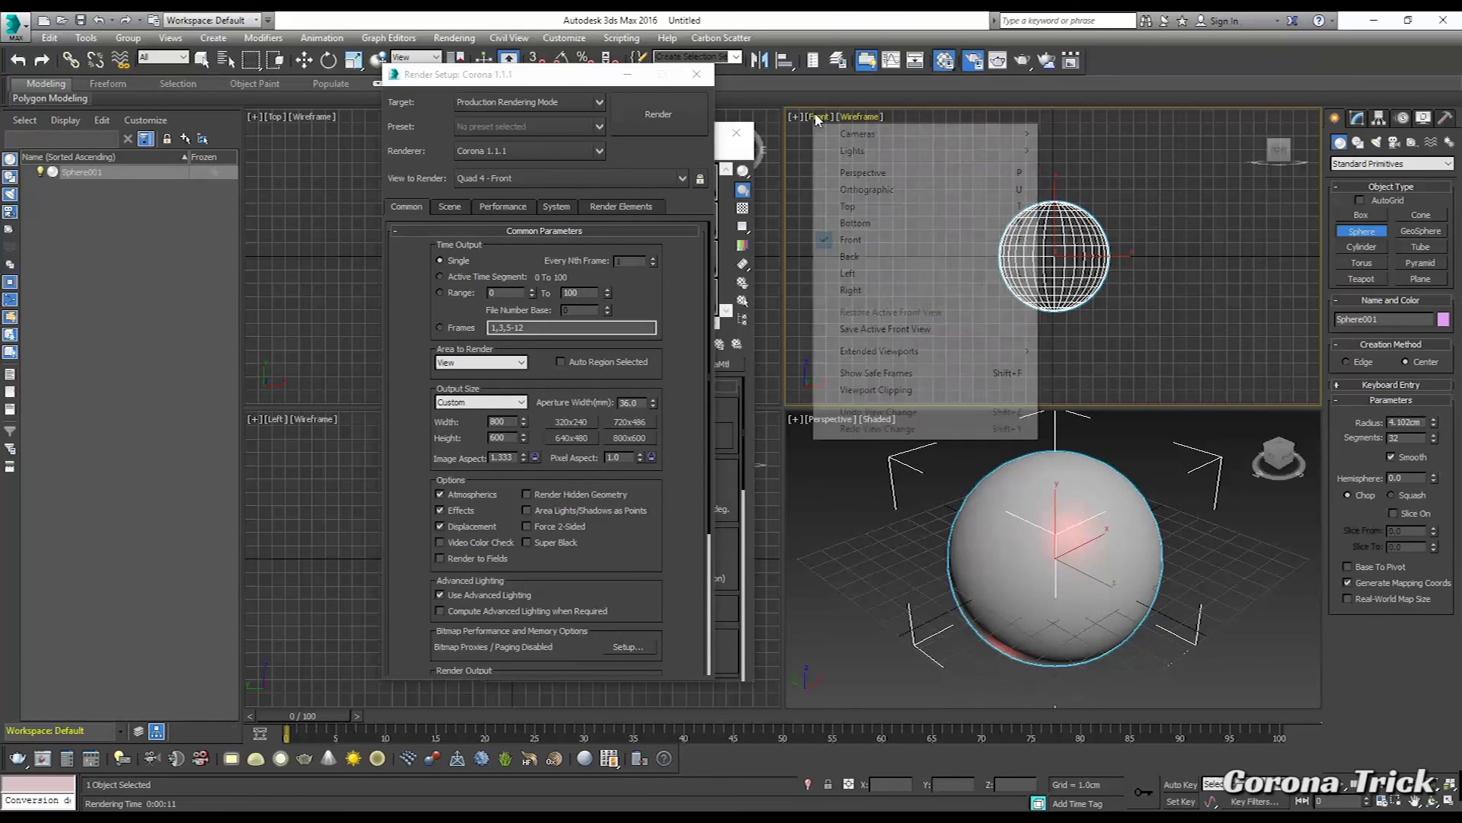
mouse_move(859, 352)
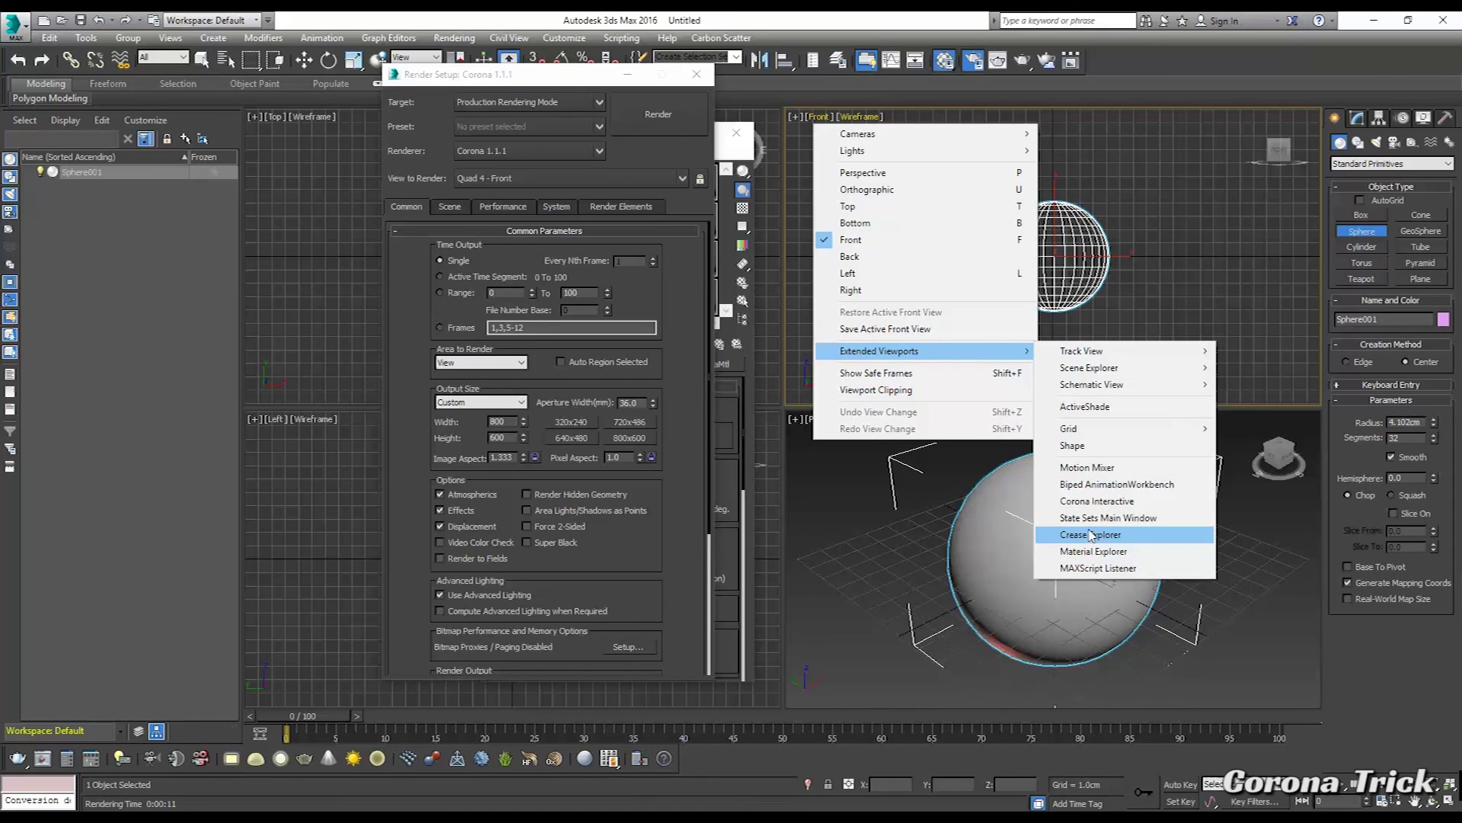
click(1079, 502)
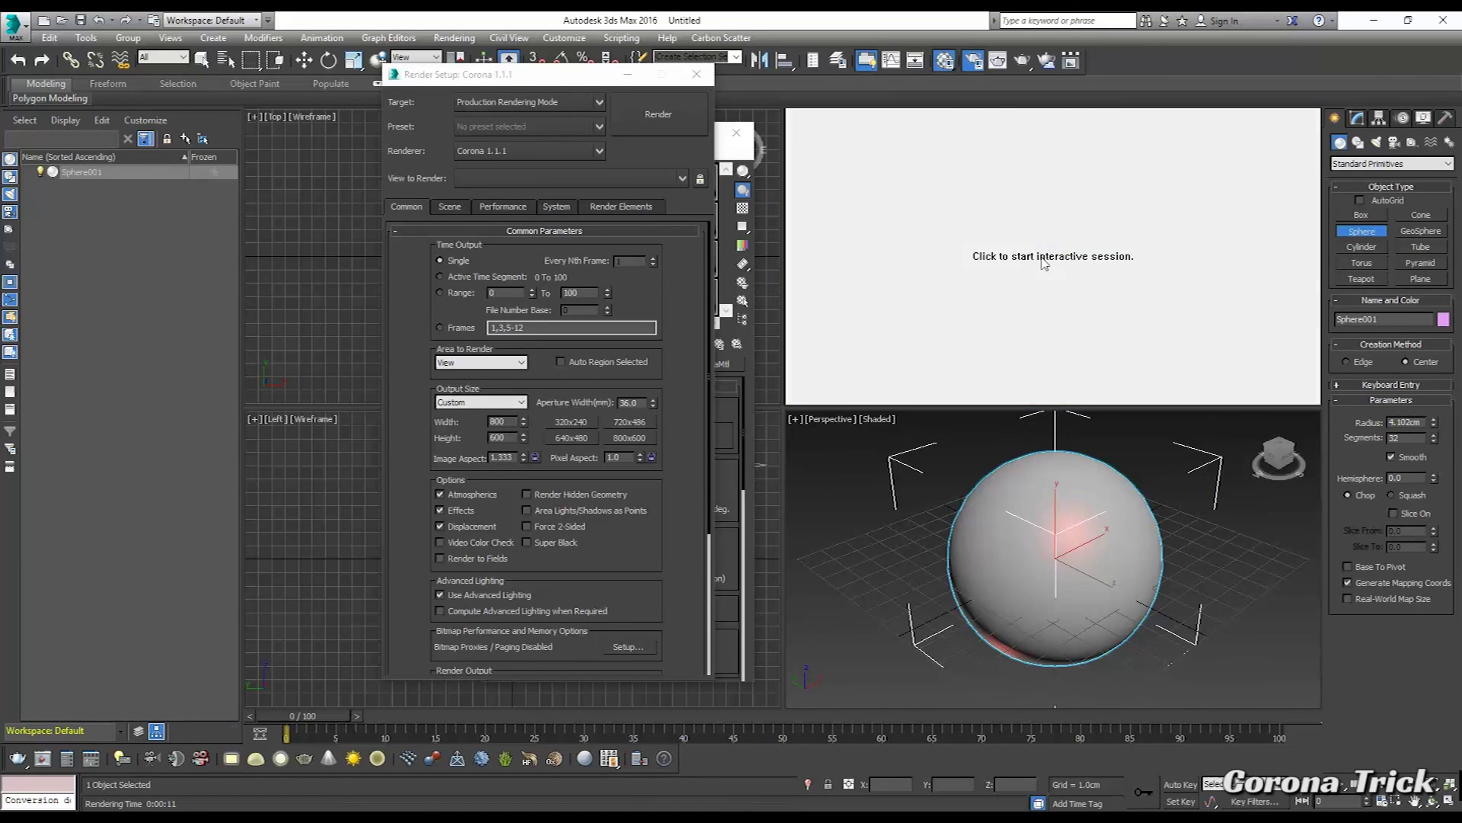
click(953, 270)
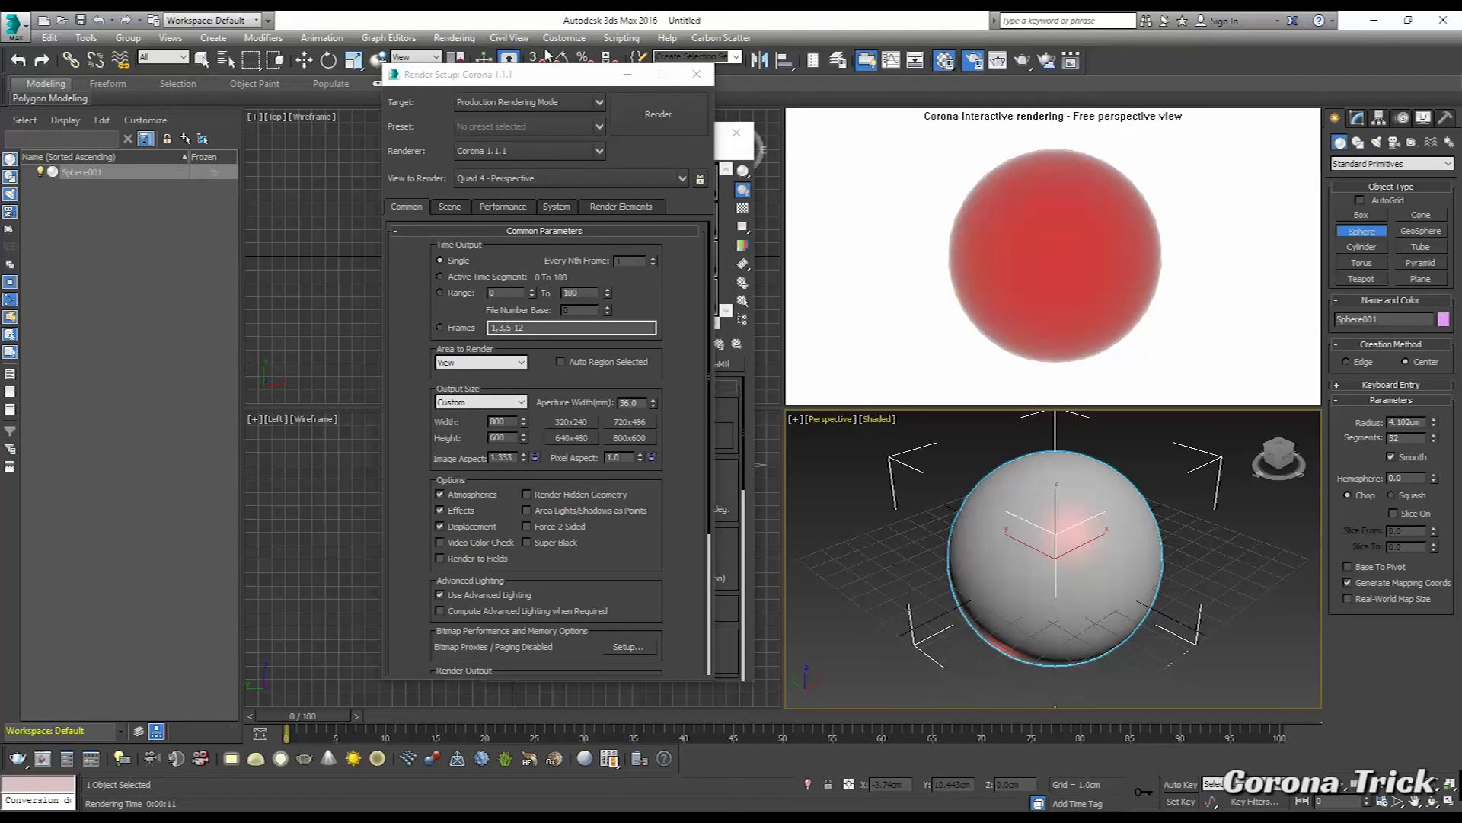
- Assign a sky map from the Corona map group to the Corona scene environment slot
click(451, 206)
mouse_move(438, 597)
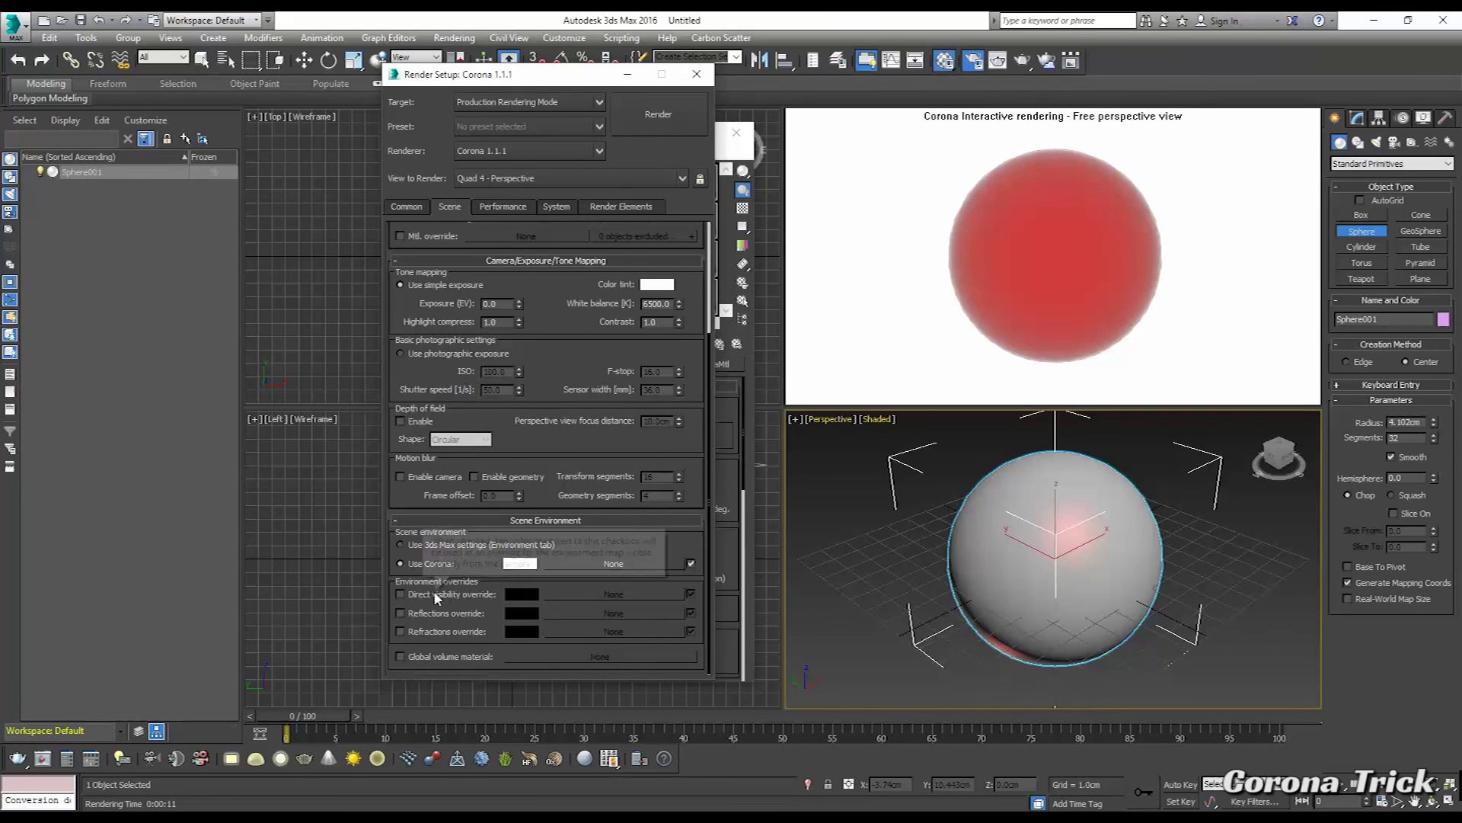
click(675, 565)
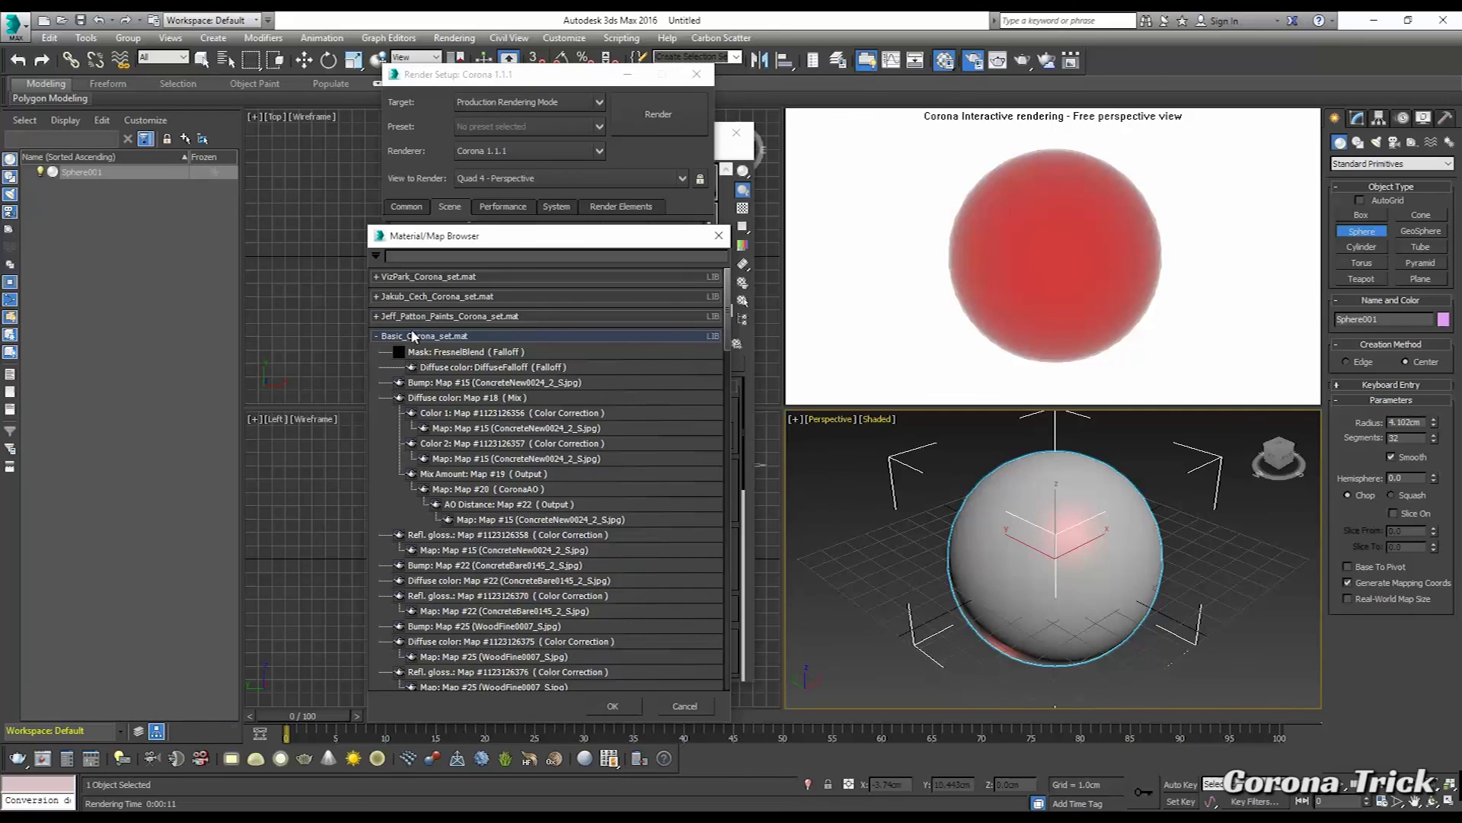
click(373, 336)
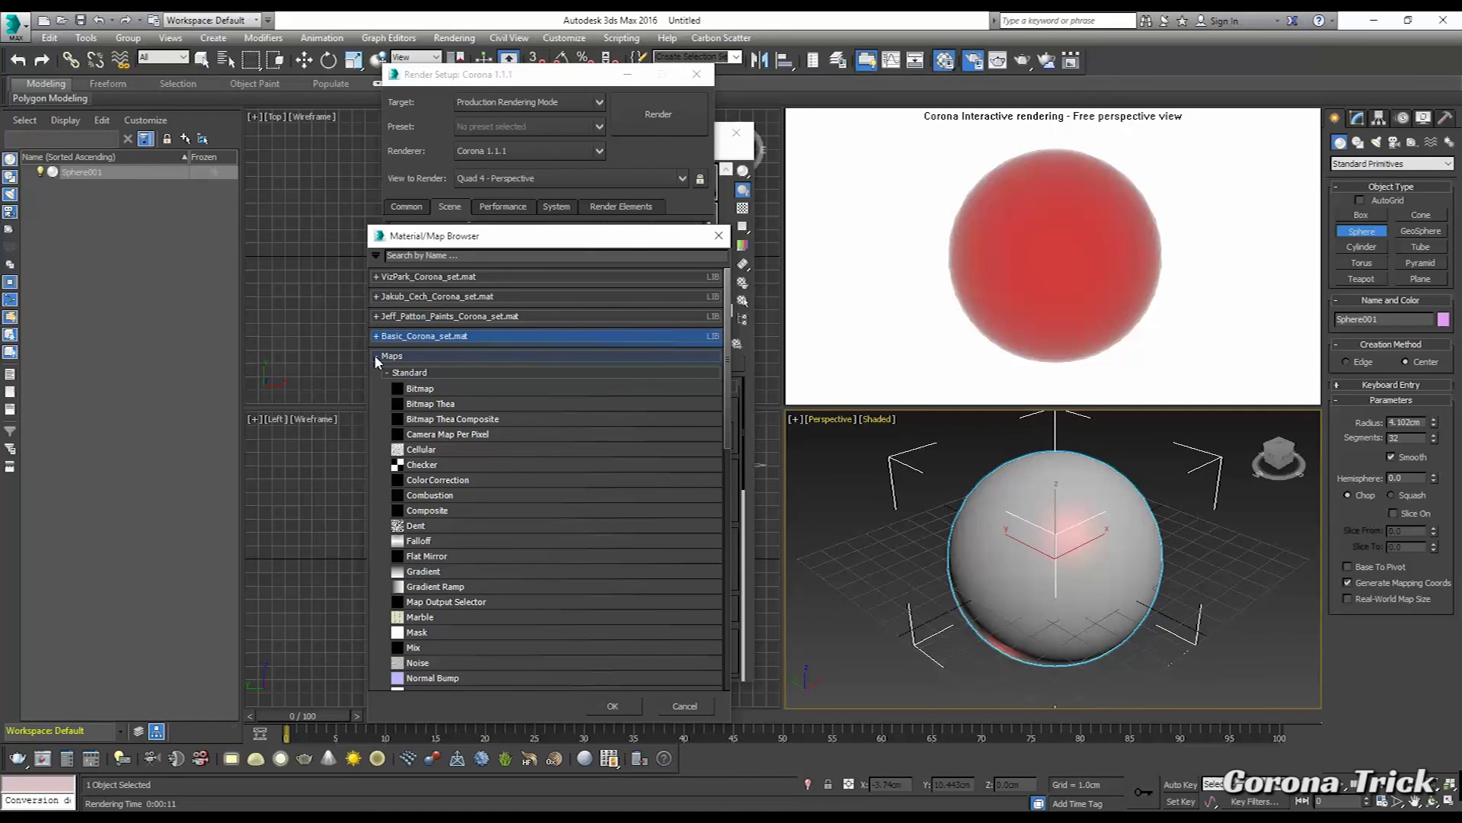
click(390, 372)
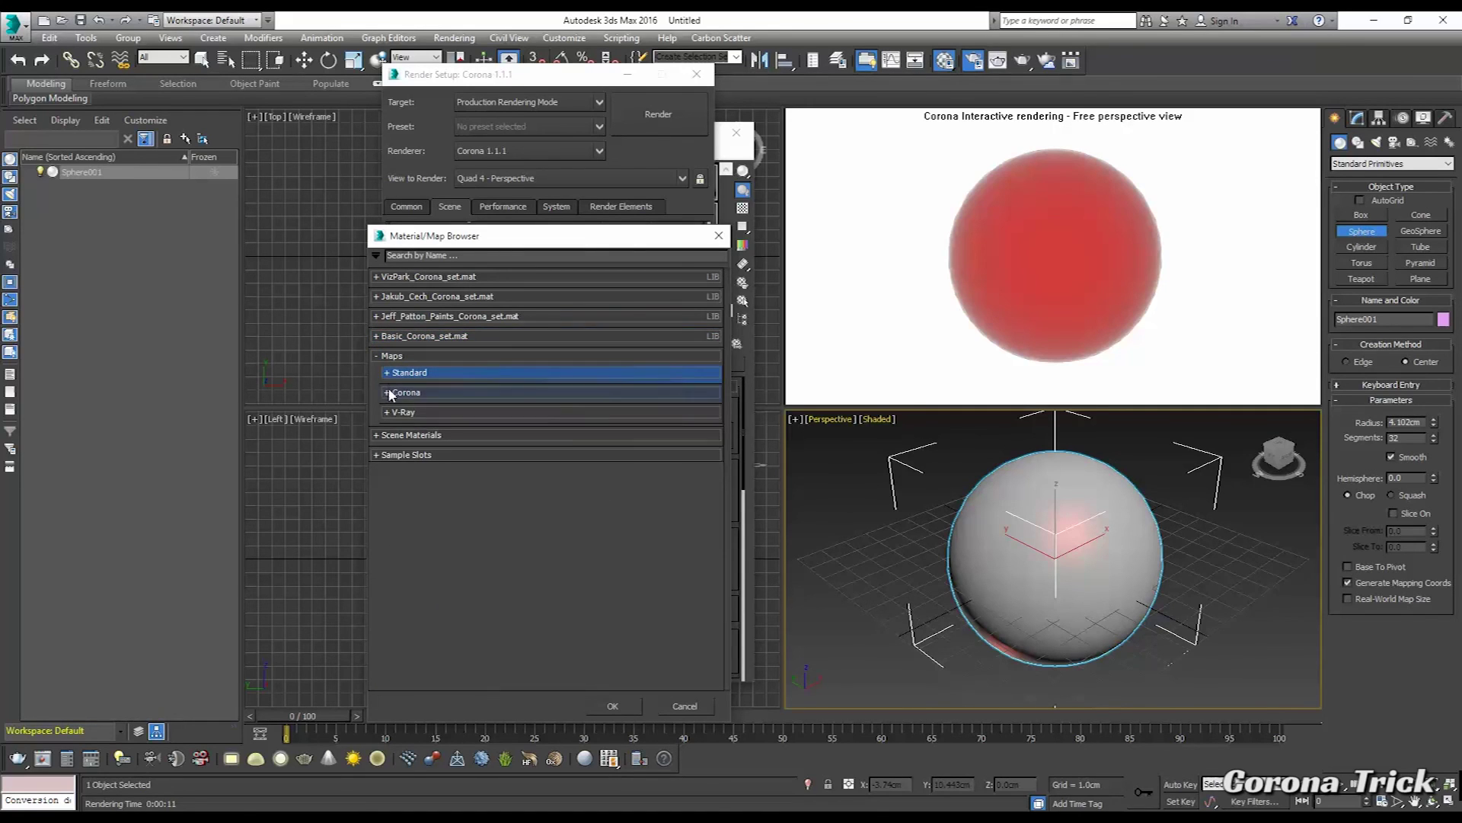
click(393, 391)
double_click(436, 564)
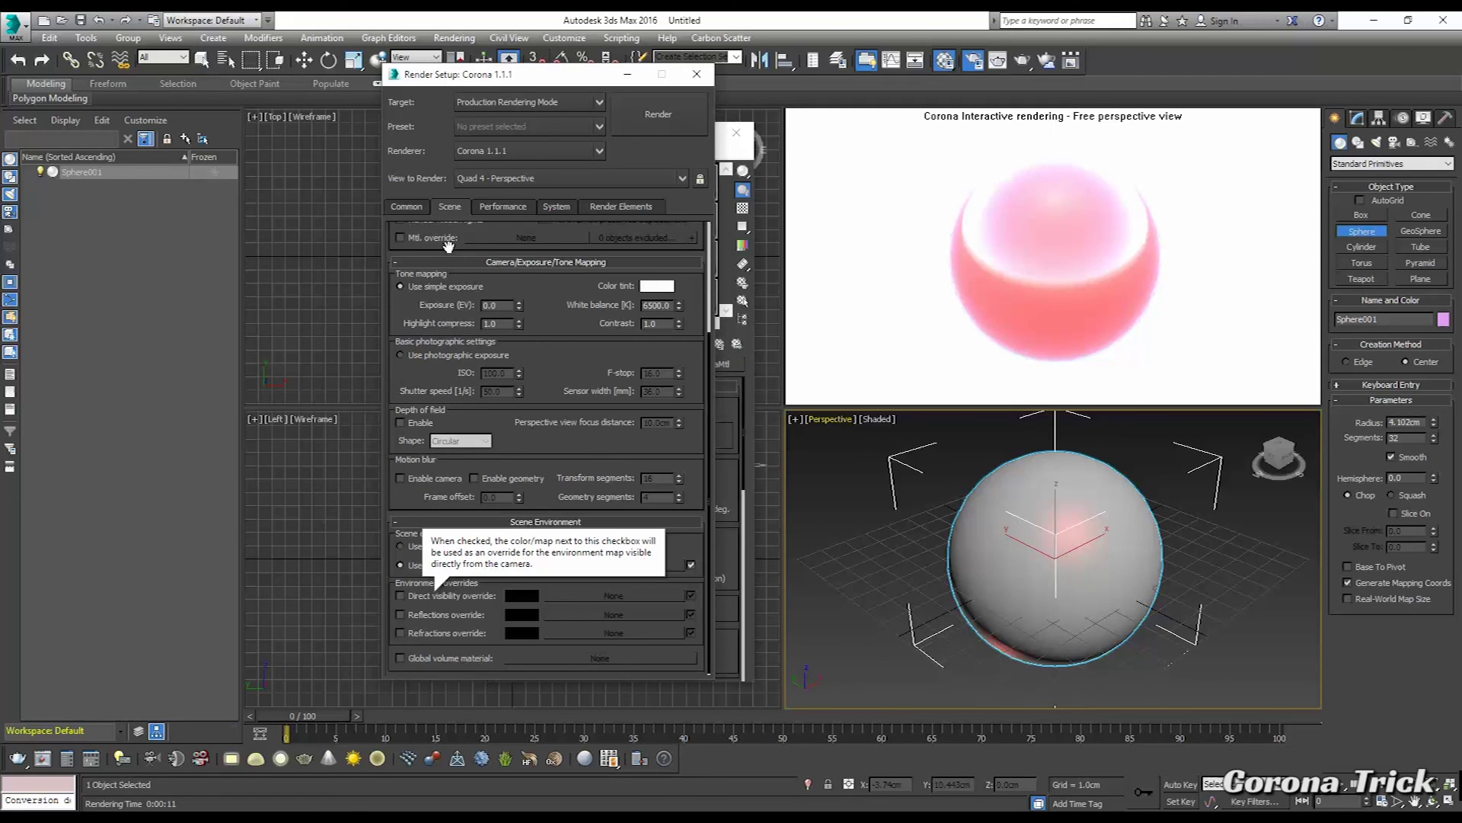
- Set the simple exposure to -2.43 EV, then close Render Setup and move the Material Editor away from the interactive view
scroll(449, 304, up, 3)
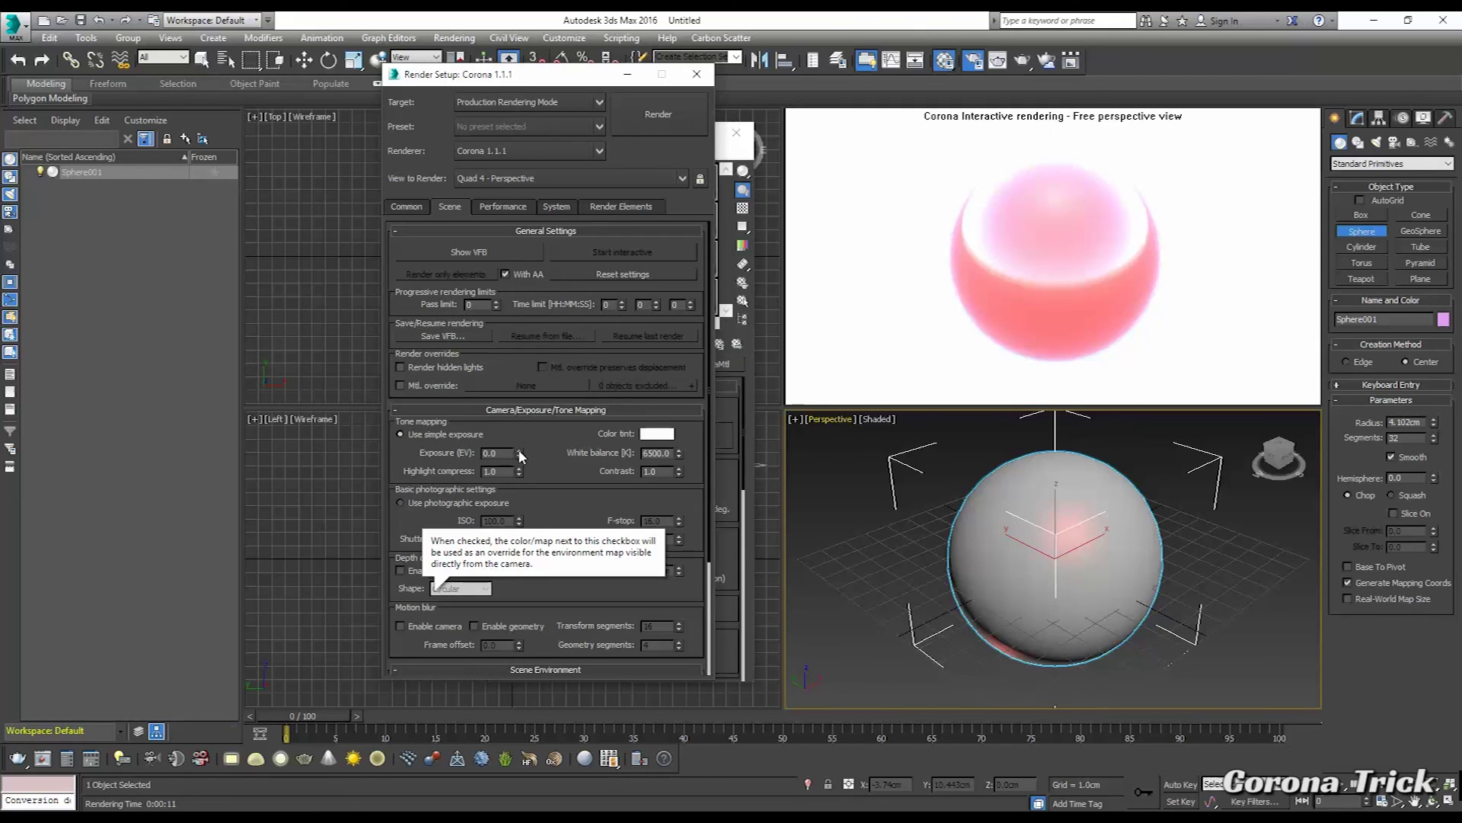
drag(519, 453, 512, 634)
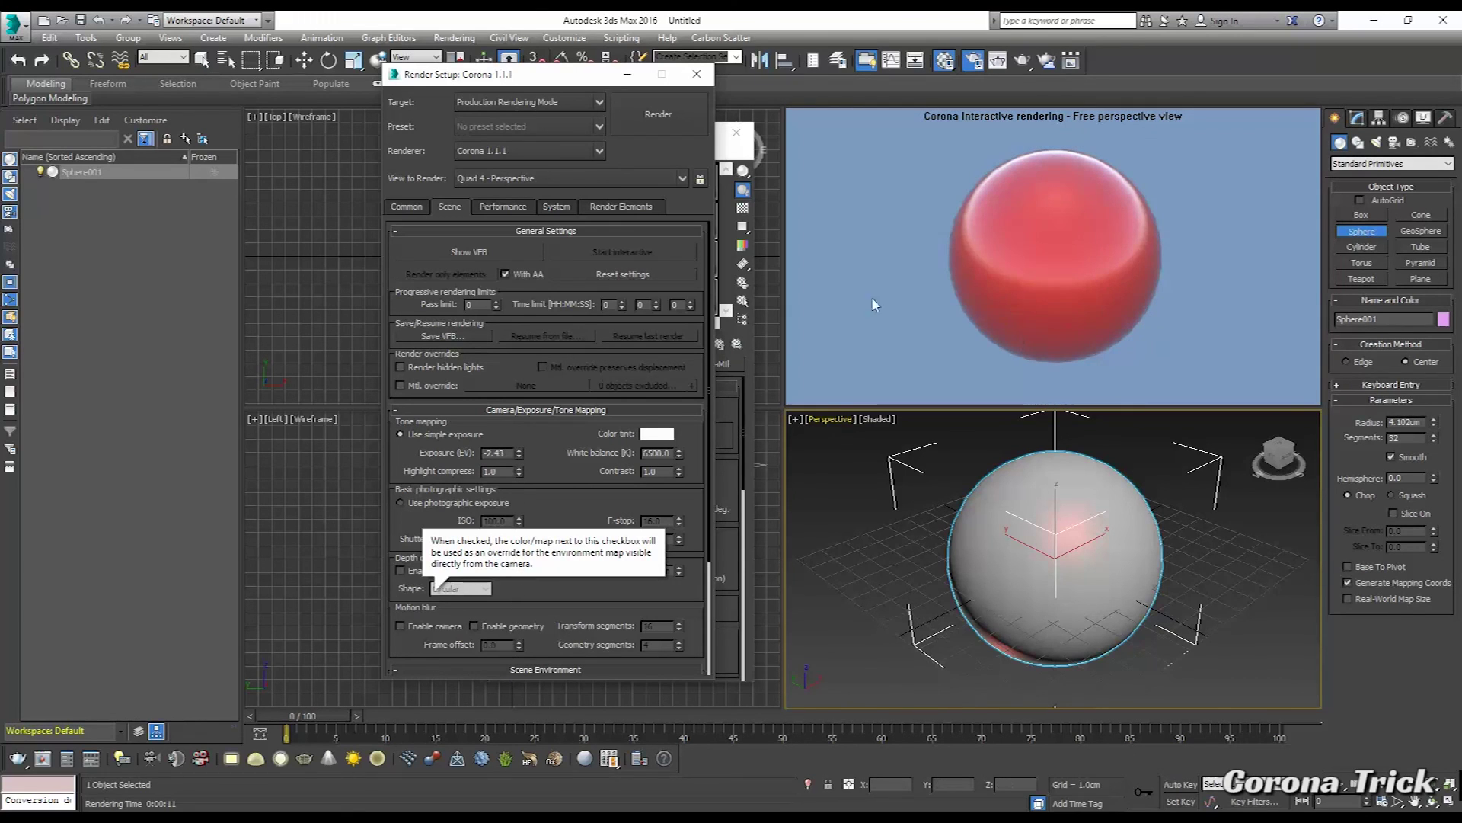
click(699, 75)
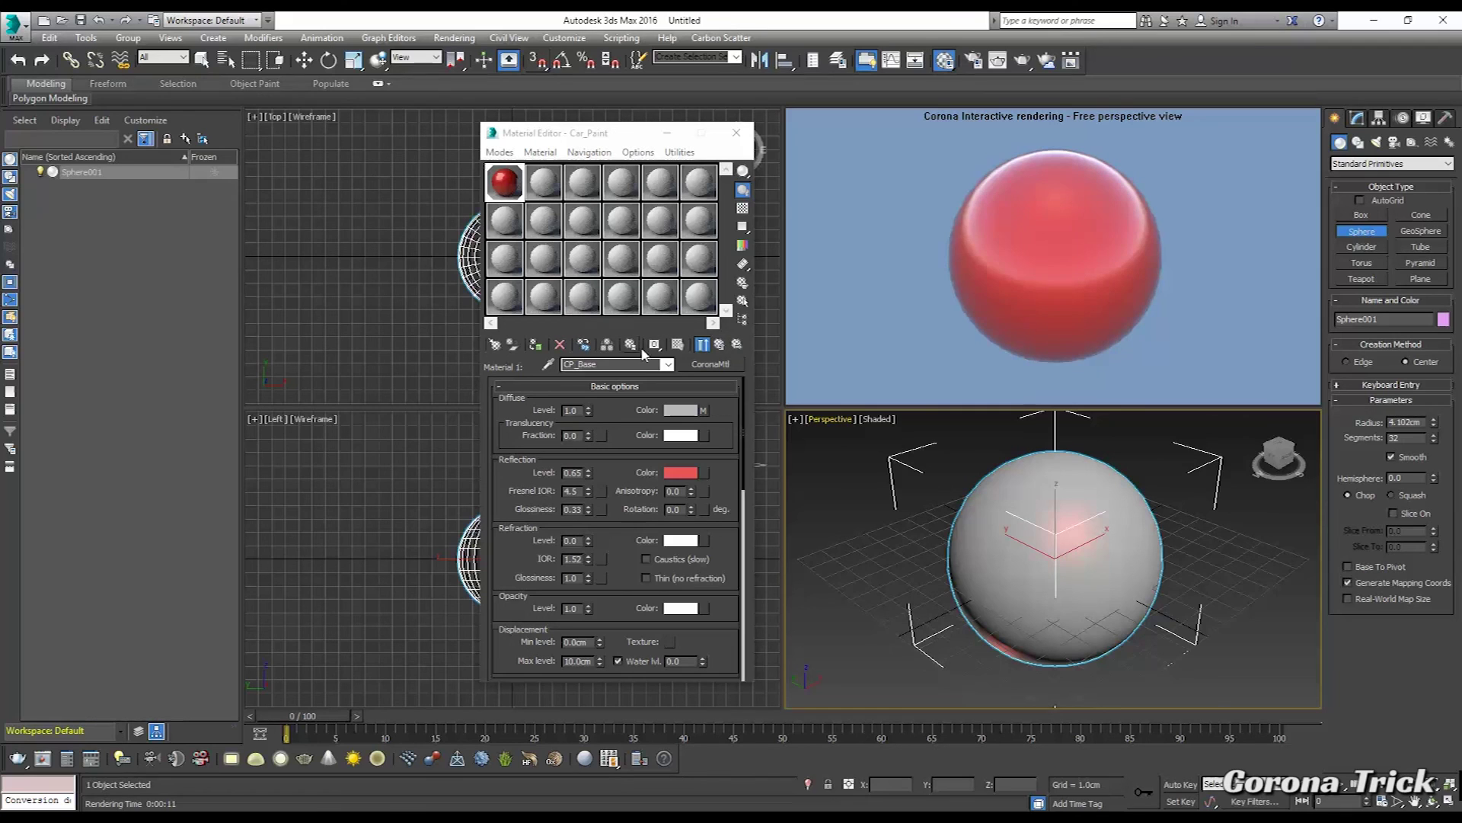
drag(613, 142, 495, 149)
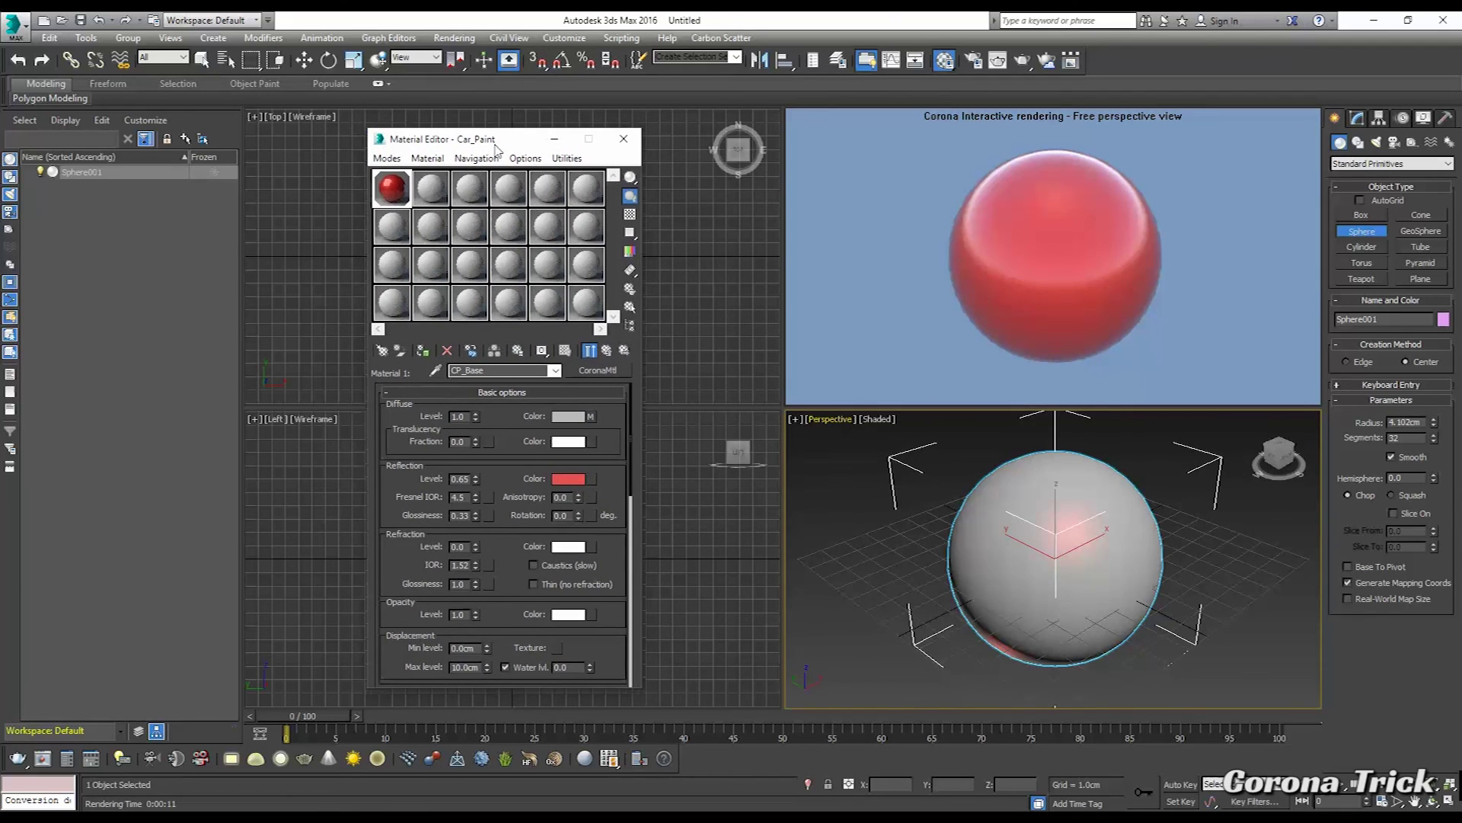